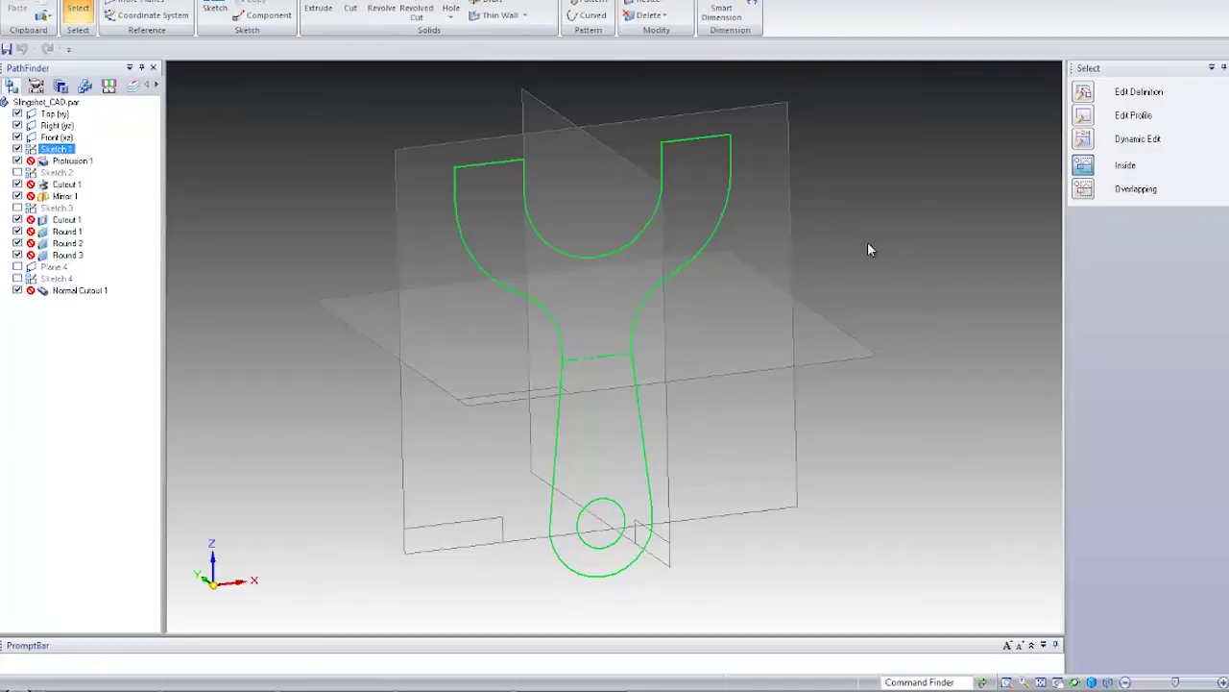
Open the profile of Sketch 1, the slingshot outline, for editing.
{"action": "mouse_move", "coordinate": [877, 264]}
{"action": "middle_mouse_down"}
{"action": "mouse_move", "coordinate": [885, 284]}
{"action": "mouse_move", "coordinate": [797, 264]}
{"action": "mouse_move", "coordinate": [891, 276]}
{"action": "mouse_move", "coordinate": [879, 272]}
{"action": "mouse_move", "coordinate": [904, 258]}
{"action": "mouse_move", "coordinate": [858, 282]}
{"action": "mouse_move", "coordinate": [796, 266]}
{"action": "mouse_move", "coordinate": [913, 285]}
{"action": "mouse_move", "coordinate": [906, 309]}
{"action": "mouse_move", "coordinate": [864, 275]}
{"action": "mouse_move", "coordinate": [893, 291]}
{"action": "mouse_move", "coordinate": [861, 233]}
{"action": "mouse_move", "coordinate": [930, 260]}
{"action": "mouse_move", "coordinate": [952, 297]}
{"action": "mouse_move", "coordinate": [865, 298]}
{"action": "mouse_move", "coordinate": [936, 297]}
{"action": "mouse_move", "coordinate": [925, 305]}
{"action": "middle_mouse_up"}
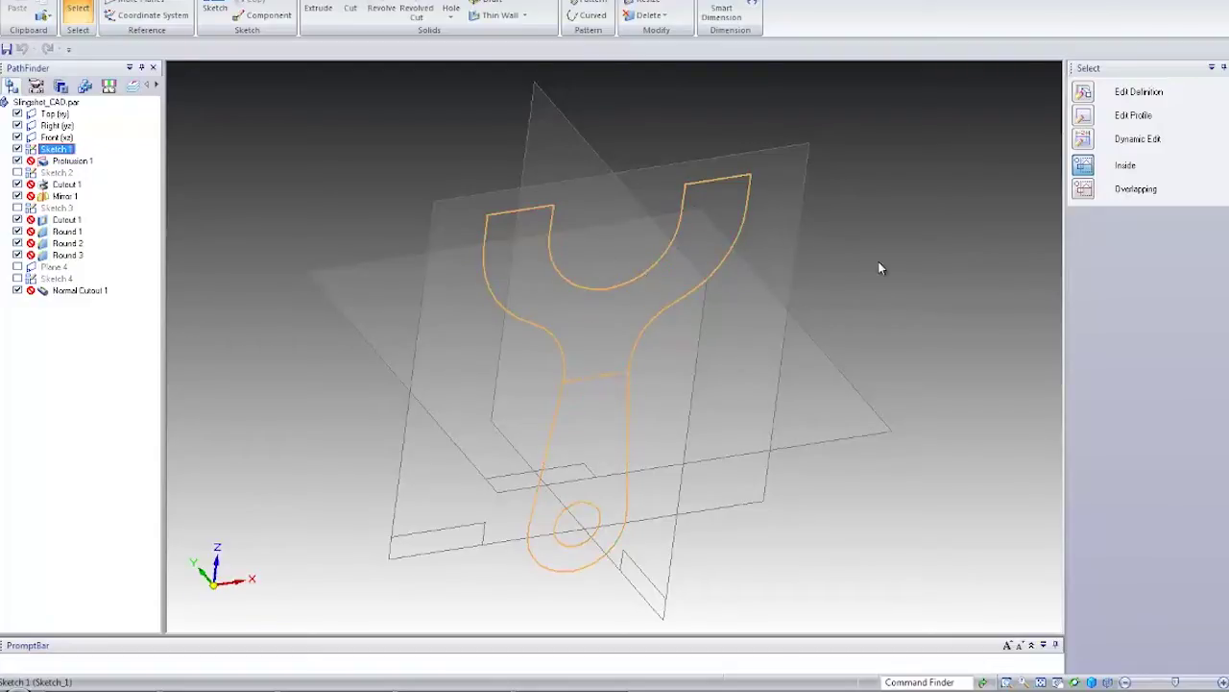
{"action": "right_click", "coordinate": [60, 151]}
{"action": "left_click", "coordinate": [108, 426]}
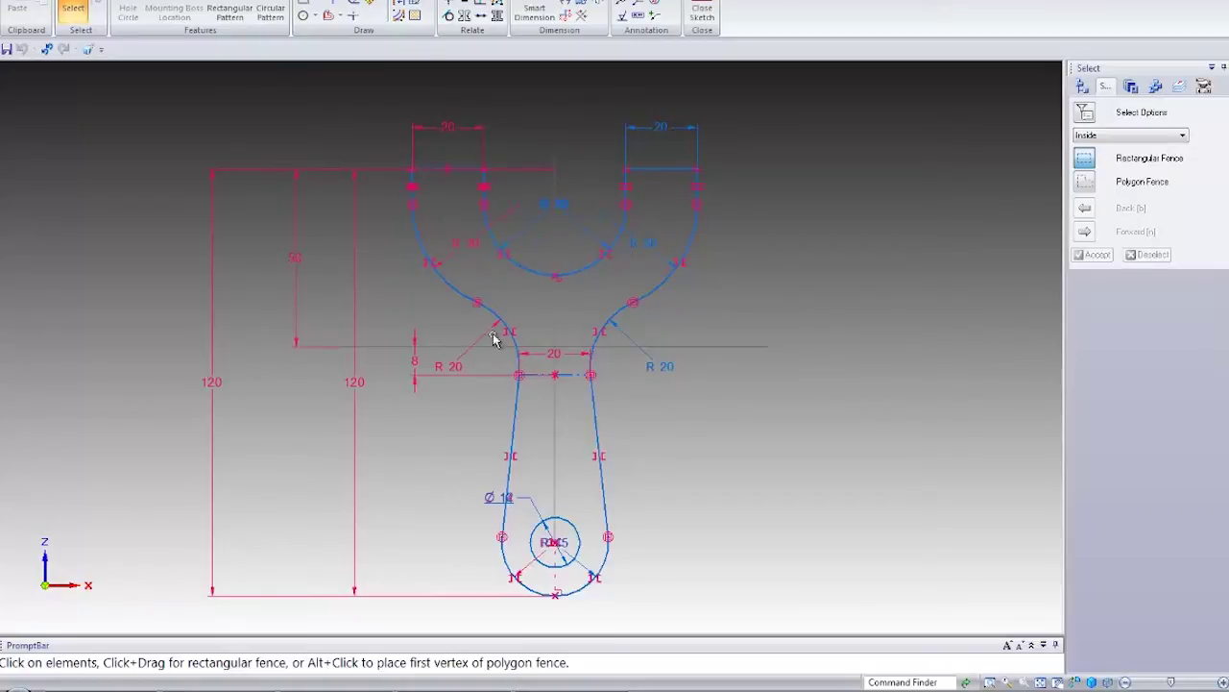
Try a 15 mm width for the slingshot's neck and set it back to 20 mm.
{"action": "left_click", "coordinate": [540, 356]}
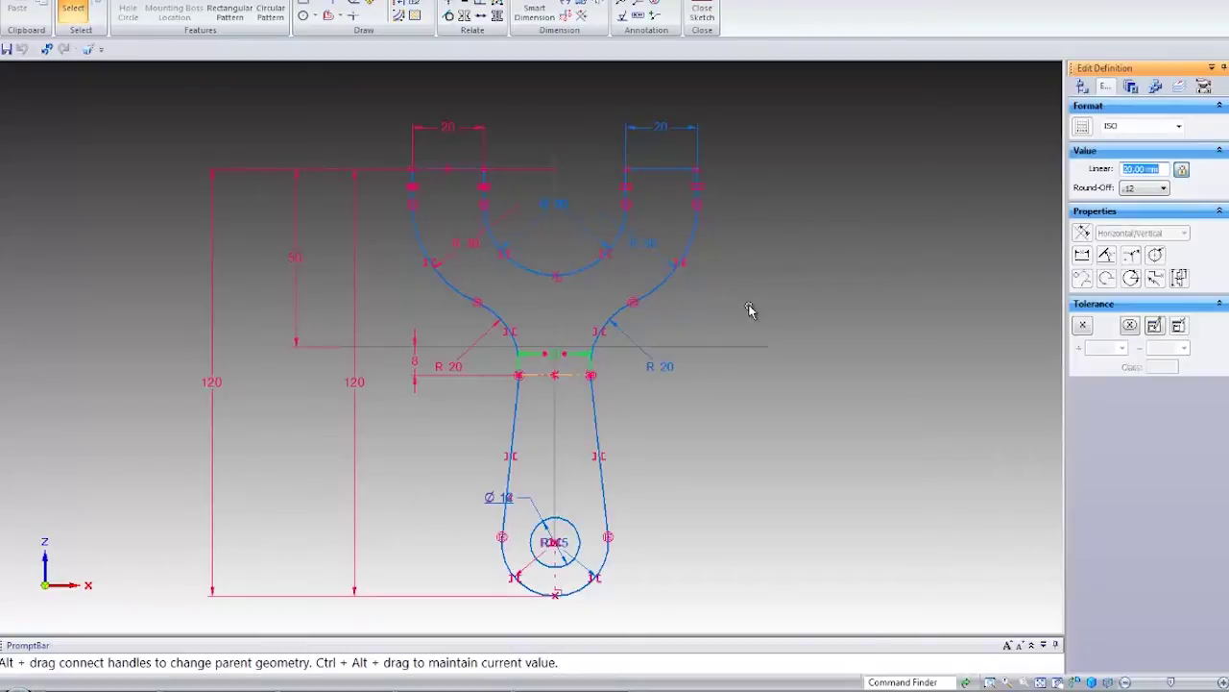
{"action": "type", "text": "15"}
{"action": "key", "text": "Return"}
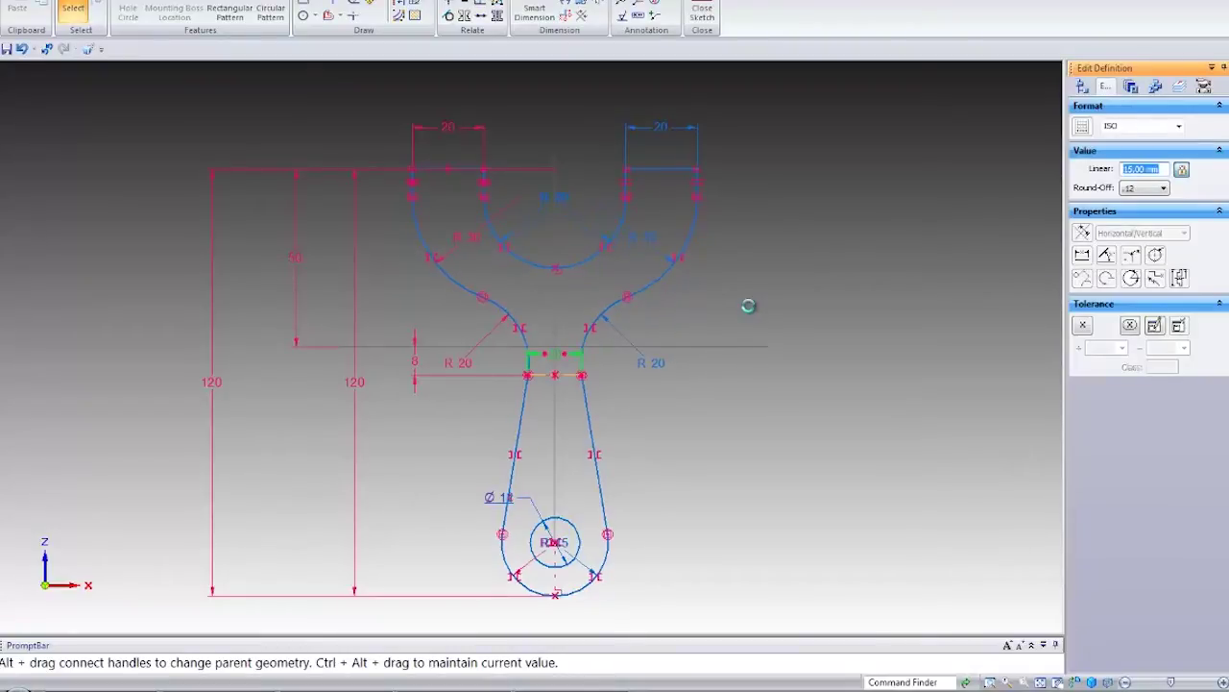
{"action": "type", "text": "20"}
{"action": "key", "text": "Return"}
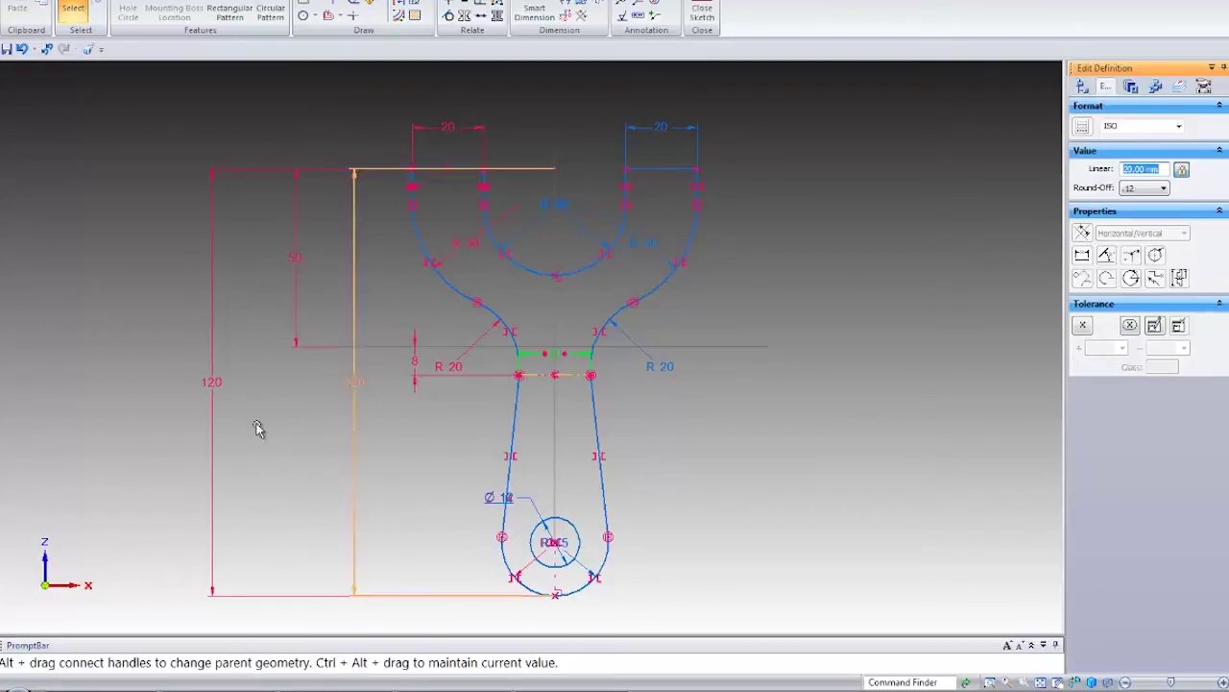
Delete the inner of the two 120 mm overall height dimensions and close the sketch.
{"action": "left_click", "coordinate": [355, 432]}
{"action": "key", "text": "Escape"}
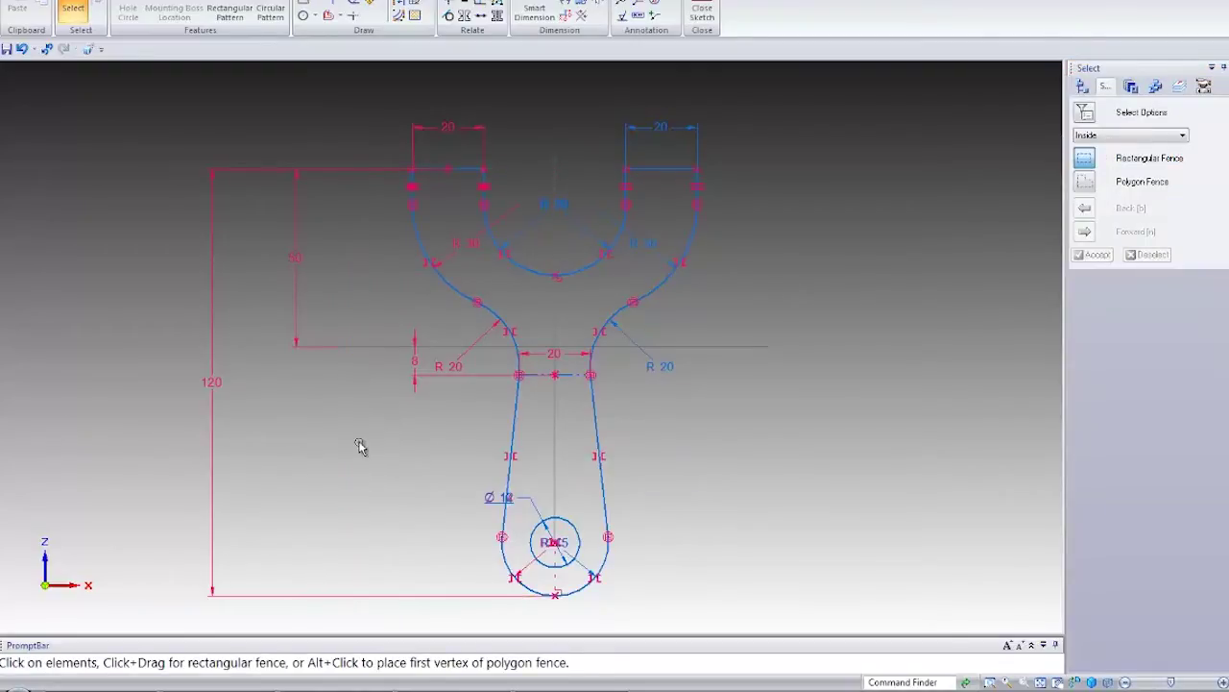
{"action": "left_click", "coordinate": [702, 12]}
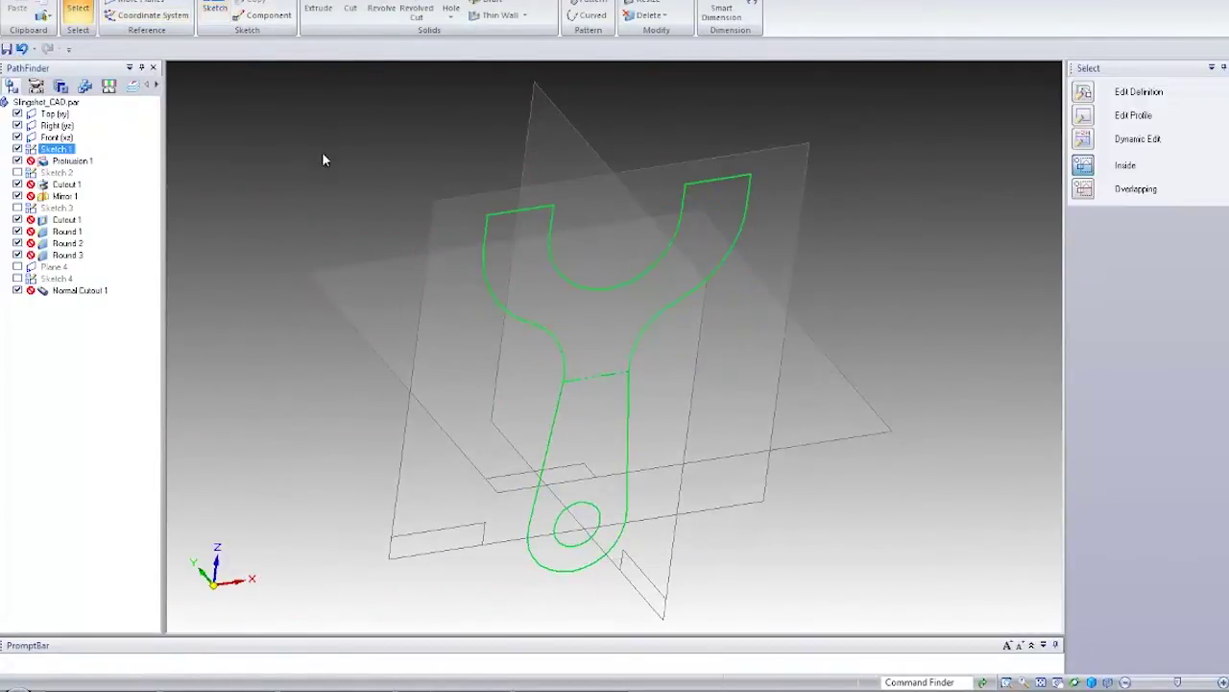
Unsuppress Protrusion 1 to bring back the solid slingshot body.
{"action": "left_click", "coordinate": [73, 160]}
{"action": "right_click", "coordinate": [76, 161]}
{"action": "left_click", "coordinate": [144, 287]}
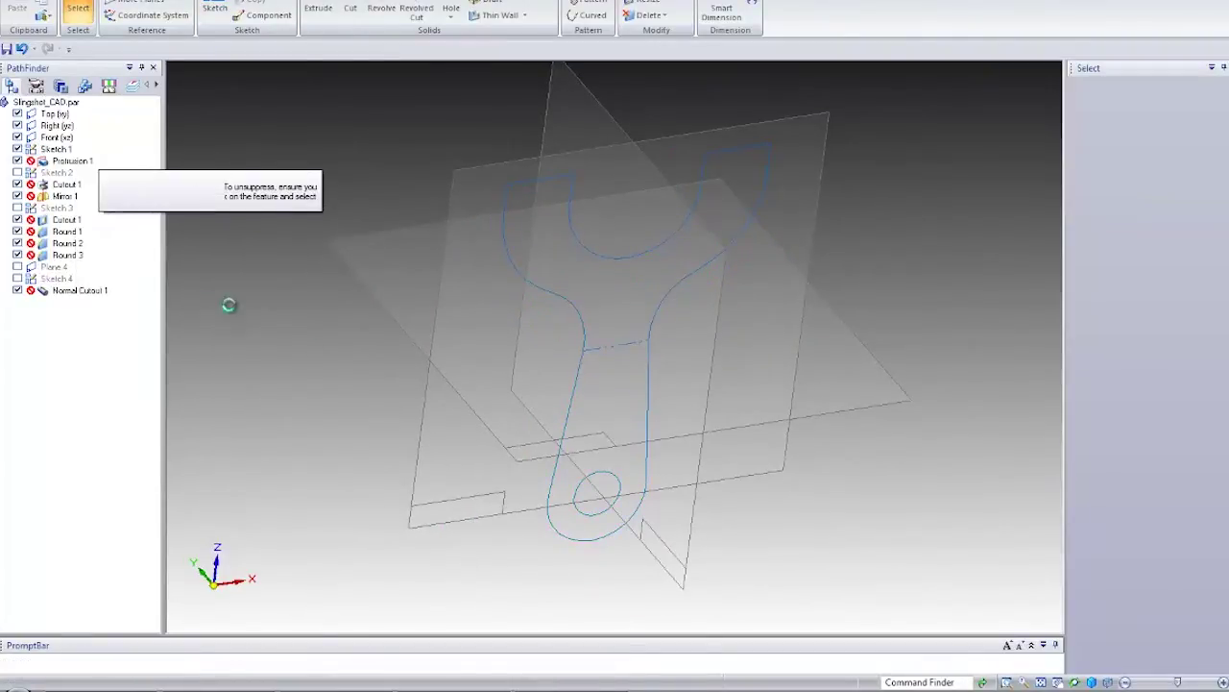
{"action": "middle_click_drag", "start_coordinate": [350, 377], "coordinate": [389, 226]}
{"action": "left_click", "coordinate": [381, 213]}
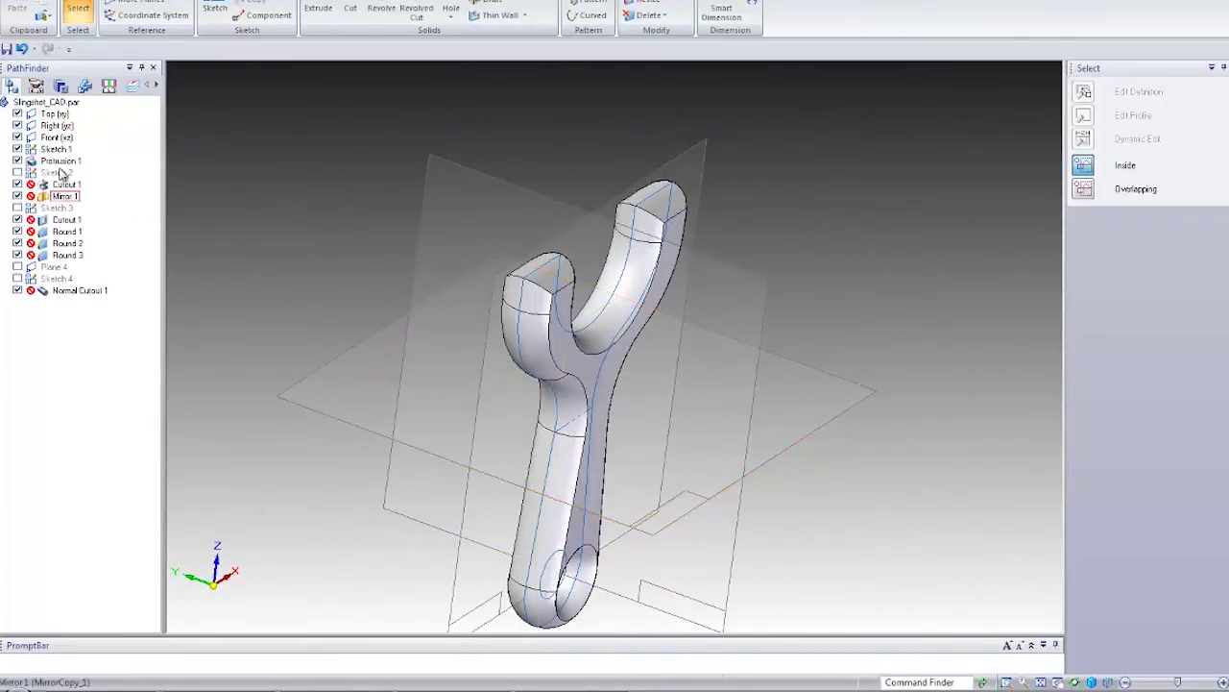
Open the definition of Protrusion 1, examine its Crown treatment, and leave the definition without changes.
{"action": "left_click", "coordinate": [60, 162]}
{"action": "right_click", "coordinate": [60, 161]}
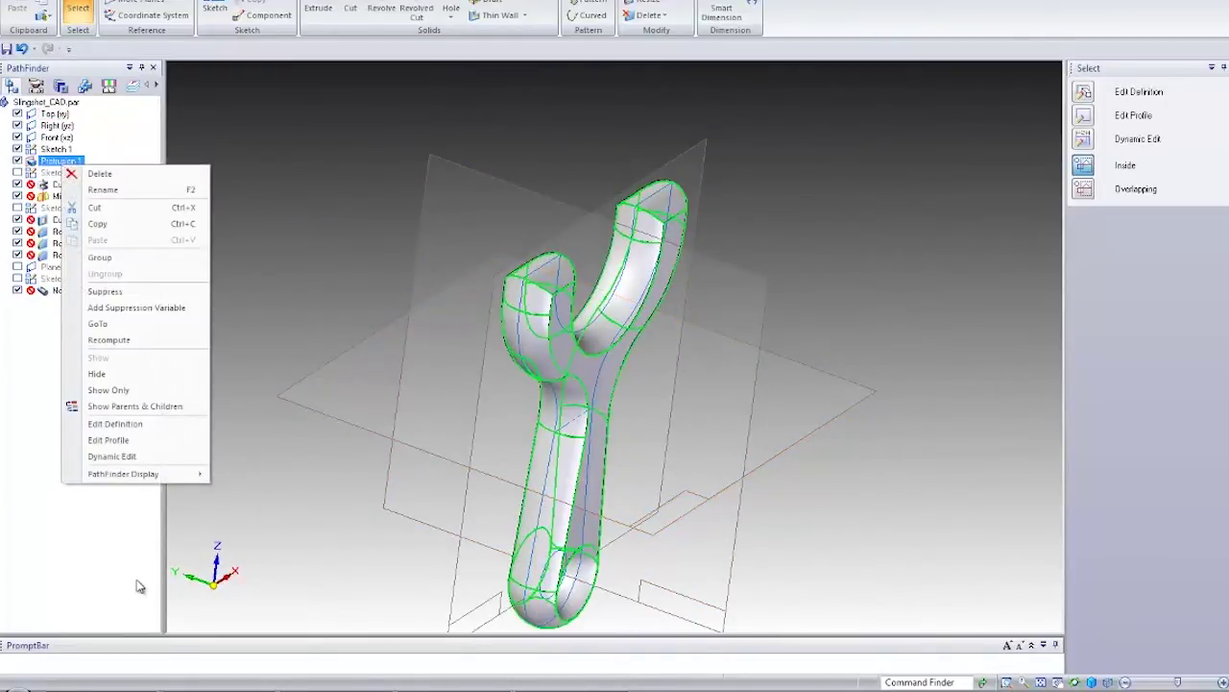
{"action": "left_click", "coordinate": [169, 431]}
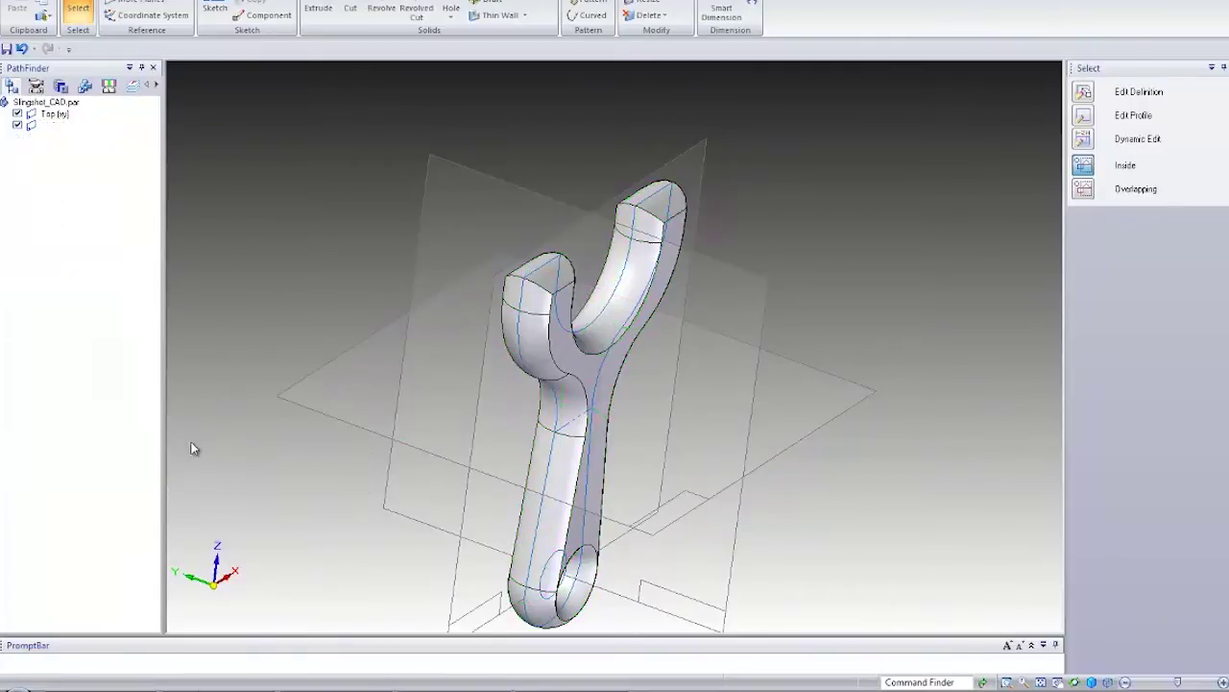
{"action": "left_click", "coordinate": [1121, 187]}
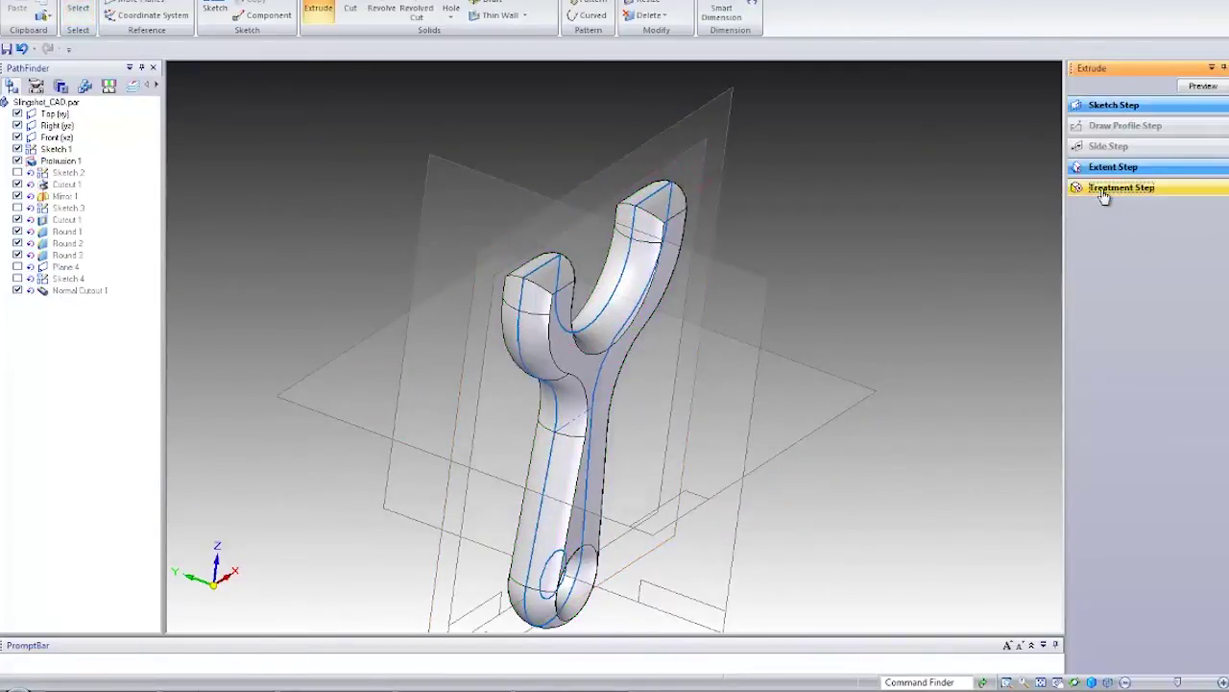
{"action": "middle_click_drag", "start_coordinate": [874, 367], "coordinate": [810, 368]}
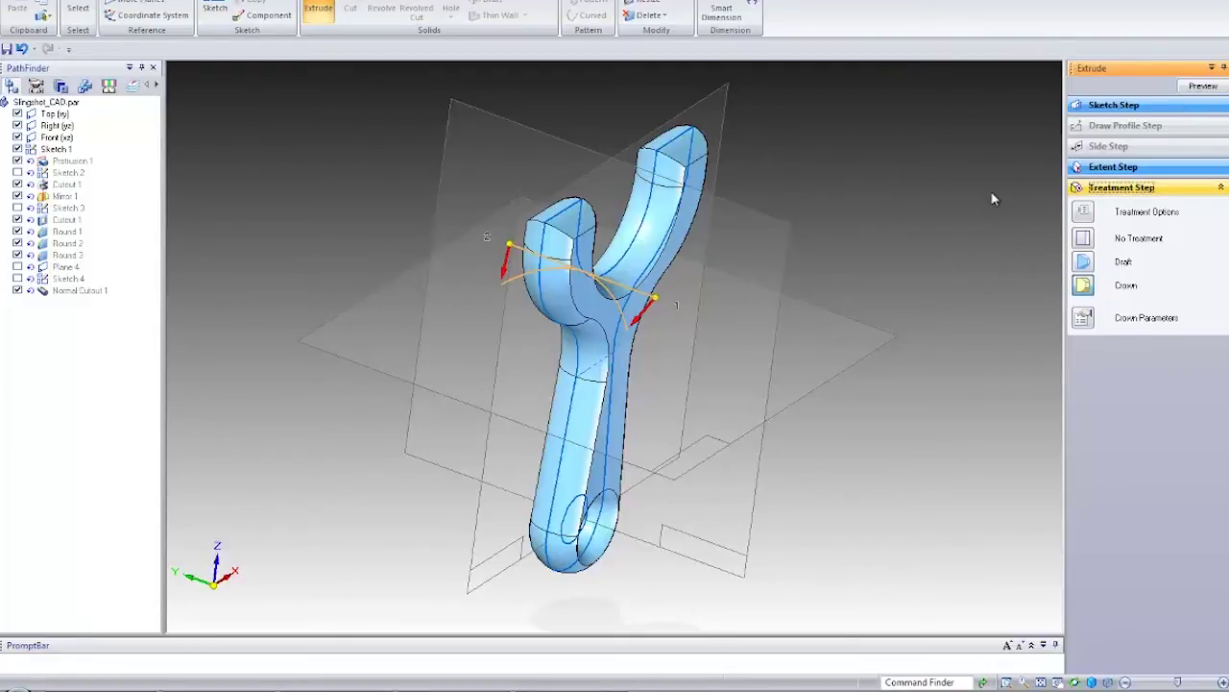
{"action": "key", "text": "Escape"}
Open the profile of Sketch 2 and examine the curve along the slingshot's side with its control points.
{"action": "left_click", "coordinate": [57, 177]}
{"action": "right_click", "coordinate": [60, 183]}
{"action": "left_click", "coordinate": [88, 432]}
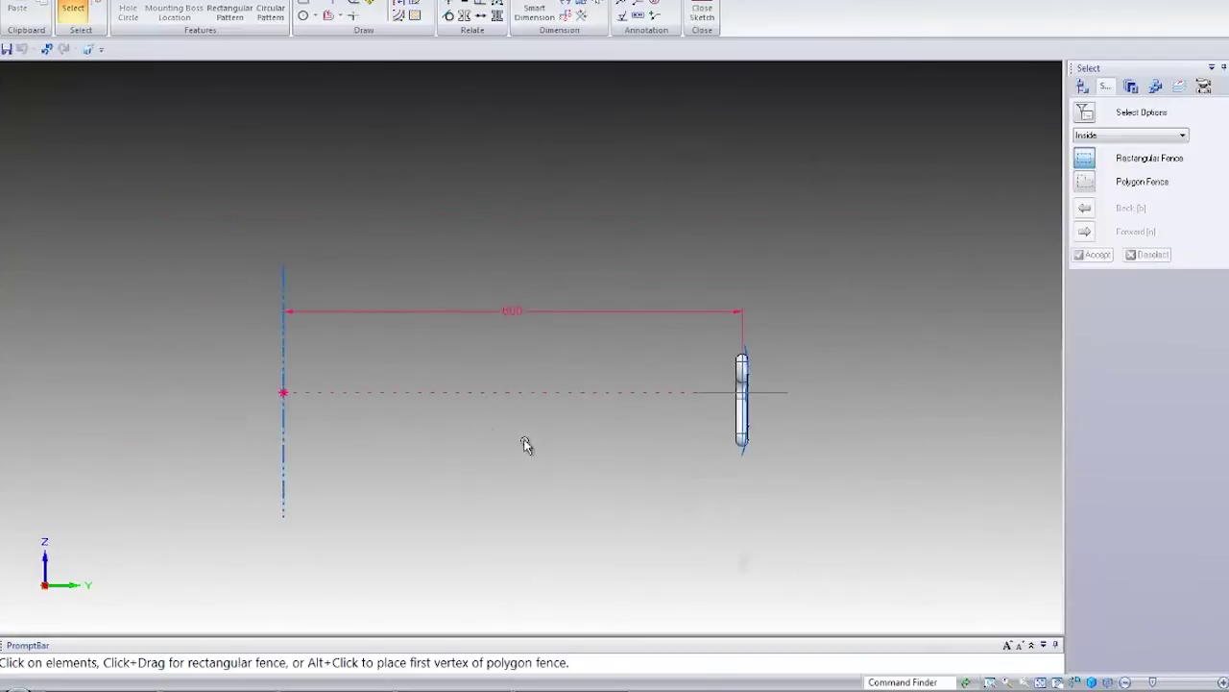
{"action": "mouse_move", "coordinate": [529, 444]}
{"action": "middle_mouse_down", "text": "shift"}
{"action": "mouse_move", "coordinate": [440, 411]}
{"action": "mouse_move", "coordinate": [343, 495]}
{"action": "mouse_move", "coordinate": [362, 497]}
{"action": "mouse_move", "coordinate": [450, 414]}
{"action": "mouse_move", "coordinate": [169, 258]}
{"action": "middle_mouse_up", "text": "shift"}
{"action": "mouse_move", "coordinate": [224, 420]}
{"action": "middle_mouse_down"}
{"action": "mouse_move", "coordinate": [503, 442]}
{"action": "mouse_move", "coordinate": [614, 491]}
{"action": "mouse_move", "coordinate": [420, 522]}
{"action": "mouse_move", "coordinate": [489, 522]}
{"action": "mouse_move", "coordinate": [394, 364]}
{"action": "mouse_move", "coordinate": [384, 272]}
{"action": "mouse_move", "coordinate": [563, 431]}
{"action": "mouse_move", "coordinate": [590, 437]}
{"action": "mouse_move", "coordinate": [702, 346]}
{"action": "mouse_move", "coordinate": [625, 382]}
{"action": "mouse_move", "coordinate": [692, 432]}
{"action": "middle_mouse_up"}
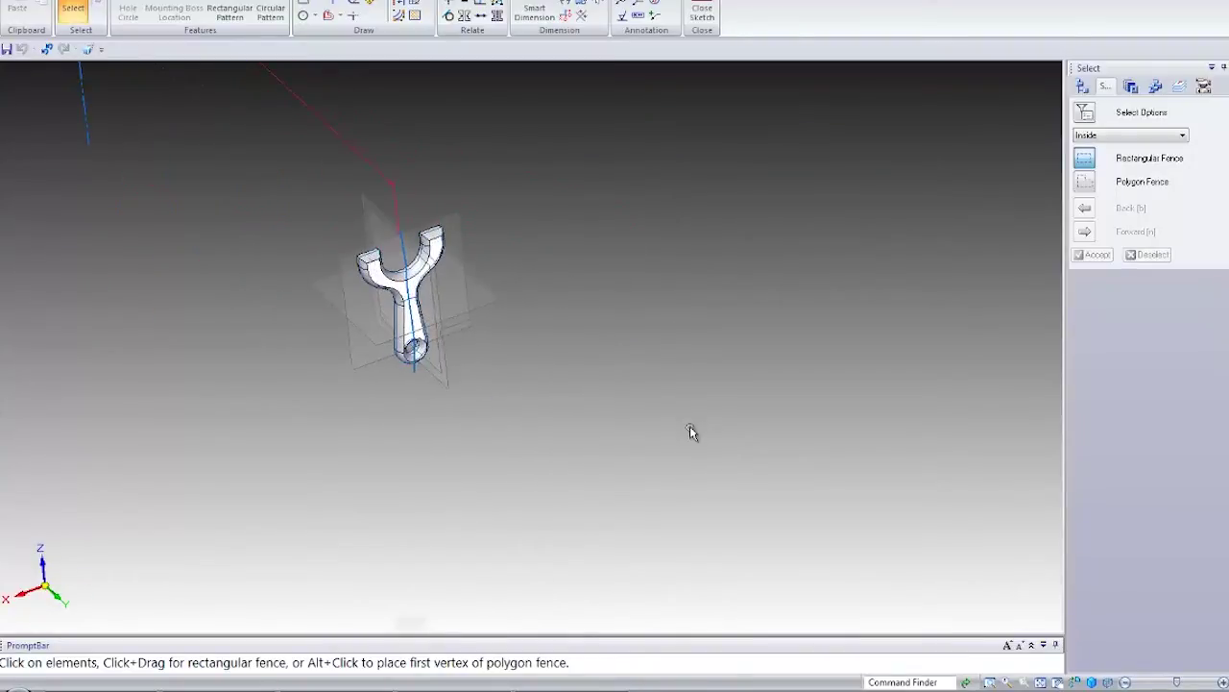
{"action": "key", "text": "ctrl+r"}
{"action": "scroll", "coordinate": [563, 253], "scroll_direction": "up", "scroll_amount": 5}
{"action": "middle_click_drag", "start_coordinate": [549, 372], "coordinate": [741, 201], "text": "shift"}
{"action": "left_click", "coordinate": [447, 293]}
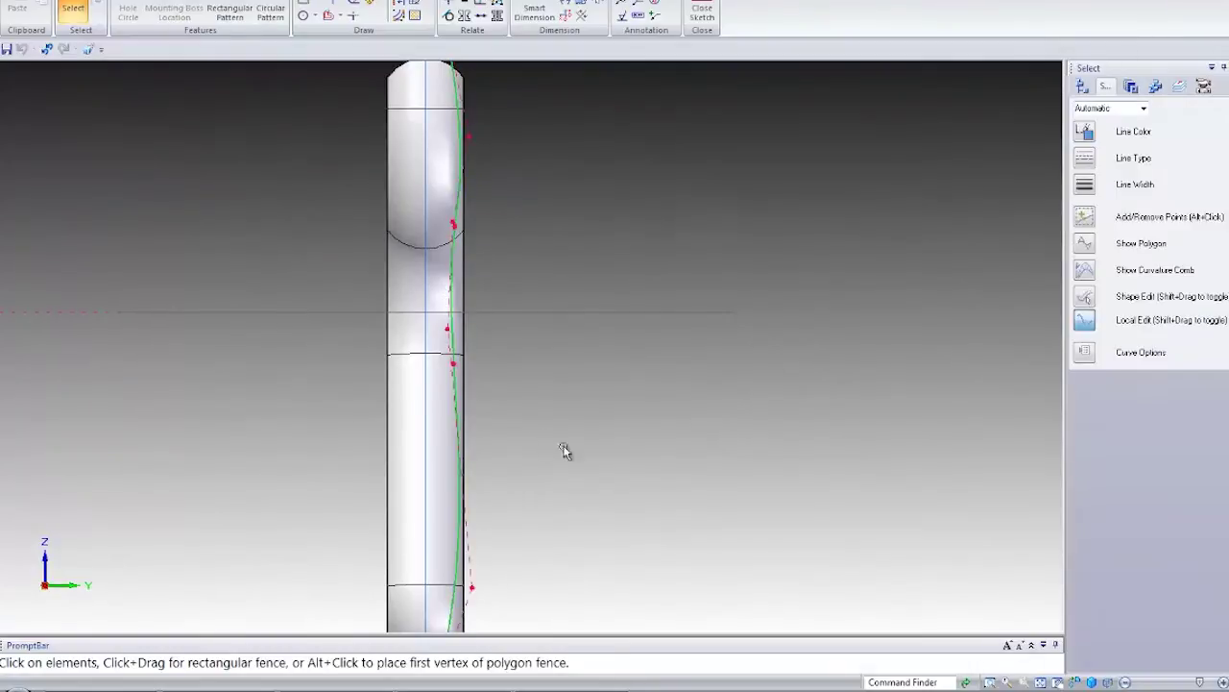
{"action": "scroll", "coordinate": [566, 437], "scroll_direction": "down", "scroll_amount": 3}
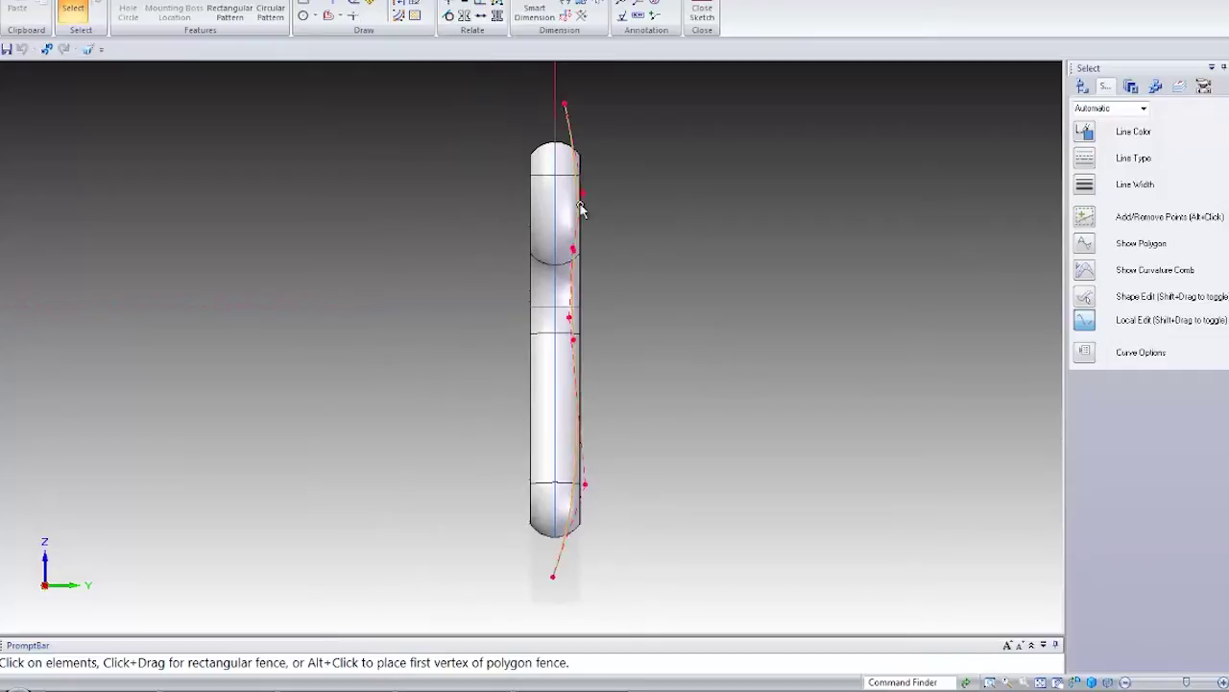
Try moving the curve's upper control point outward from the body, and undo the move.
{"action": "left_click_drag", "start_coordinate": [583, 194], "coordinate": [596, 195]}
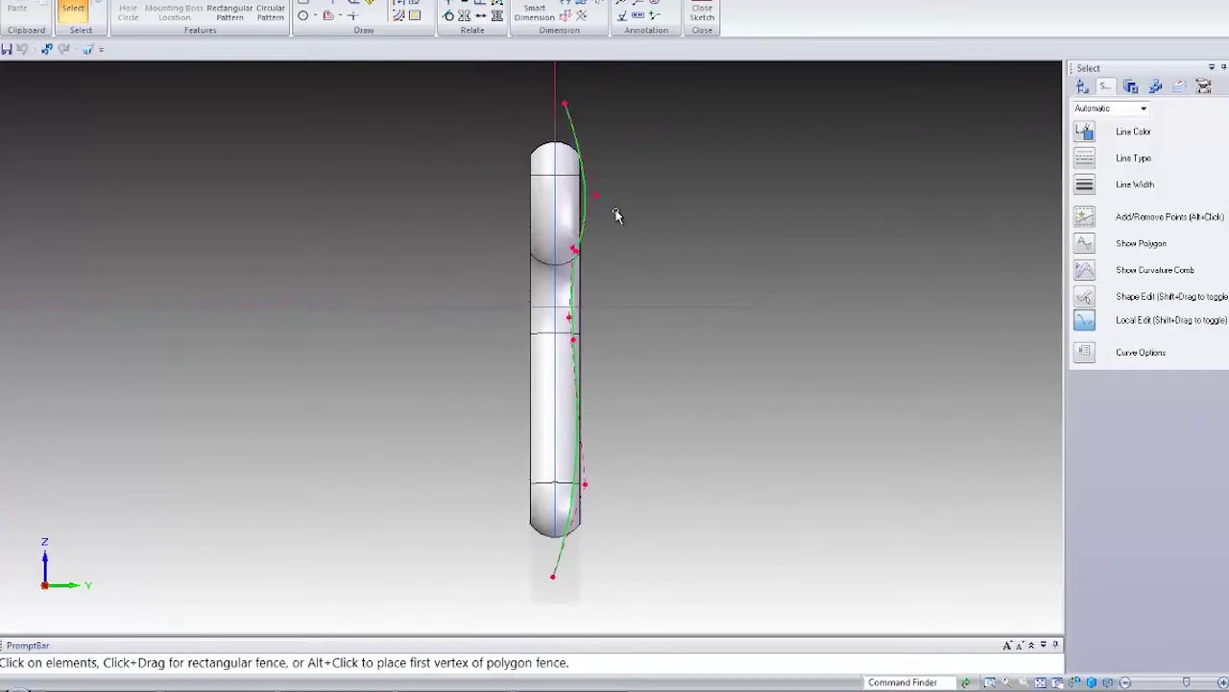
{"action": "key", "text": "ctrl+z"}
{"action": "middle_click_drag", "start_coordinate": [615, 210], "coordinate": [738, 198], "text": "shift"}
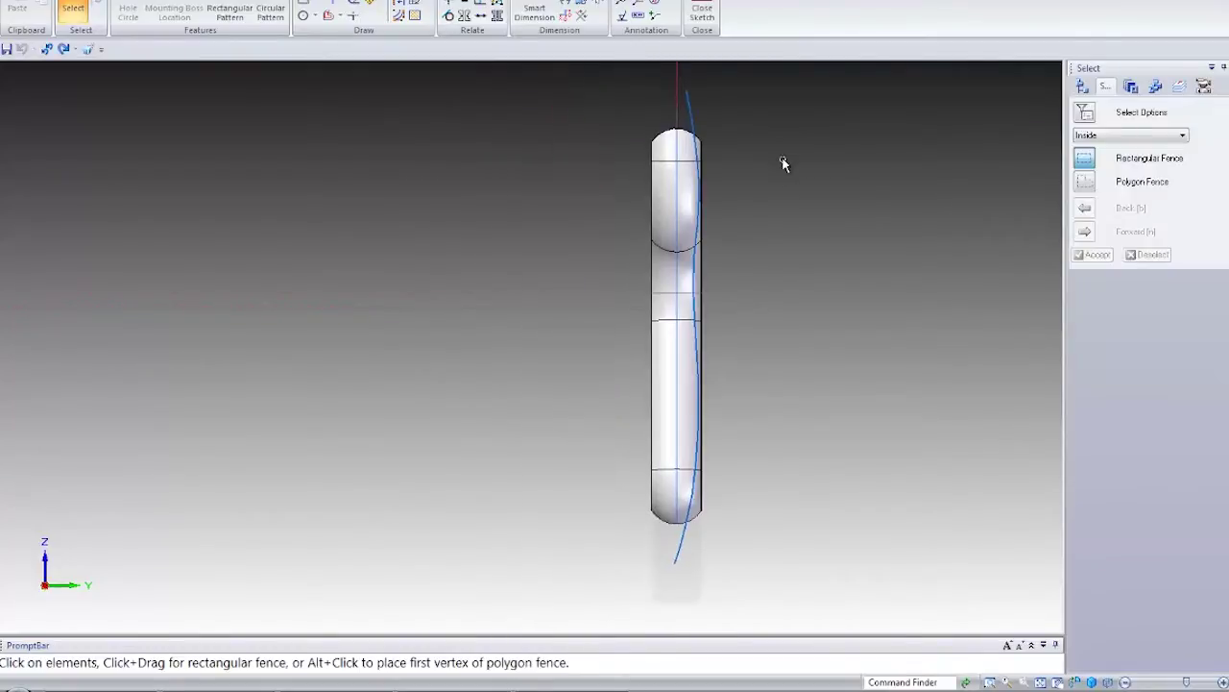
Show the side curve's control points again and close Sketch 2.
{"action": "middle_click_drag", "start_coordinate": [783, 234], "coordinate": [707, 244], "text": "shift"}
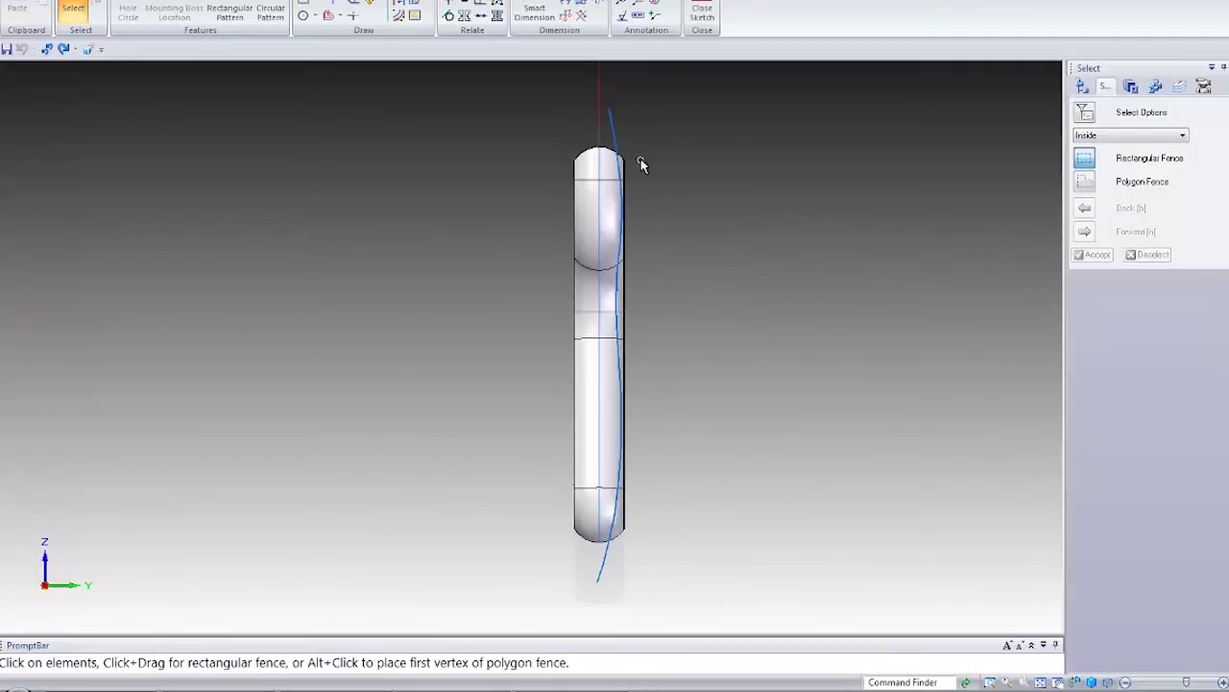
{"action": "left_click", "coordinate": [615, 141]}
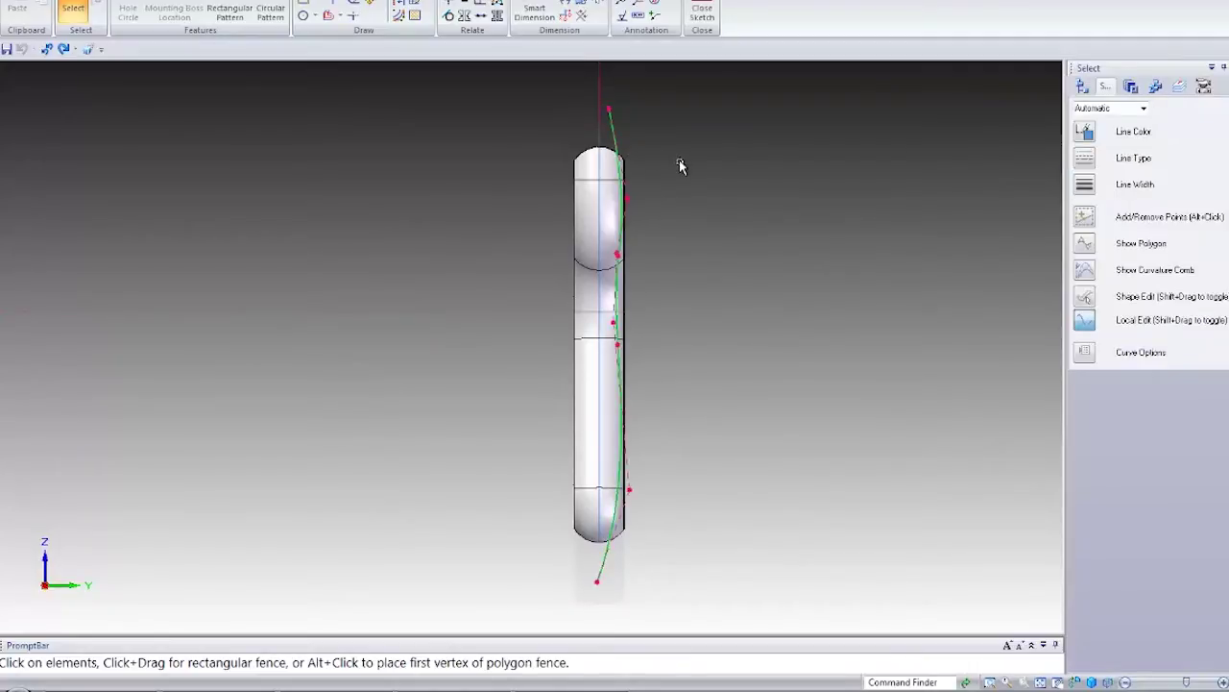
{"action": "left_click", "coordinate": [702, 14]}
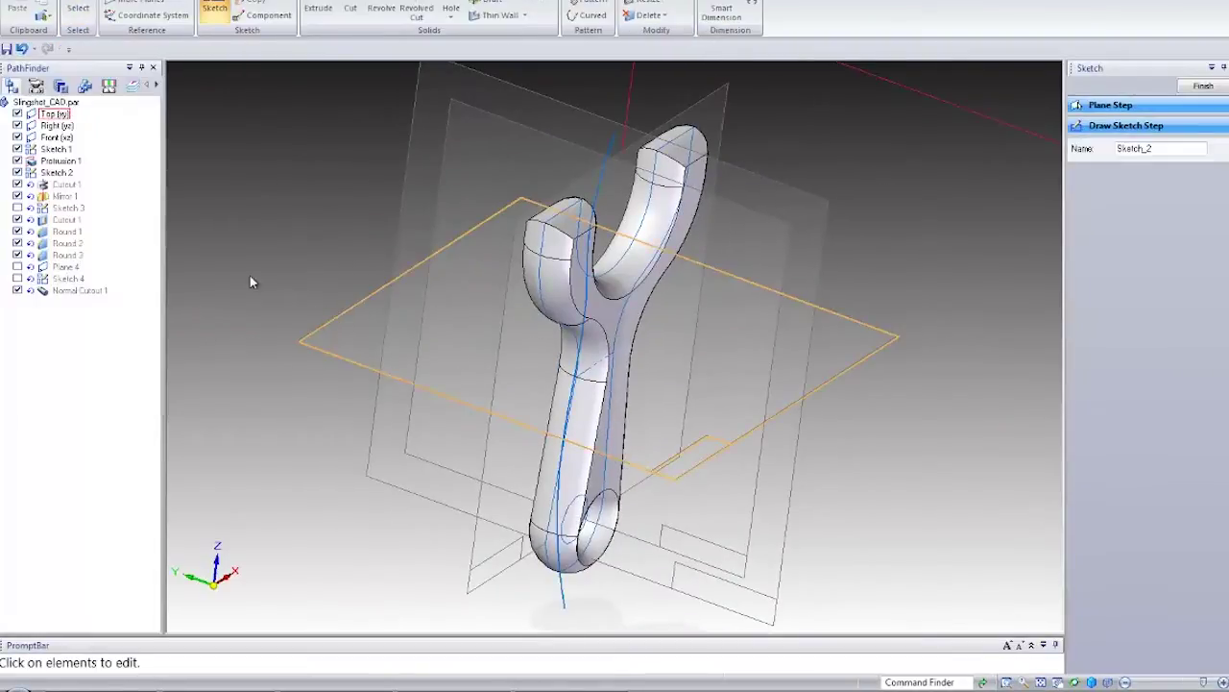
Unsuppress Cutout 1 to trim one face of the slingshot along the curve.
{"action": "right_click", "coordinate": [65, 184]}
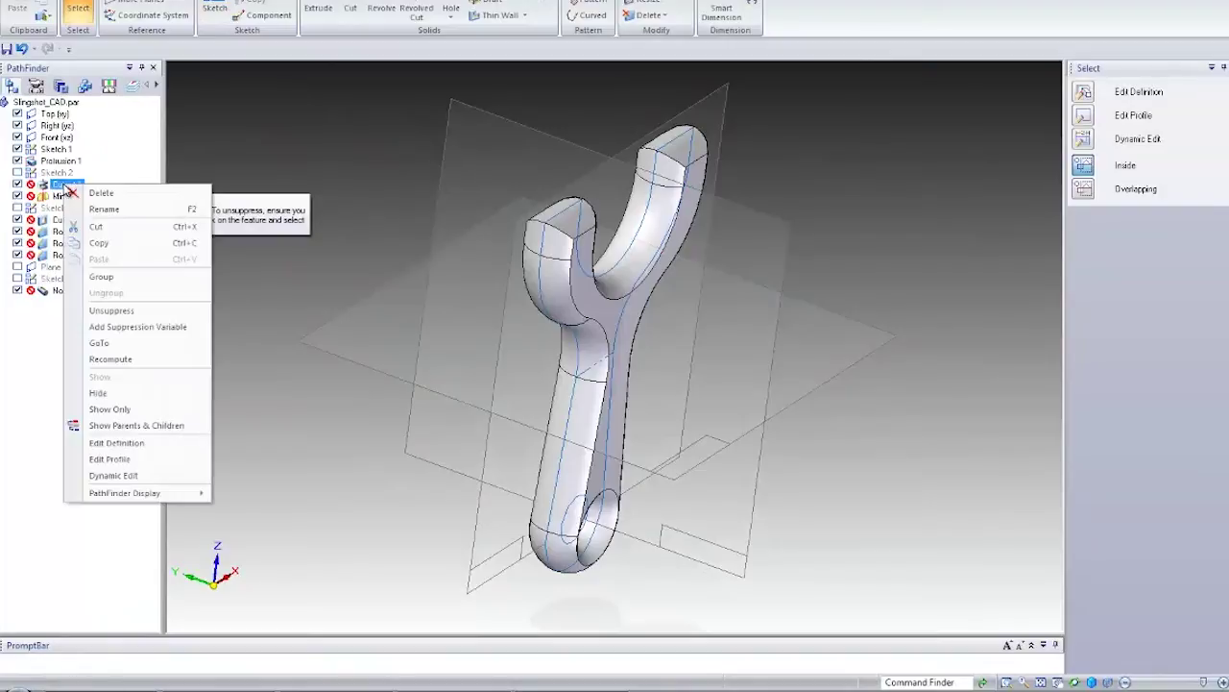
{"action": "left_click", "coordinate": [115, 310]}
{"action": "middle_click_drag", "start_coordinate": [301, 469], "coordinate": [346, 478]}
{"action": "left_click", "coordinate": [339, 480]}
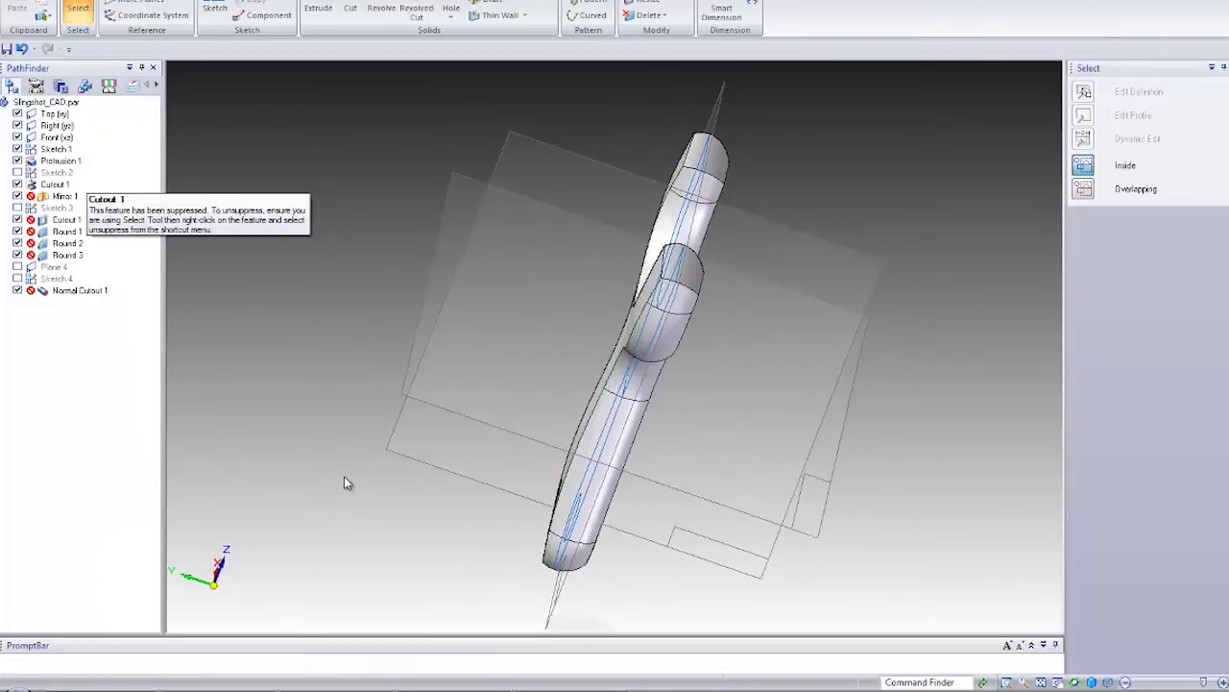
Examine the shape left by Cutout 1 in a side view and a top view.
{"action": "left_click", "coordinate": [321, 2]}
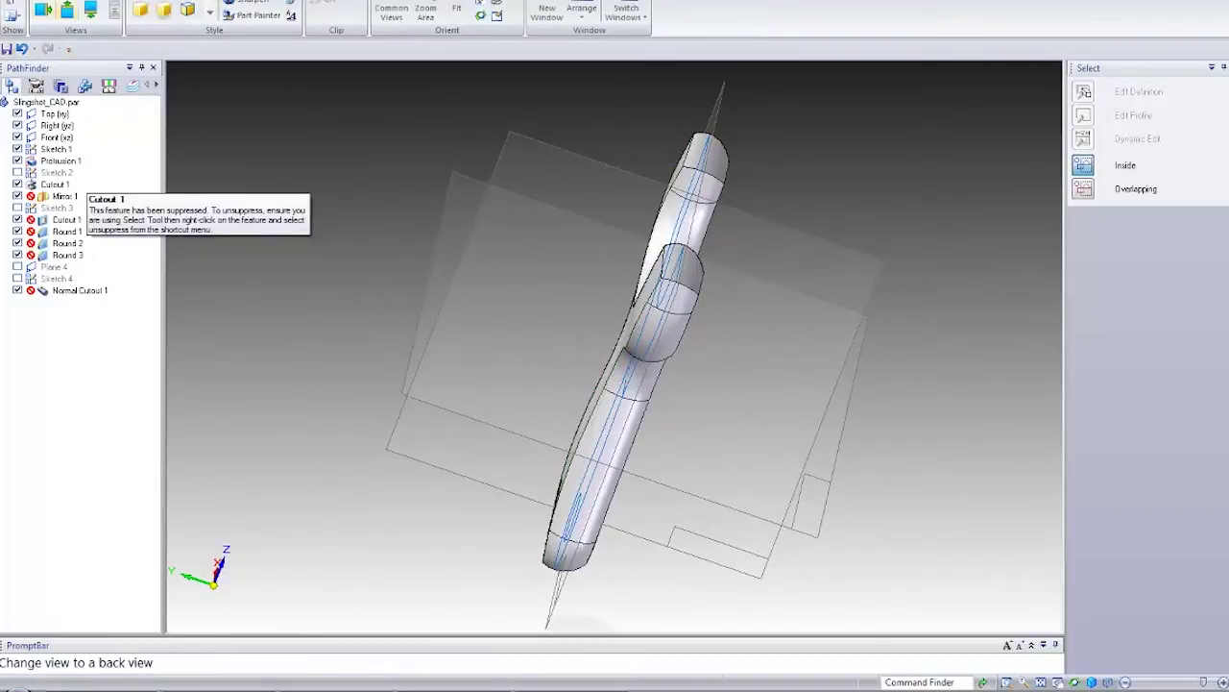
{"action": "left_click", "coordinate": [67, 7]}
{"action": "left_click", "coordinate": [92, 9]}
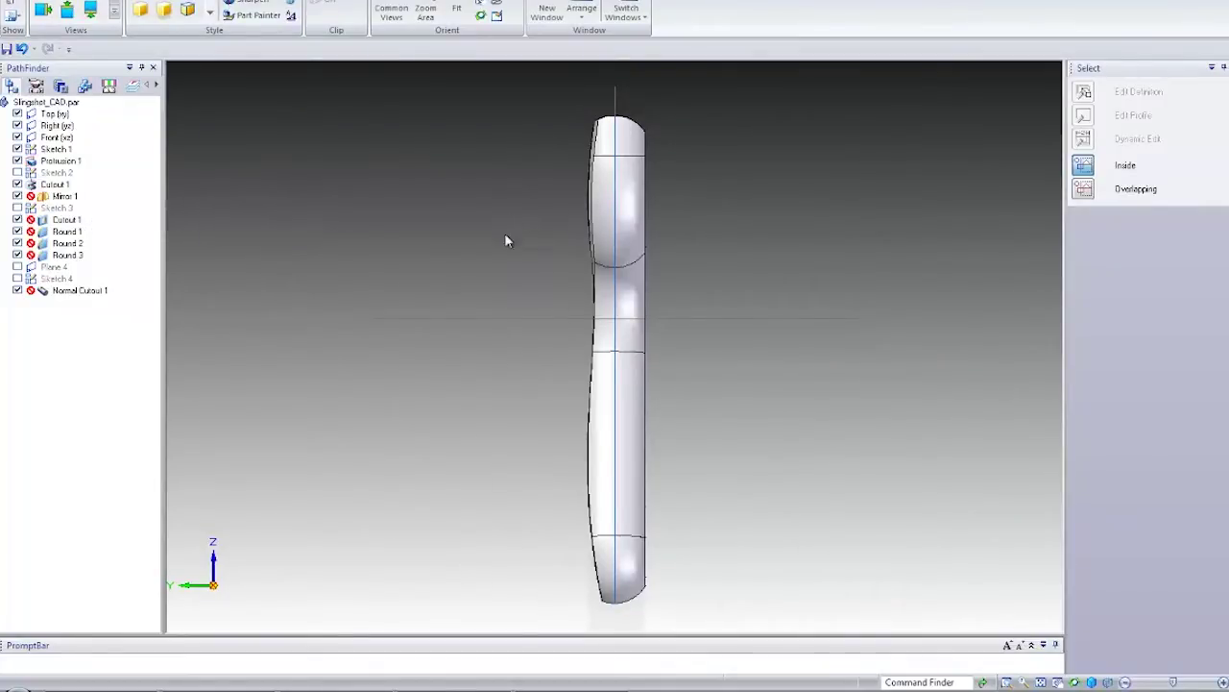
{"action": "middle_click_drag", "start_coordinate": [502, 259], "coordinate": [499, 350]}
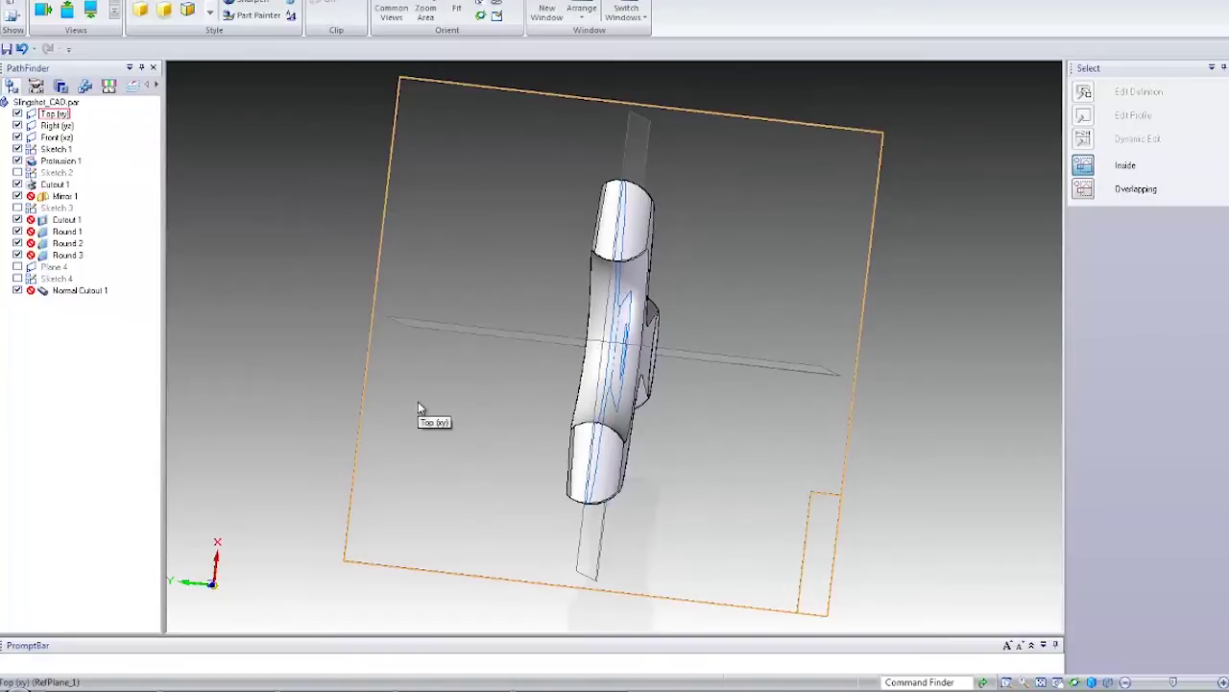
{"action": "left_click", "coordinate": [68, 10]}
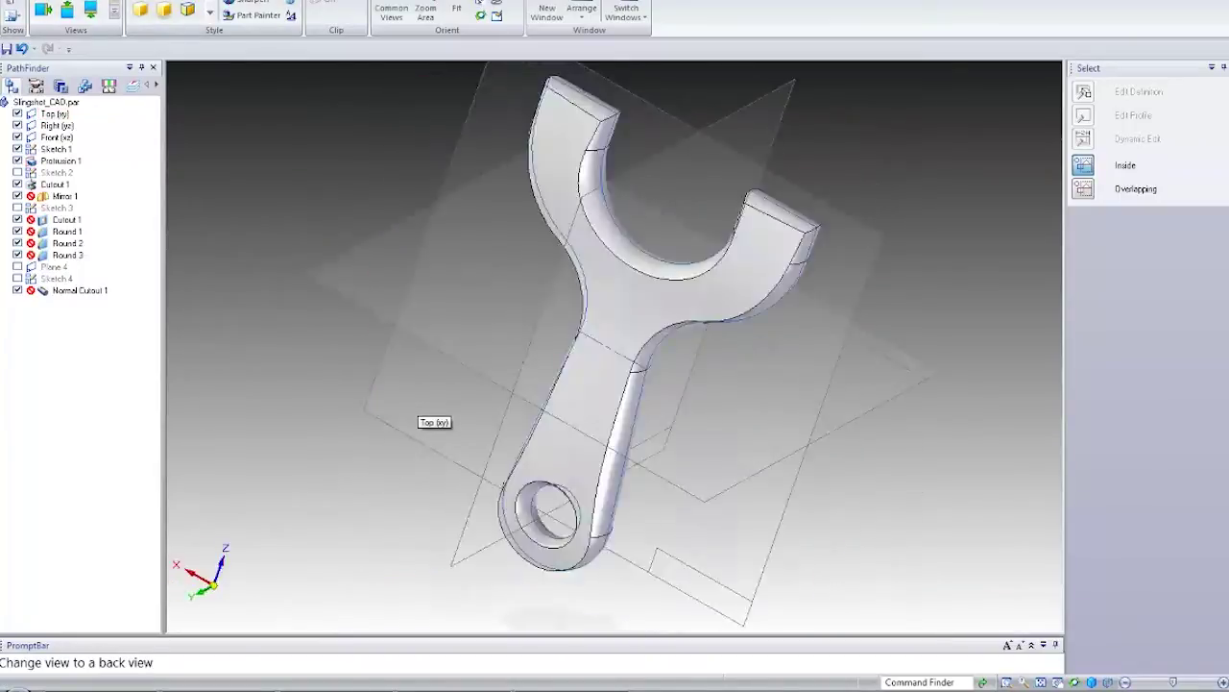
{"action": "left_click", "coordinate": [69, 10]}
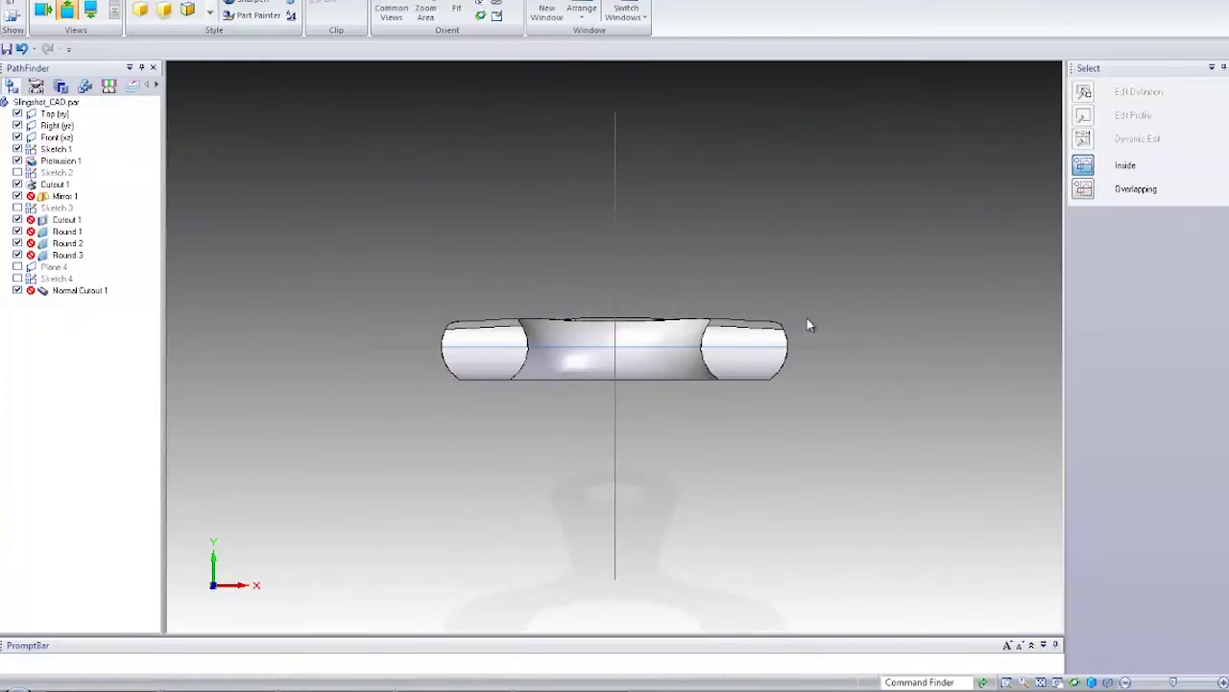
Unsuppress Mirror 1 to repeat the cutout on the opposite face, and show the part in an isometric view.
{"action": "right_click", "coordinate": [61, 197]}
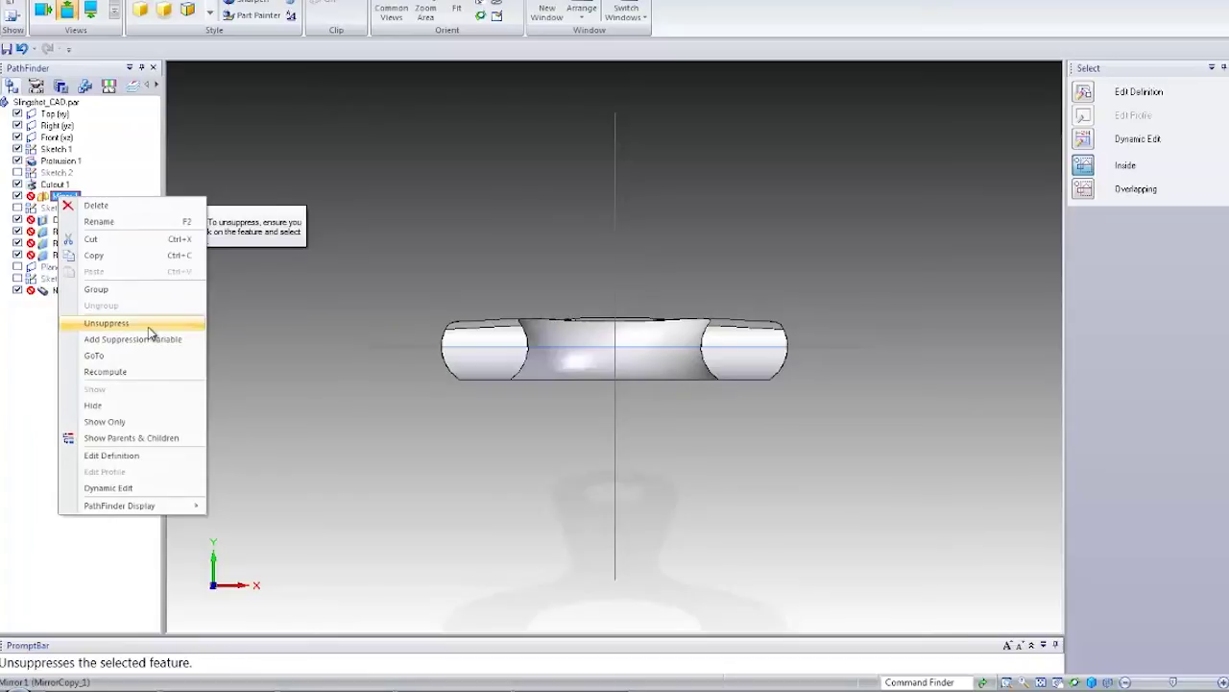
{"action": "left_click", "coordinate": [150, 332]}
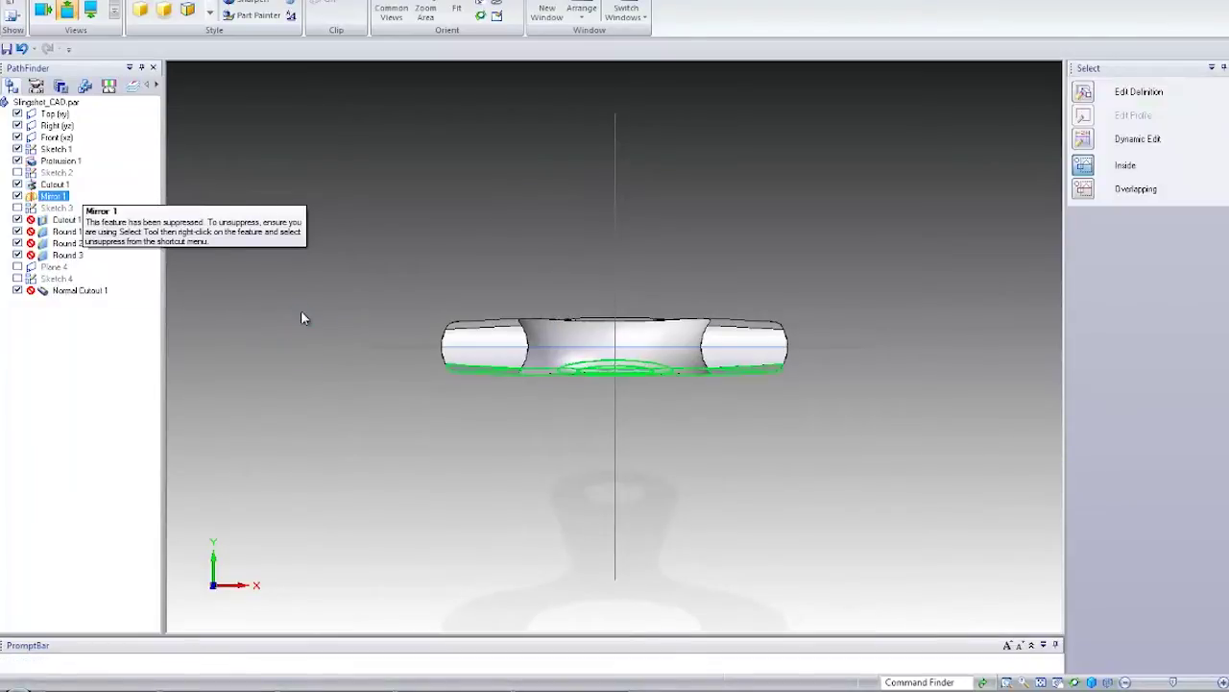
{"action": "key", "text": "ctrl+i"}
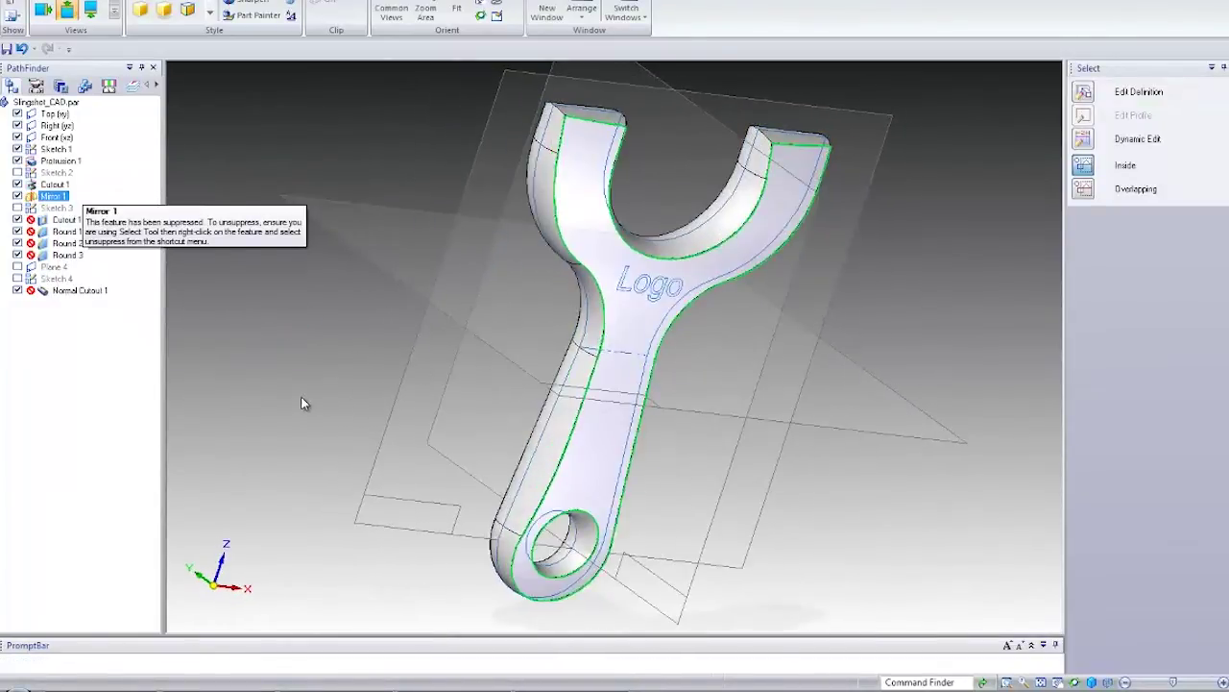
{"action": "middle_click_drag", "start_coordinate": [297, 370], "coordinate": [230, 397]}
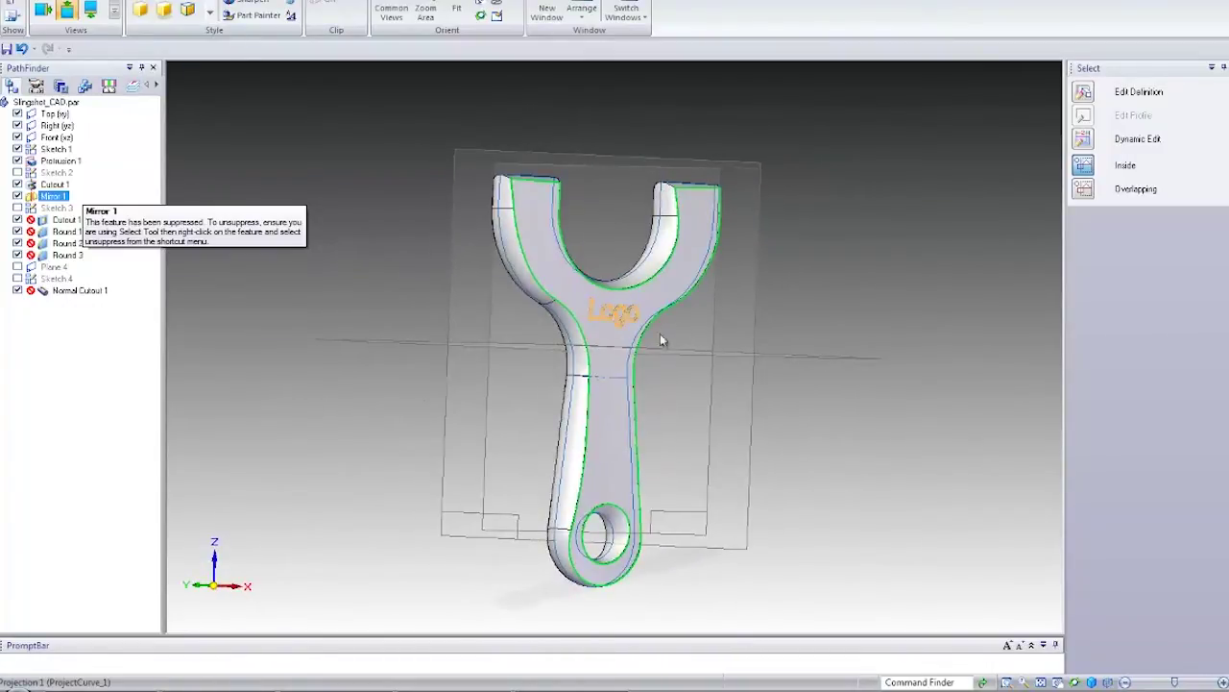
{"action": "middle_click_drag", "start_coordinate": [821, 299], "coordinate": [851, 262]}
{"action": "scroll", "coordinate": [851, 284], "scroll_direction": "up", "scroll_amount": 1}
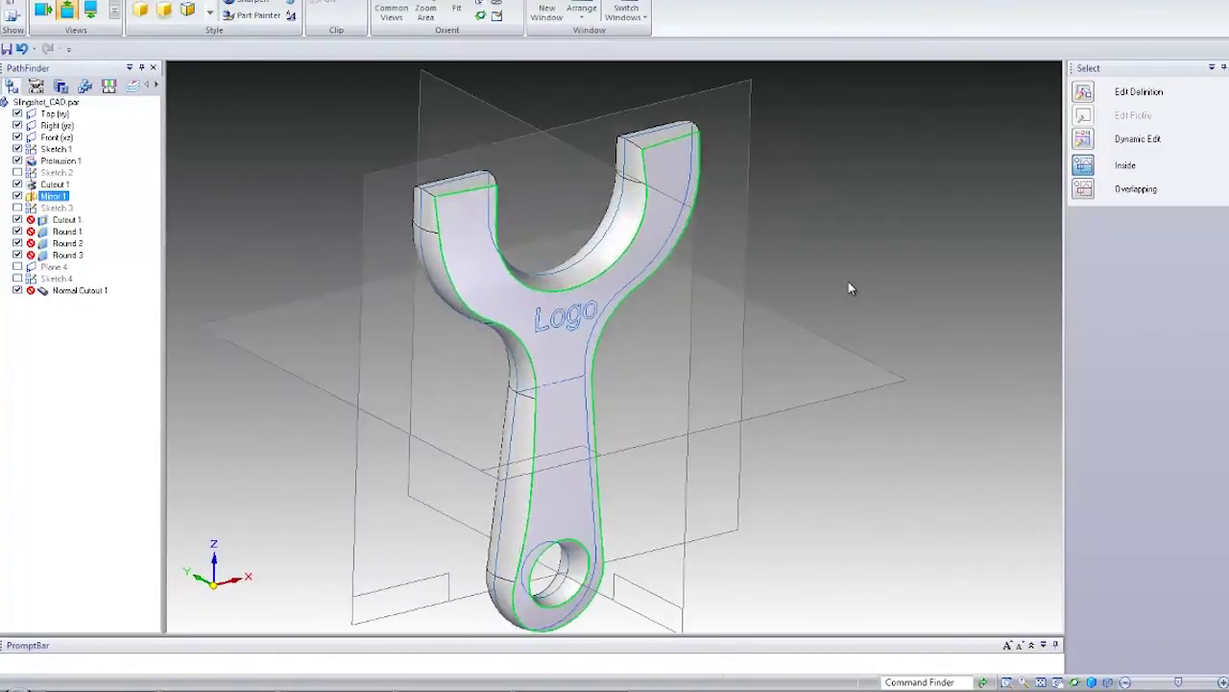
Show Sketch 3 and examine its two circles between the prongs from several angles.
{"action": "left_click", "coordinate": [53, 209]}
{"action": "right_click", "coordinate": [52, 215]}
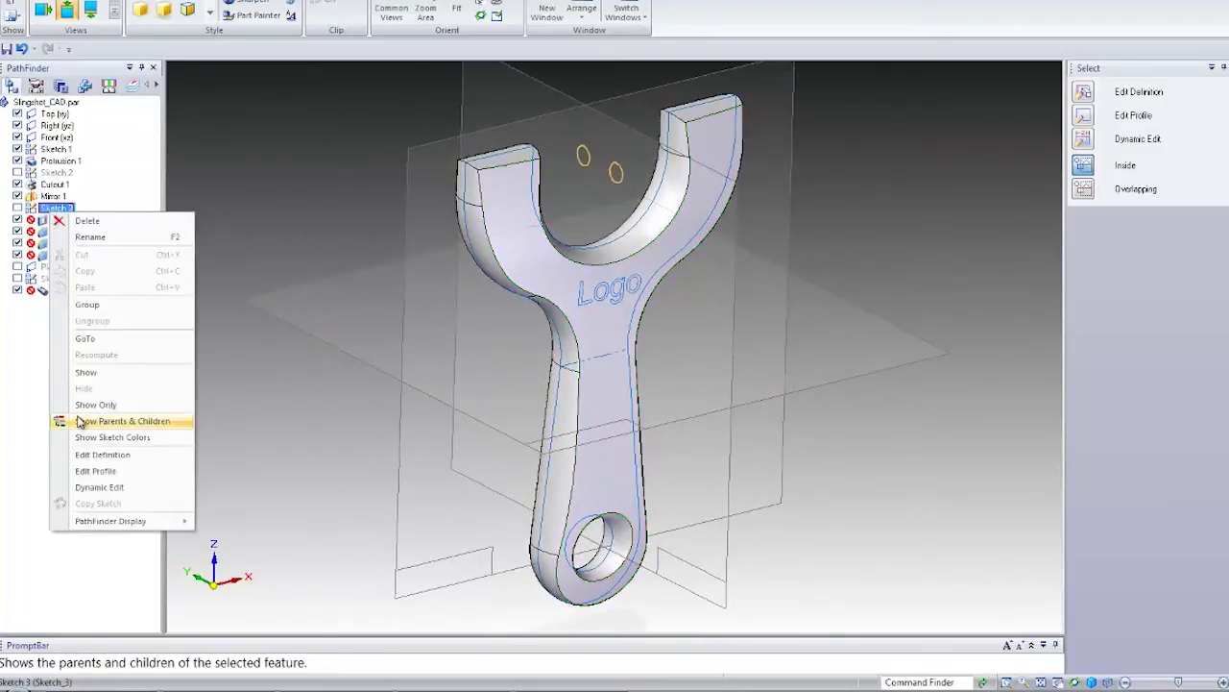
{"action": "left_click", "coordinate": [113, 376]}
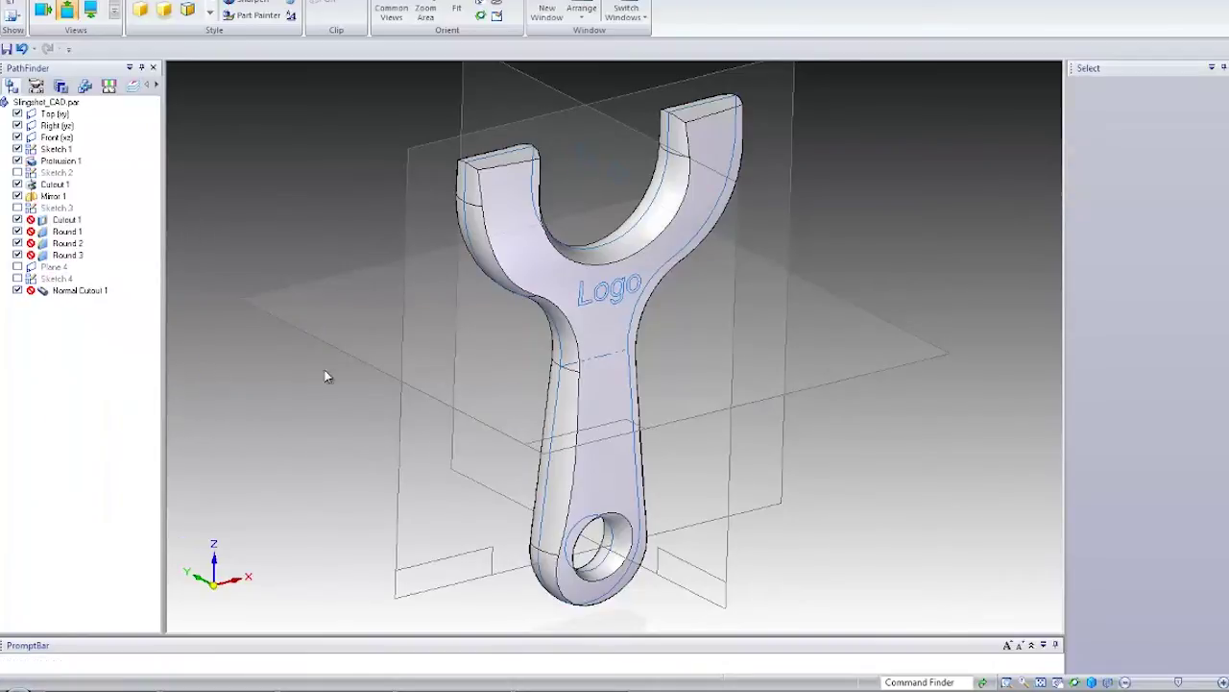
{"action": "middle_click_drag", "start_coordinate": [313, 376], "coordinate": [563, 220]}
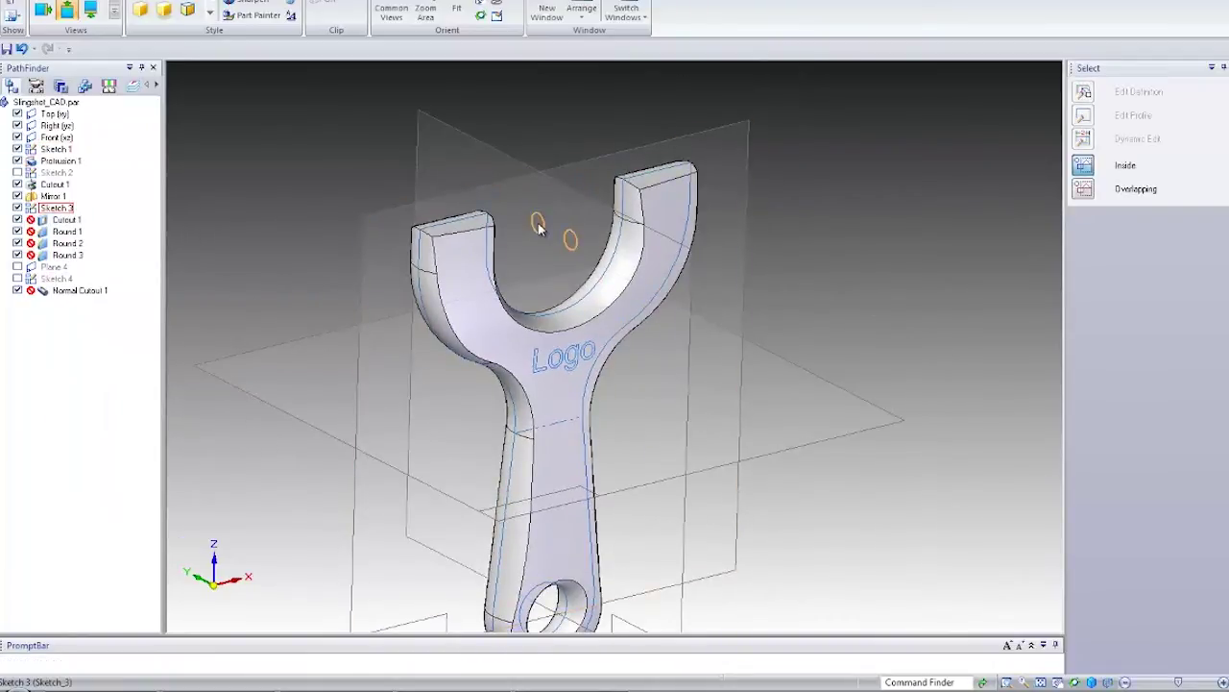
{"action": "middle_click_drag", "start_coordinate": [286, 231], "coordinate": [563, 236]}
{"action": "middle_click_drag", "start_coordinate": [349, 275], "coordinate": [331, 216]}
Unsuppress the extruded Cutout 1 below Sketch 3 to cut the band grooves across both prongs.
{"action": "right_click", "coordinate": [66, 224]}
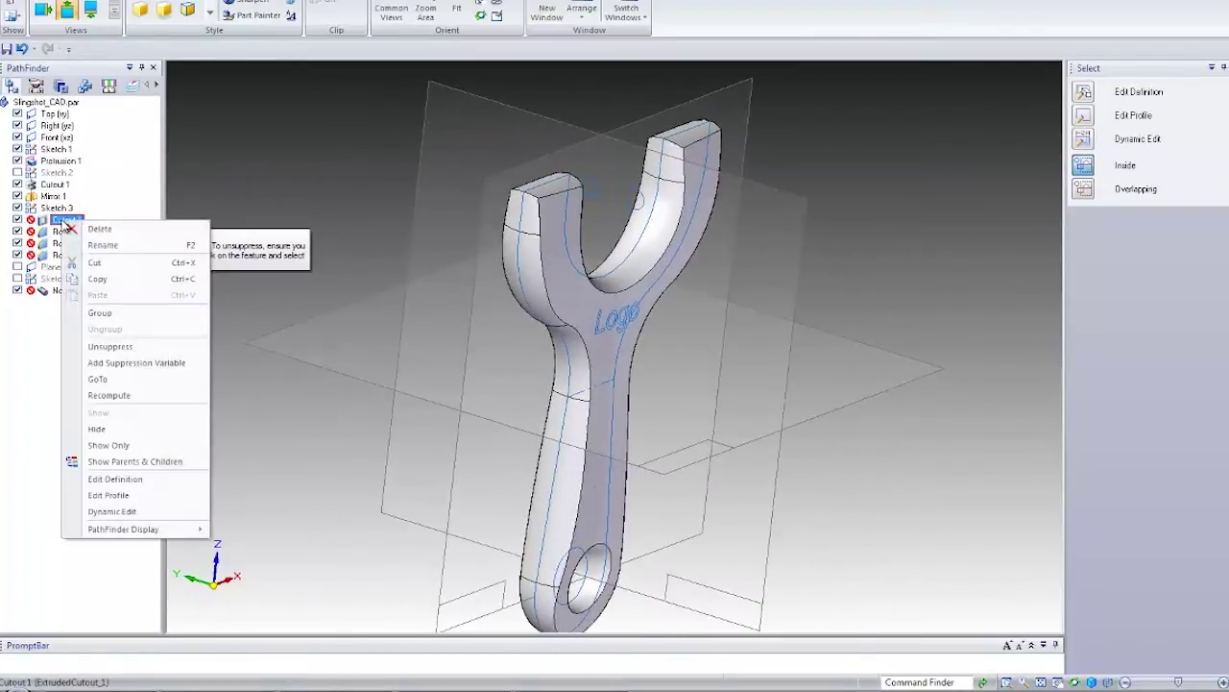
{"action": "left_click", "coordinate": [161, 350]}
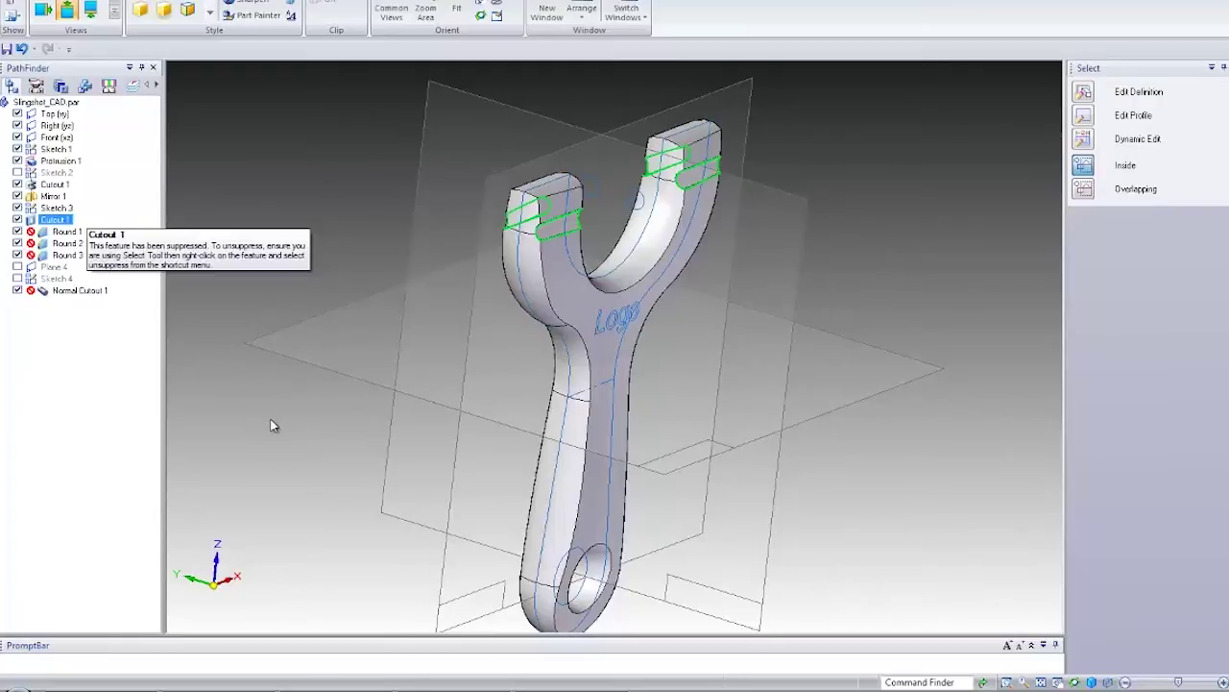
{"action": "middle_click_drag", "start_coordinate": [271, 423], "coordinate": [672, 207]}
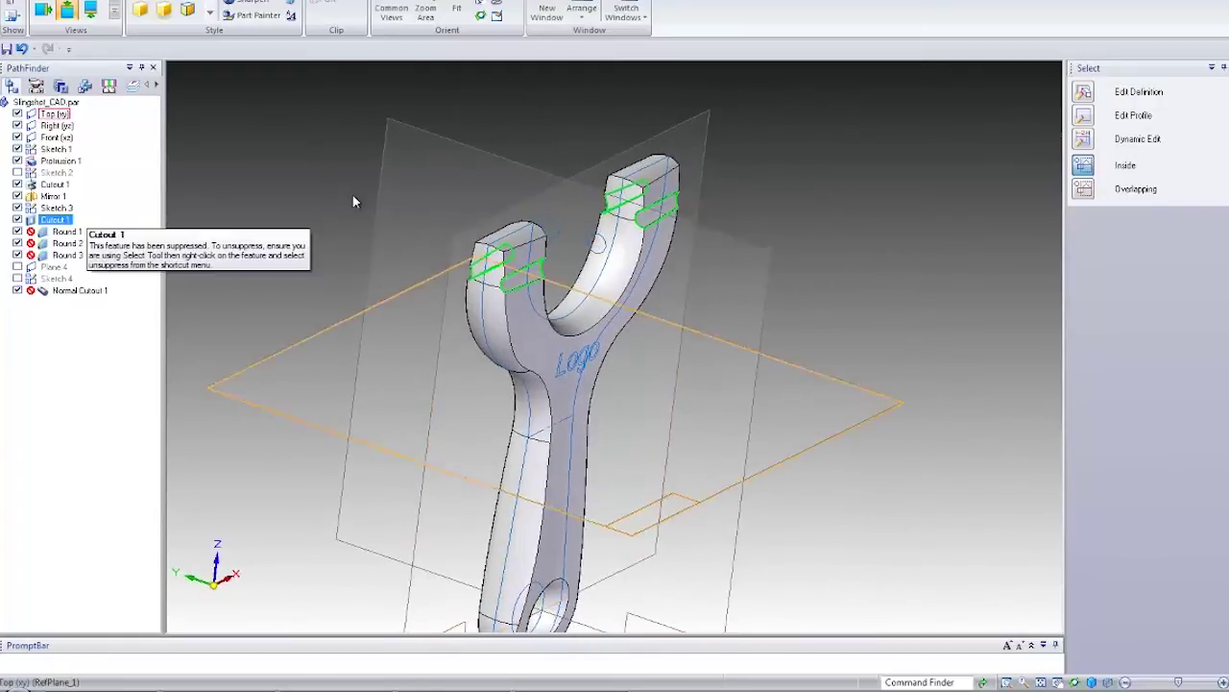
{"action": "middle_click_drag", "start_coordinate": [336, 166], "coordinate": [374, 117], "text": "shift"}
Unsuppress Round 1 to round the slingshot's outer edges, and inspect the part from the front and side.
{"action": "right_click", "coordinate": [70, 235]}
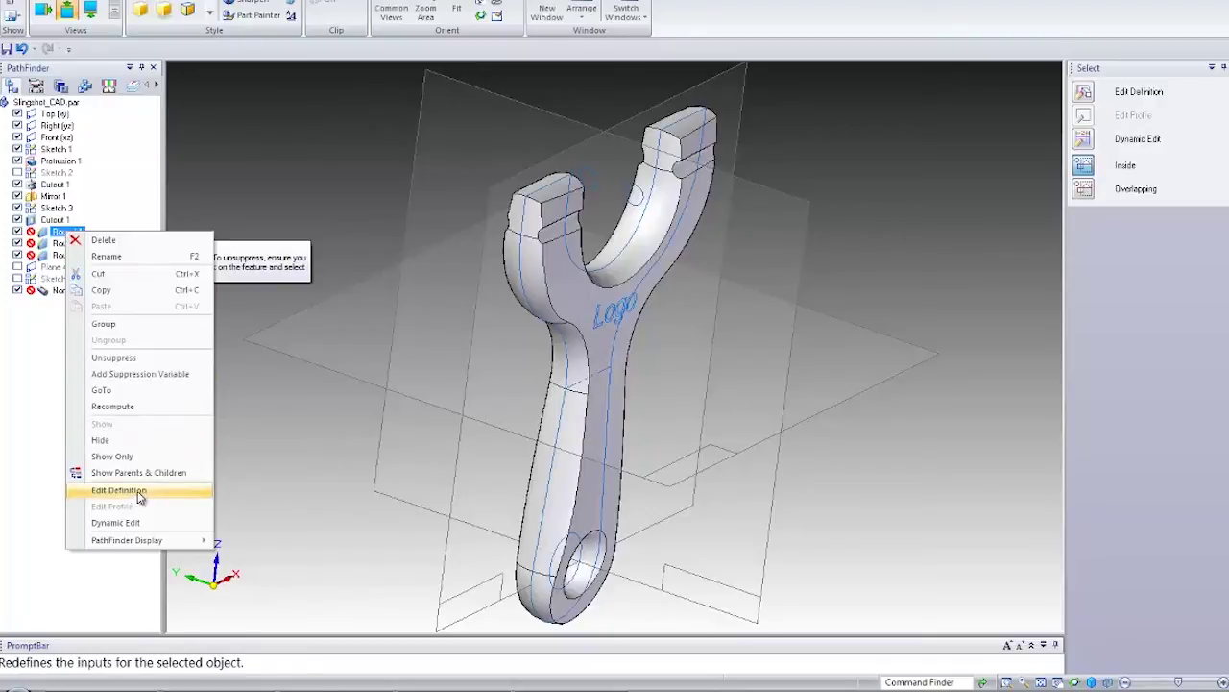
{"action": "left_click", "coordinate": [154, 358]}
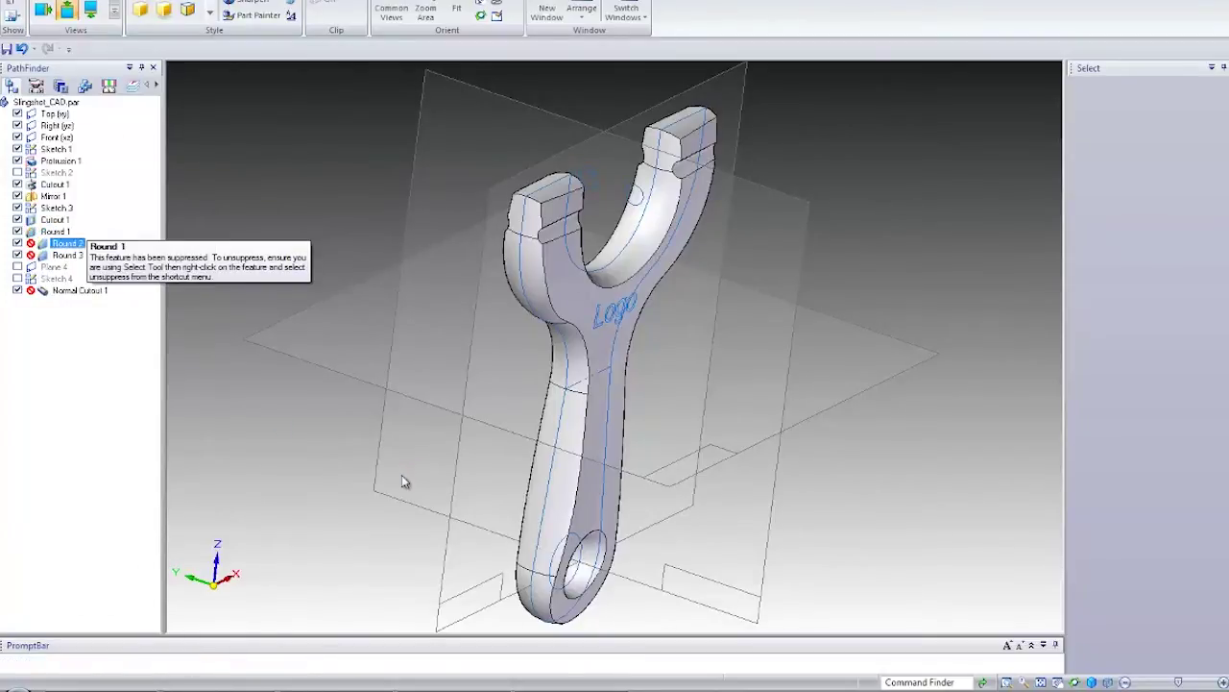
{"action": "middle_click_drag", "start_coordinate": [325, 473], "coordinate": [939, 544]}
{"action": "left_click", "coordinate": [938, 544]}
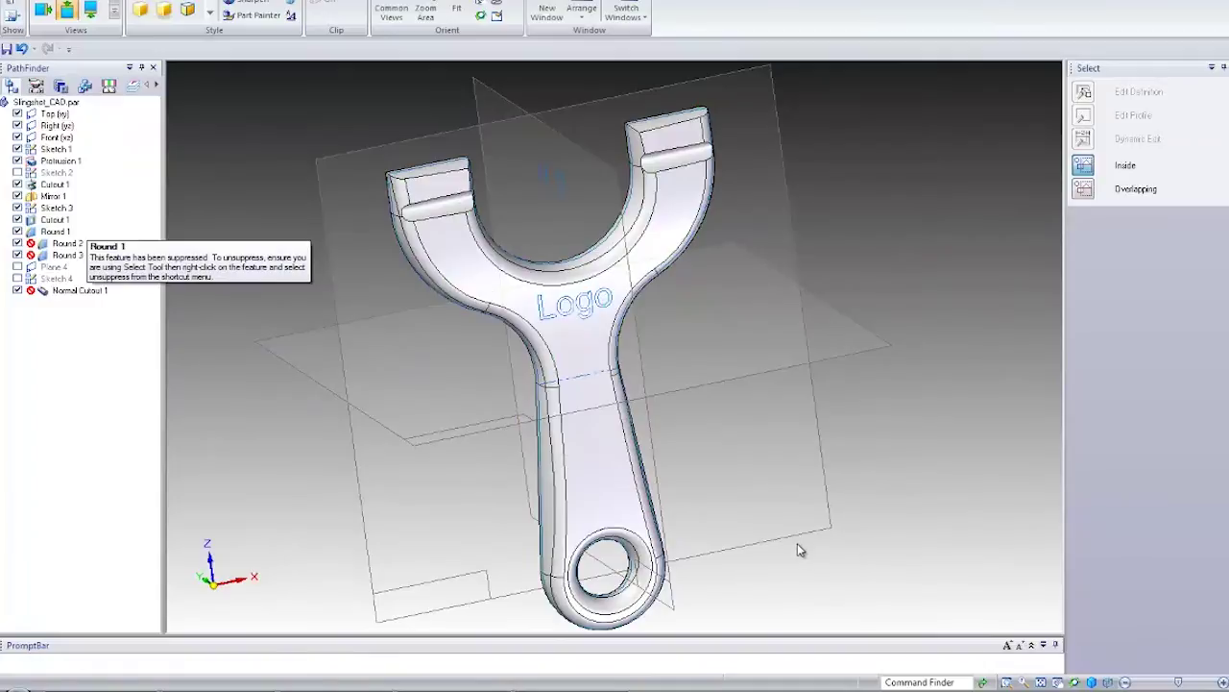
{"action": "middle_click_drag", "start_coordinate": [798, 545], "coordinate": [868, 557]}
{"action": "middle_click_drag", "start_coordinate": [570, 199], "coordinate": [680, 407]}
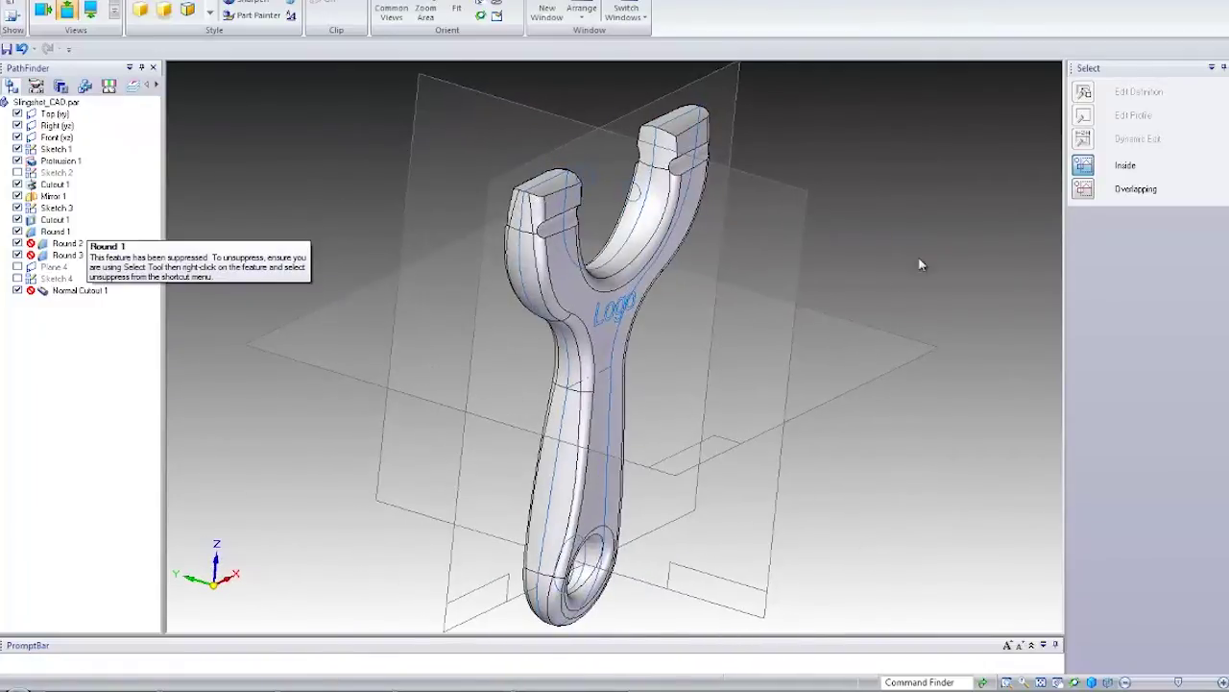
{"action": "middle_click_drag", "start_coordinate": [886, 307], "coordinate": [828, 514]}
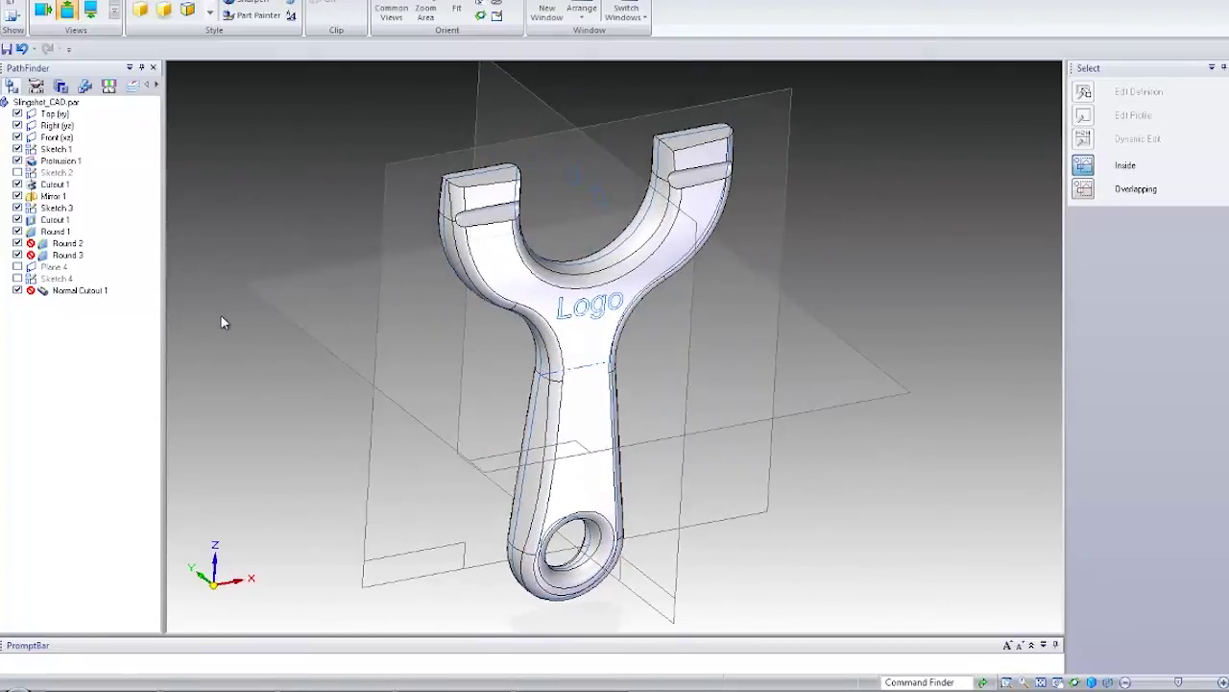
Unsuppress Round 2 and Round 3 to round the prong tips and the groove edges.
{"action": "right_click", "coordinate": [67, 245]}
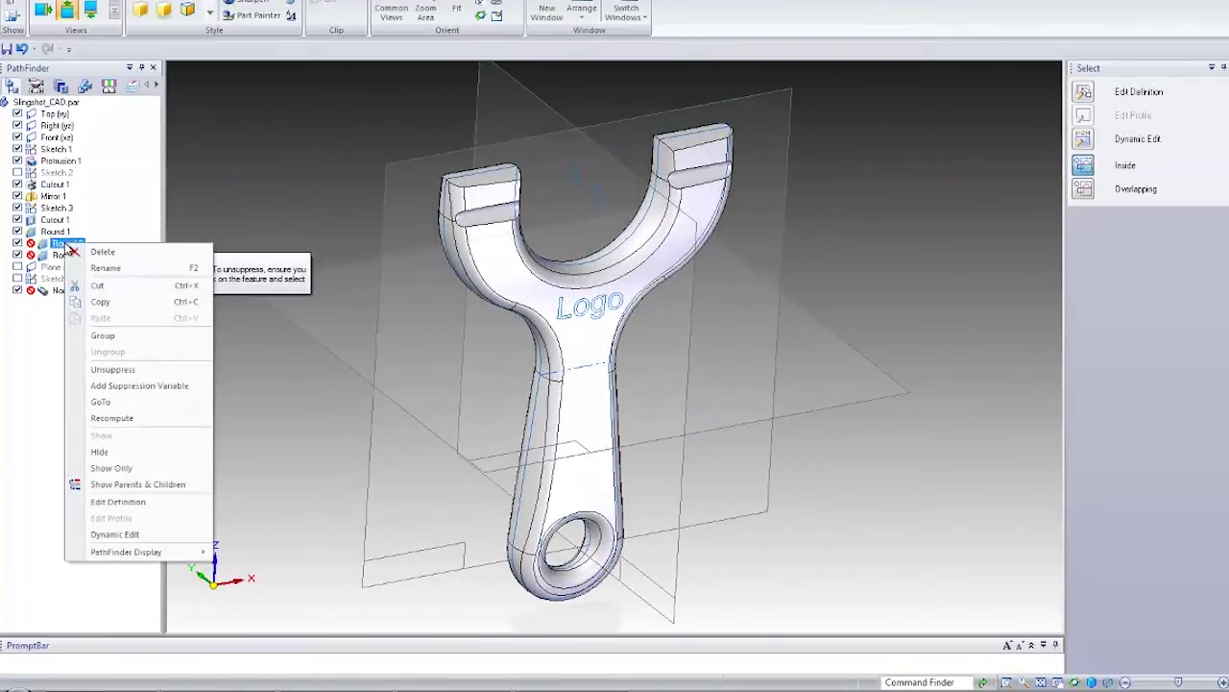
{"action": "left_click", "coordinate": [104, 373]}
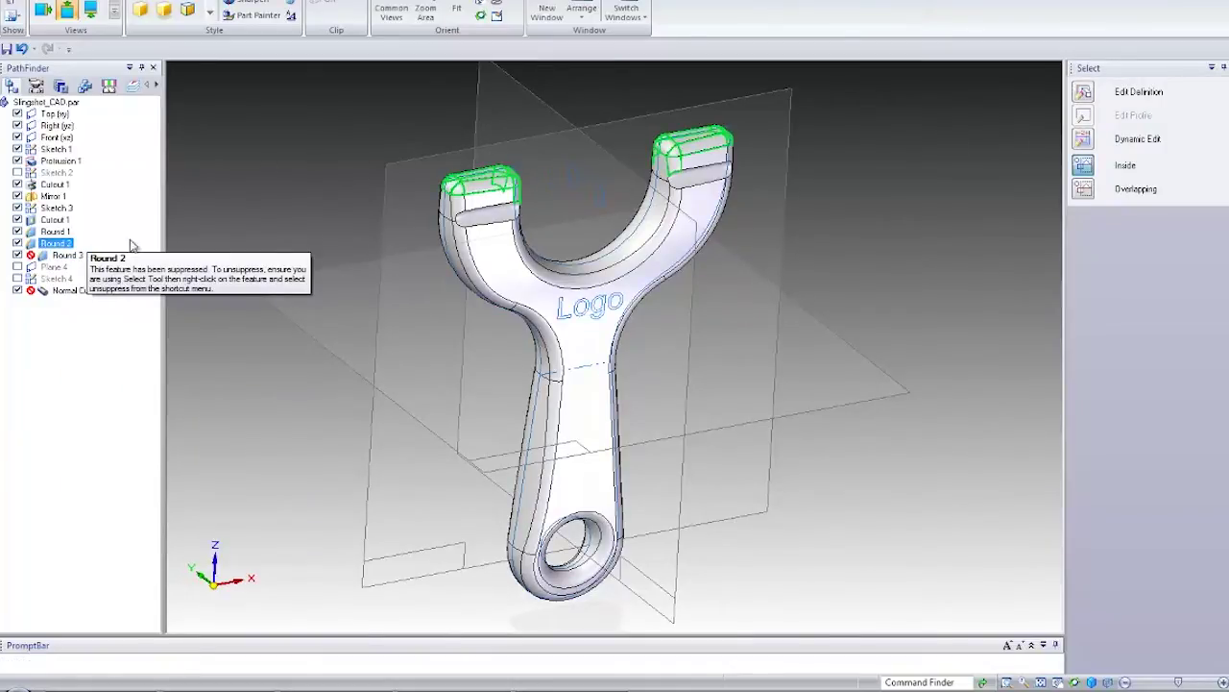
{"action": "right_click", "coordinate": [60, 256]}
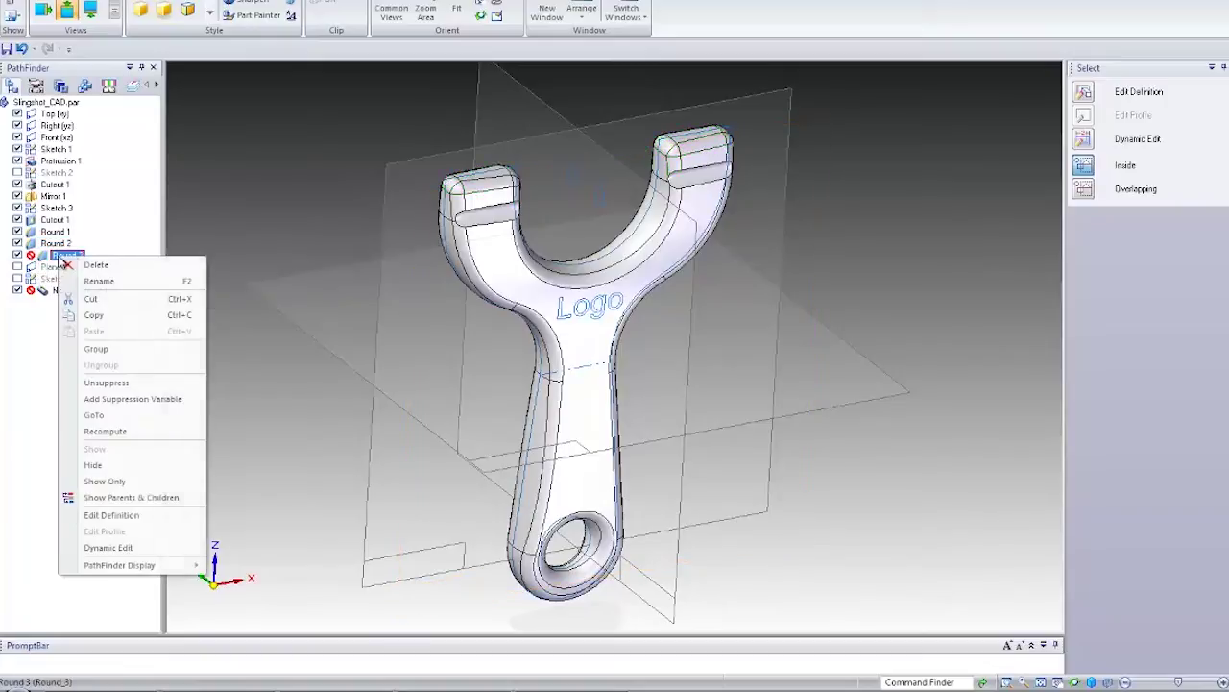
{"action": "left_click", "coordinate": [164, 383]}
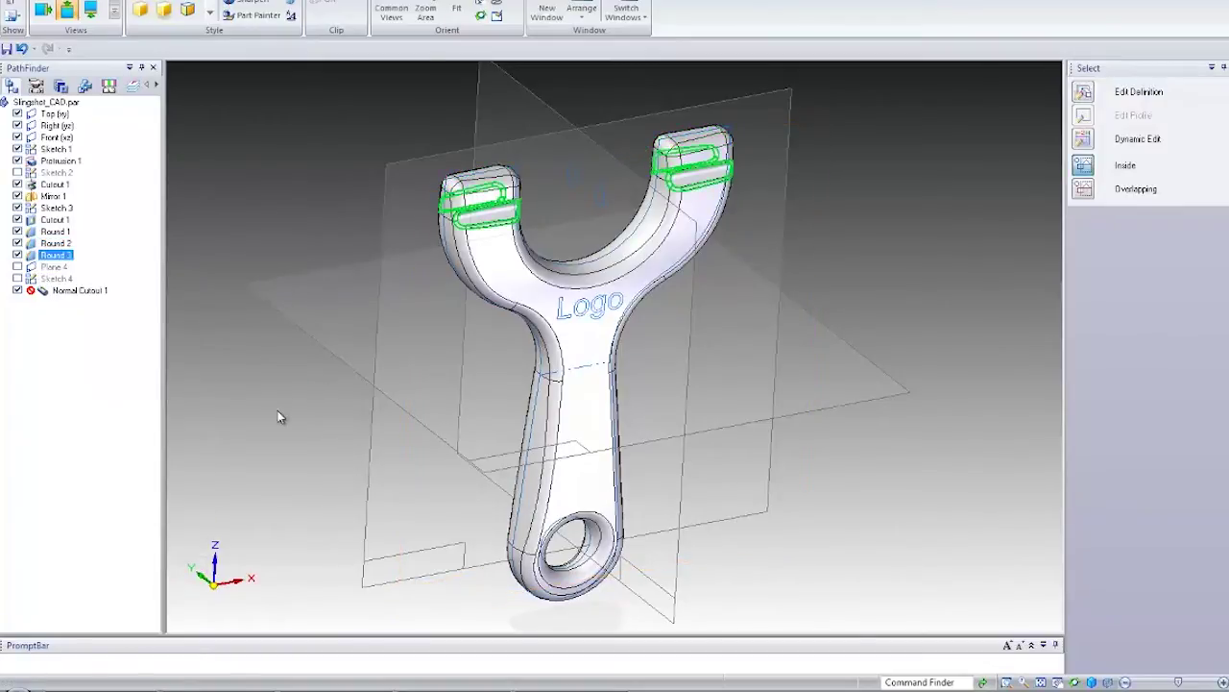
{"action": "middle_click_drag", "start_coordinate": [278, 411], "coordinate": [286, 243]}
{"action": "scroll", "coordinate": [289, 312], "scroll_direction": "up", "scroll_amount": 3}
{"action": "key", "text": "ctrl+f"}
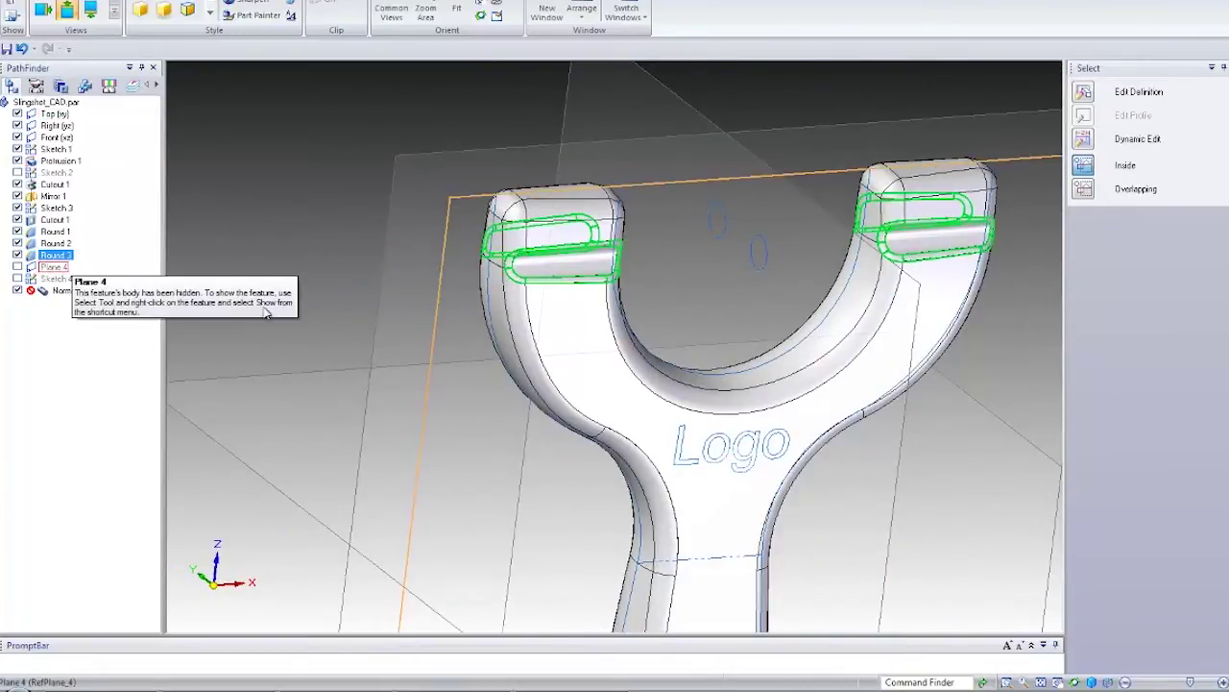
Show Plane 4, the reference plane offset in front of the slingshot, and view it from the side.
{"action": "middle_click_drag", "start_coordinate": [295, 320], "coordinate": [295, 176]}
{"action": "right_click", "coordinate": [53, 267]}
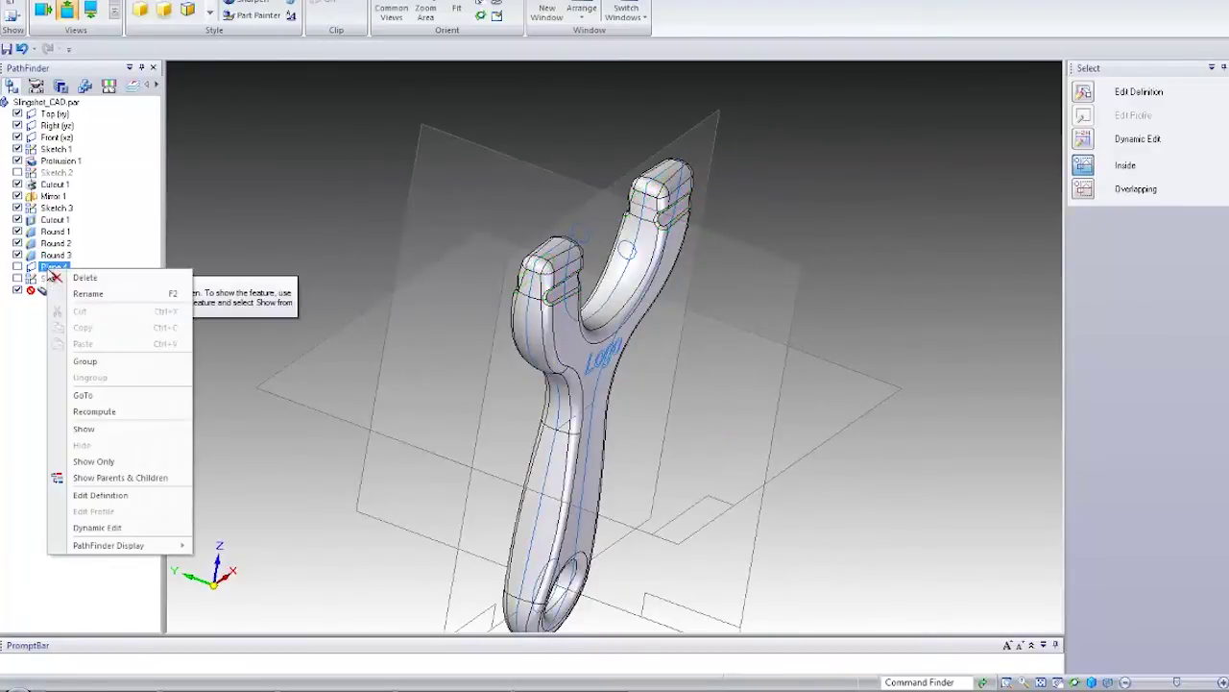
{"action": "left_click", "coordinate": [84, 428]}
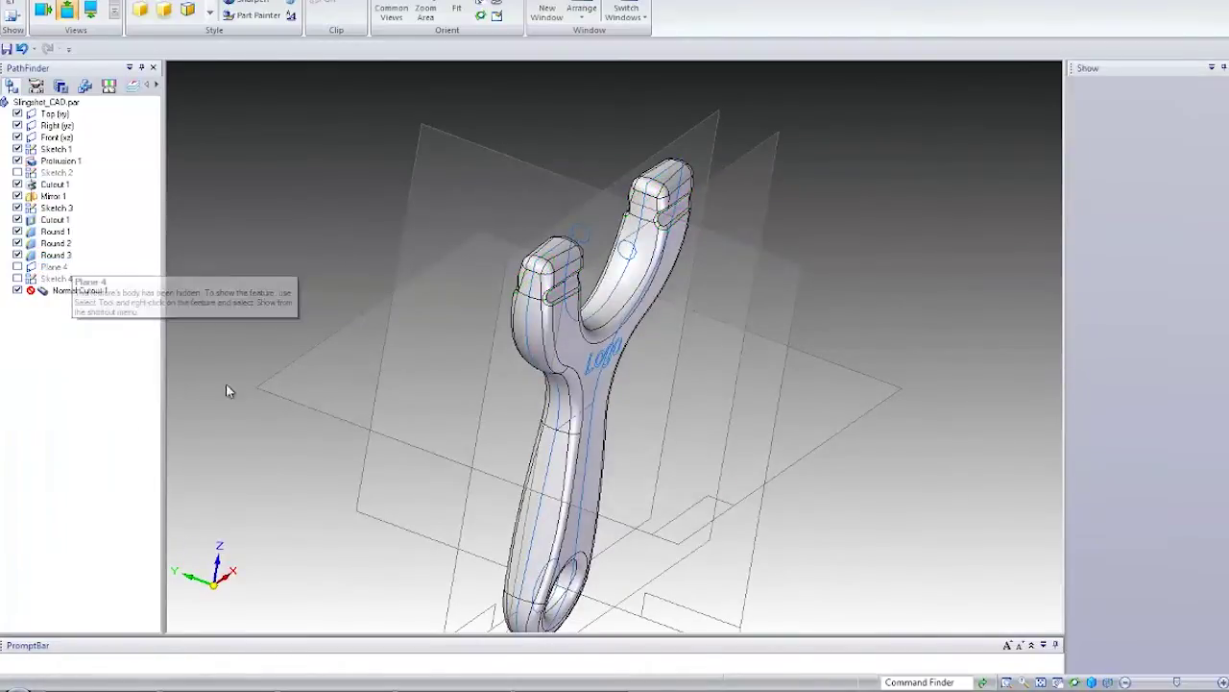
{"action": "middle_click_drag", "start_coordinate": [720, 197], "coordinate": [766, 195]}
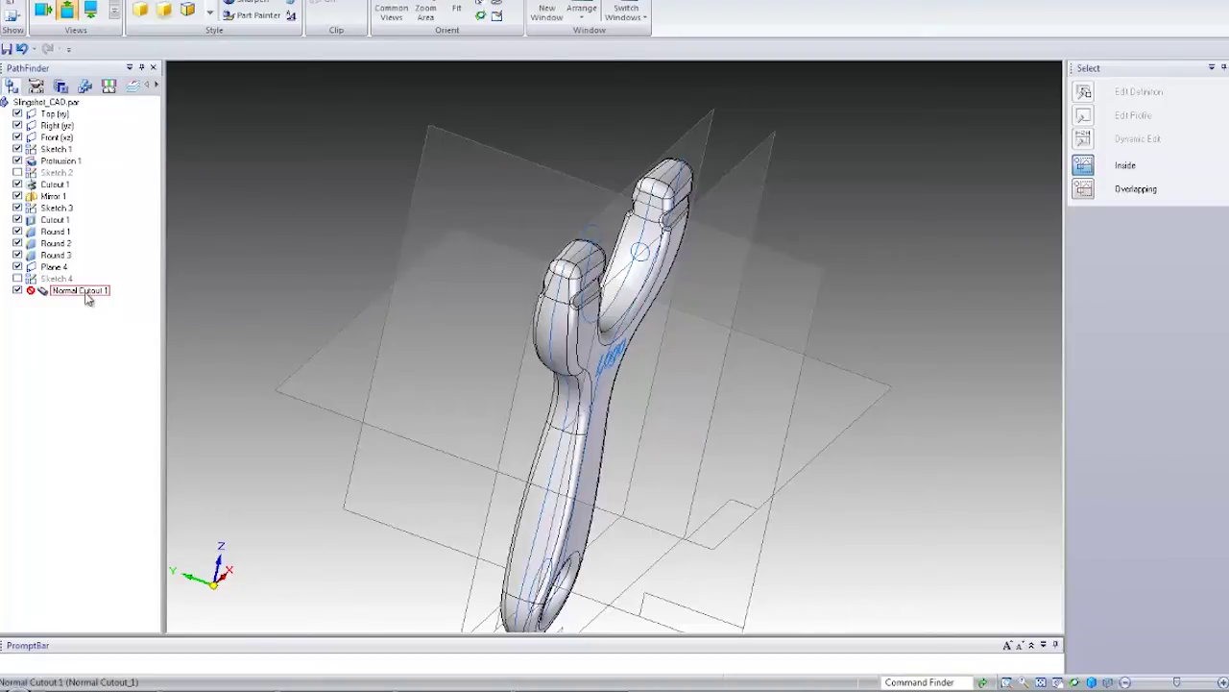
{"action": "middle_click_drag", "start_coordinate": [528, 133], "coordinate": [585, 358]}
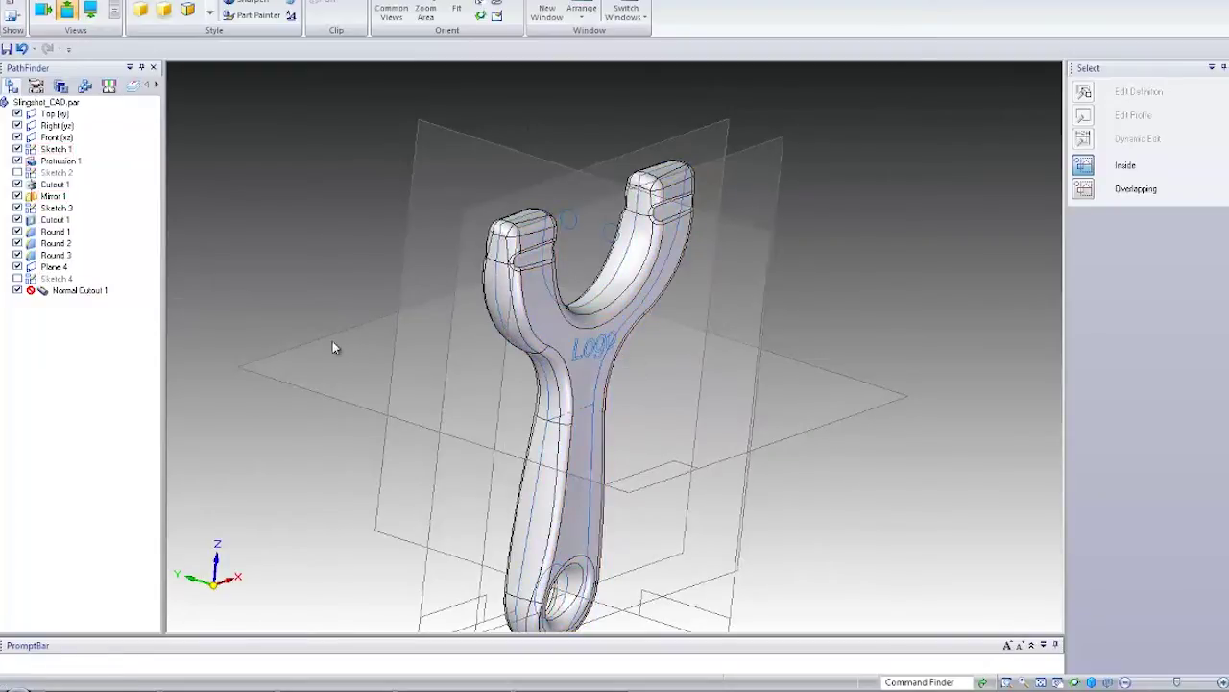
Show Sketch 4 and compare its logo text with the projected copy on the slingshot's face.
{"action": "right_click", "coordinate": [56, 279]}
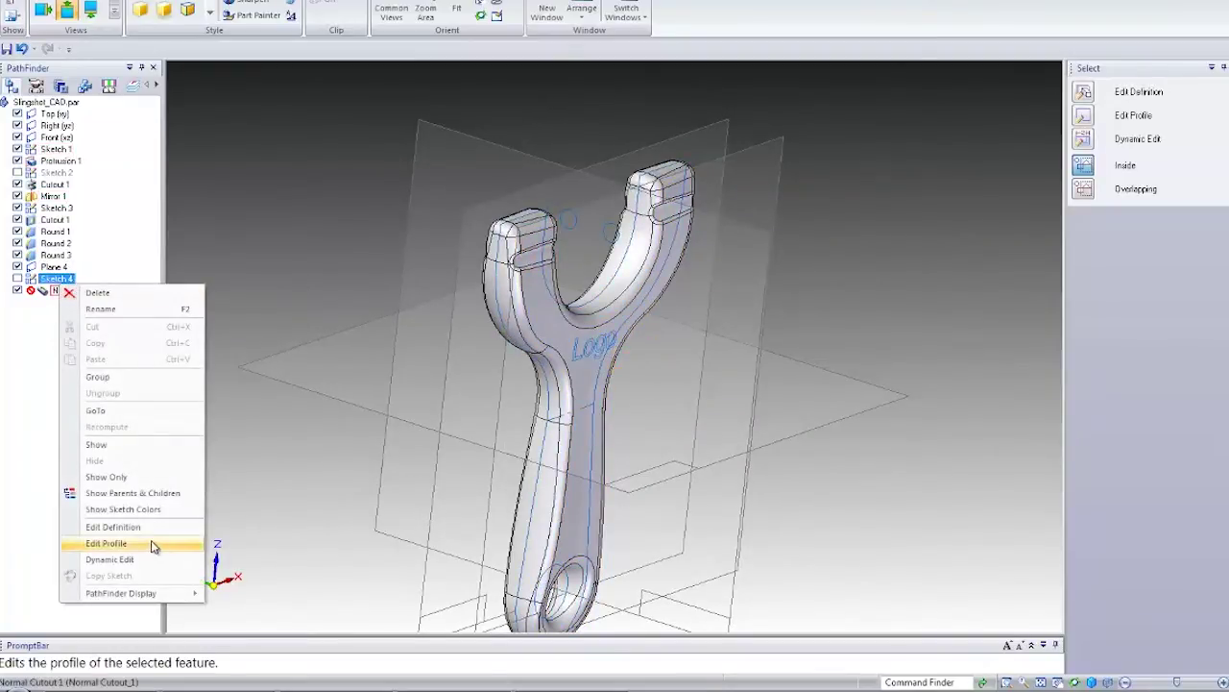
{"action": "left_click", "coordinate": [137, 448]}
{"action": "middle_click_drag", "start_coordinate": [951, 358], "coordinate": [809, 398]}
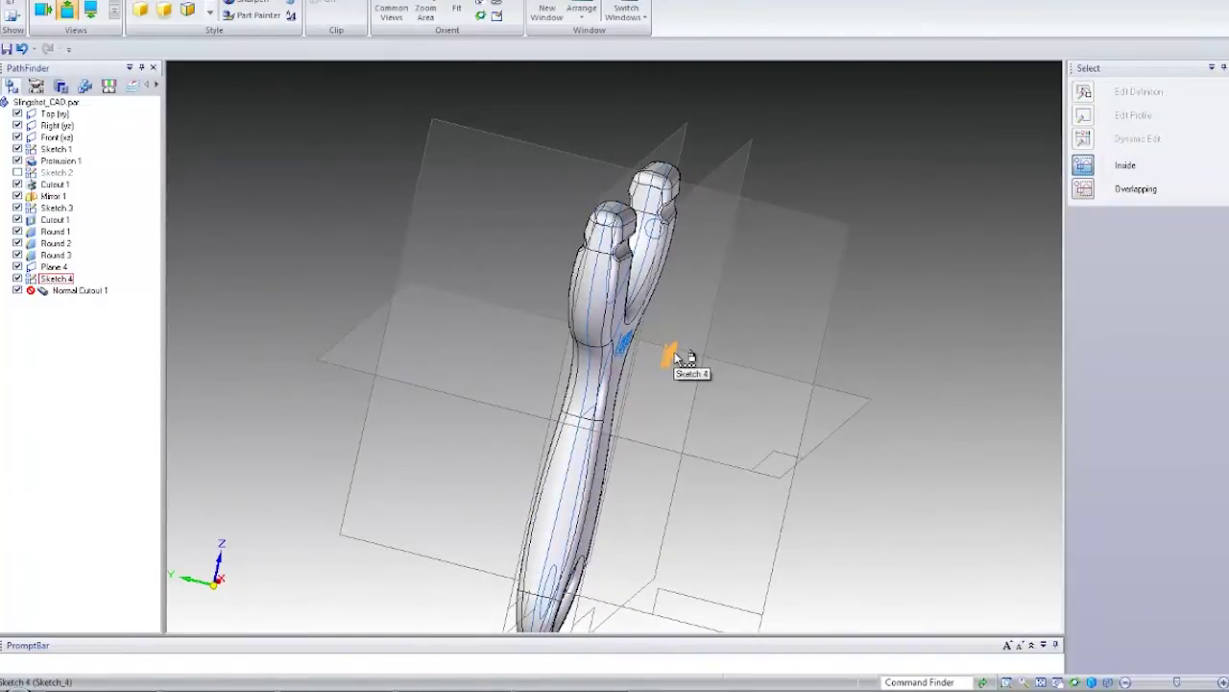
{"action": "scroll", "coordinate": [754, 159], "scroll_direction": "up", "scroll_amount": 3}
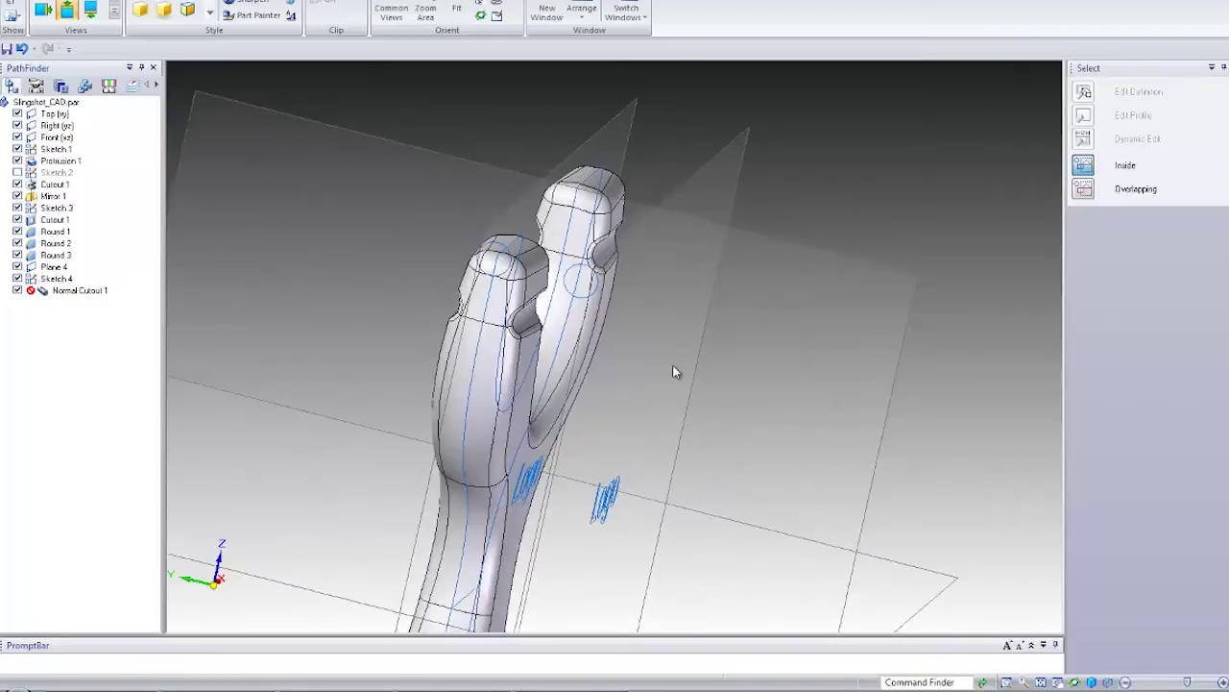
{"action": "middle_click_drag", "start_coordinate": [675, 373], "coordinate": [726, 464]}
{"action": "middle_click_drag", "start_coordinate": [794, 491], "coordinate": [755, 461]}
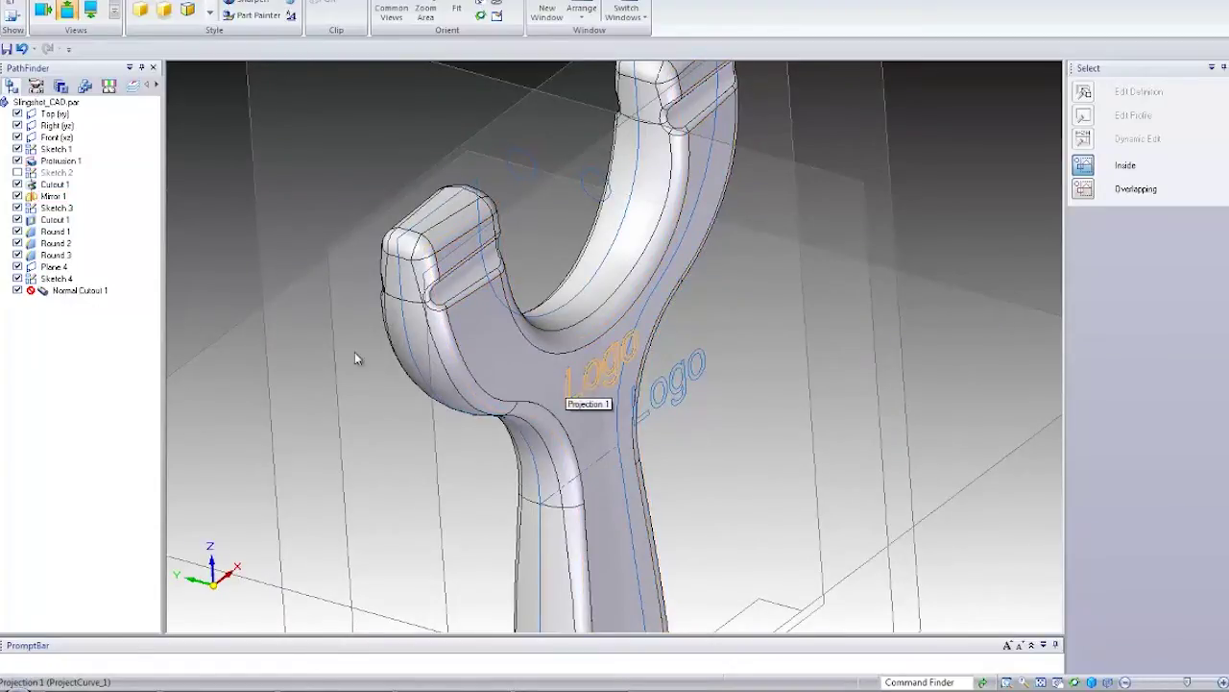
Unsuppress Normal Cutout 1 to engrave the logo text into the face, and inspect the finished part.
{"action": "right_click", "coordinate": [75, 289]}
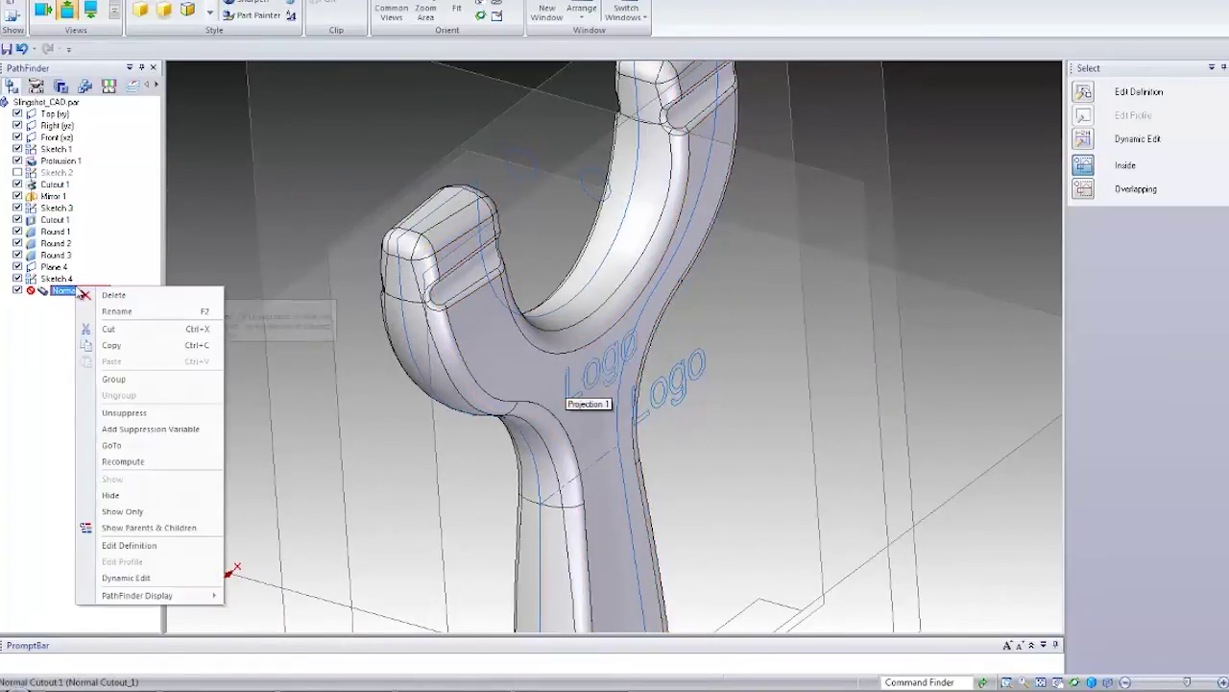
{"action": "left_click", "coordinate": [154, 413]}
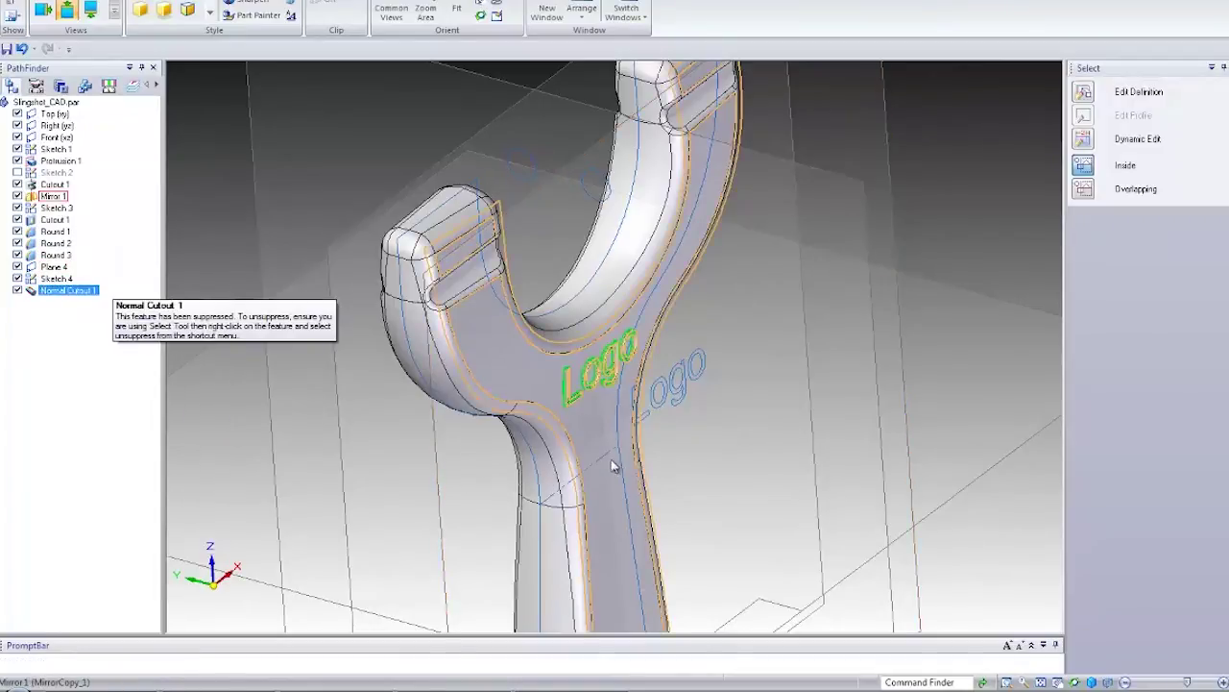
{"action": "mouse_move", "coordinate": [612, 446]}
{"action": "middle_mouse_down"}
{"action": "mouse_move", "coordinate": [599, 381]}
{"action": "mouse_move", "coordinate": [603, 437]}
{"action": "middle_mouse_up"}
{"action": "scroll", "coordinate": [604, 438], "scroll_direction": "up", "scroll_amount": 3}
{"action": "scroll", "coordinate": [604, 438], "scroll_direction": "down", "scroll_amount": 4}
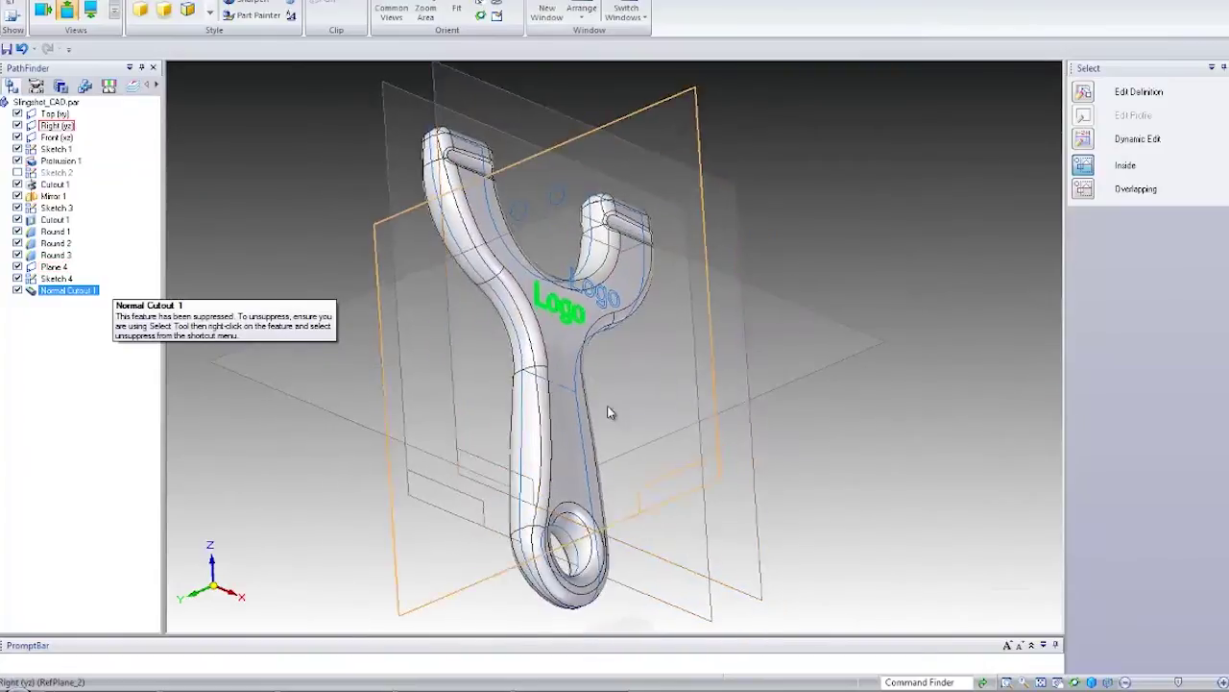
{"action": "middle_click_drag", "start_coordinate": [618, 358], "coordinate": [608, 407]}
{"action": "middle_click_drag", "start_coordinate": [940, 305], "coordinate": [872, 335]}
{"action": "left_click", "coordinate": [949, 283]}
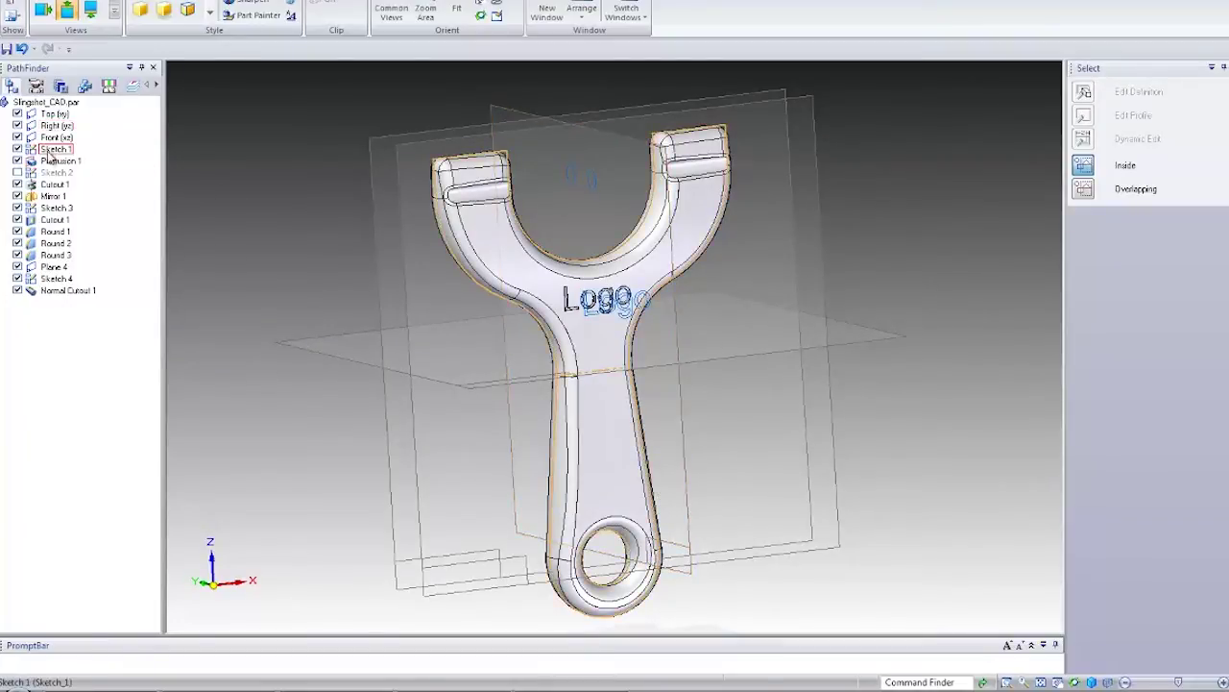
Start Dynamic Edit on Sketch 1 to display its dimensions on the finished slingshot.
{"action": "right_click", "coordinate": [46, 150]}
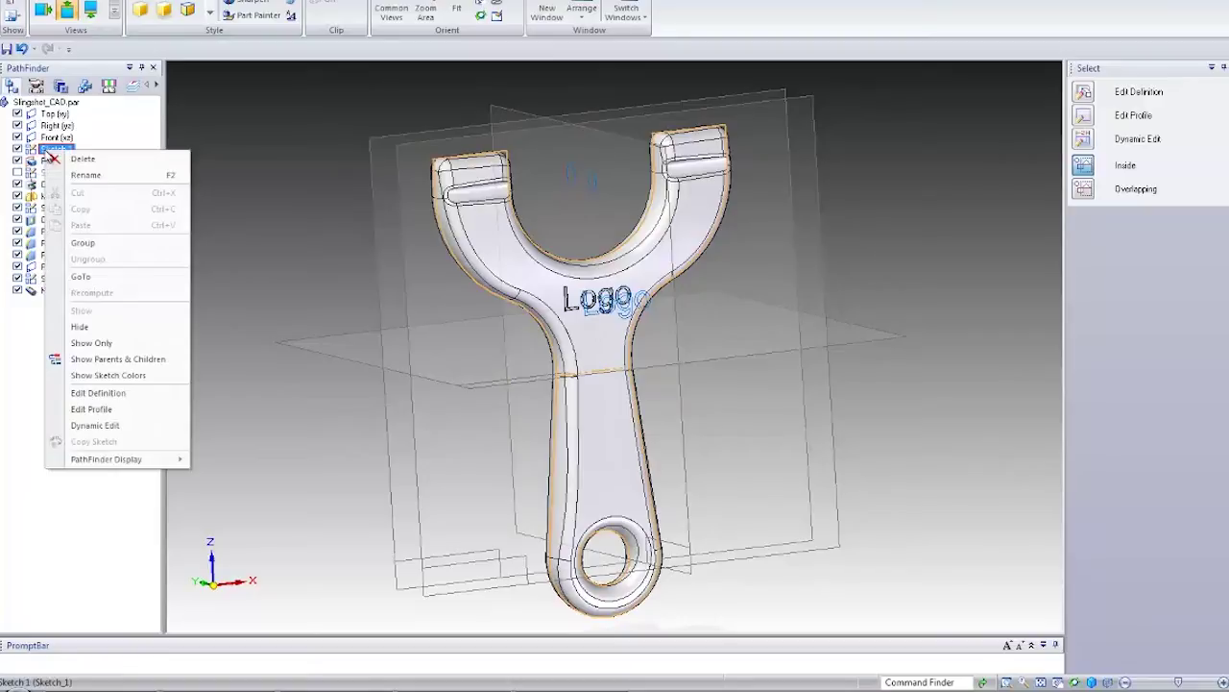
{"action": "left_click", "coordinate": [137, 425]}
{"action": "mouse_move", "coordinate": [945, 486]}
{"action": "middle_mouse_down", "text": "shift"}
{"action": "mouse_move", "coordinate": [976, 485]}
{"action": "mouse_move", "coordinate": [926, 460]}
{"action": "middle_mouse_up", "text": "shift"}
{"action": "scroll", "coordinate": [959, 467], "scroll_direction": "down", "scroll_amount": 1}
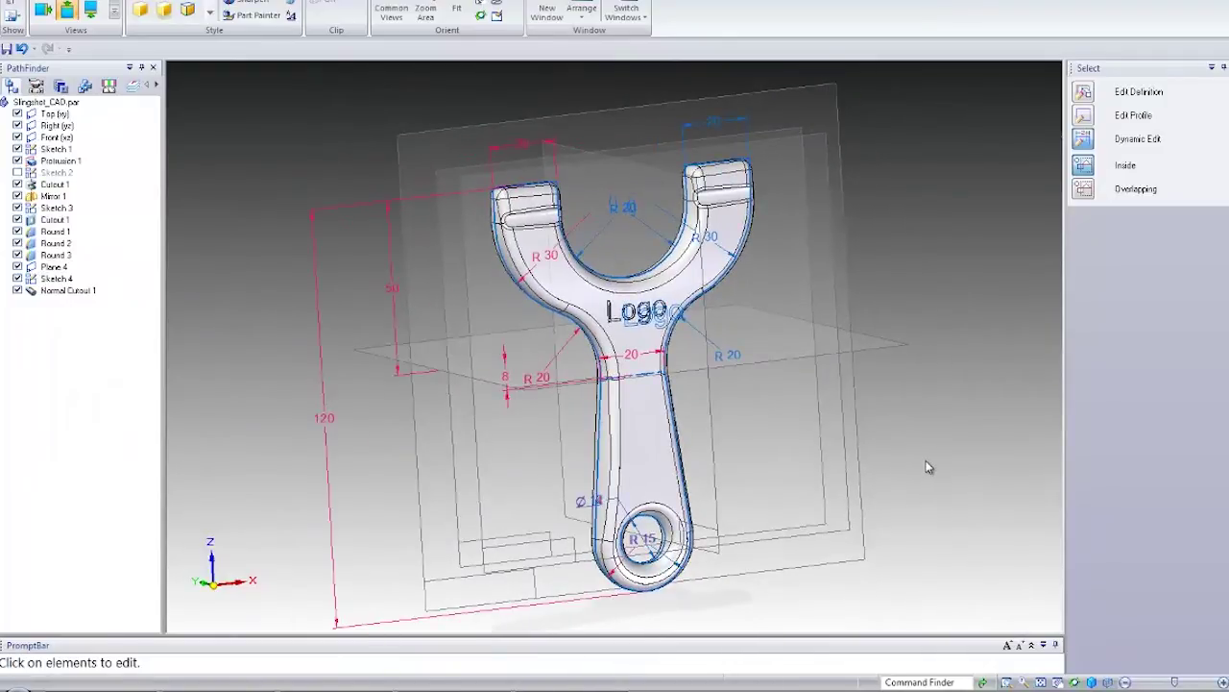
Set the slingshot's overall height dimension to 130 mm and view the updated part from the front.
{"action": "left_click", "coordinate": [327, 404]}
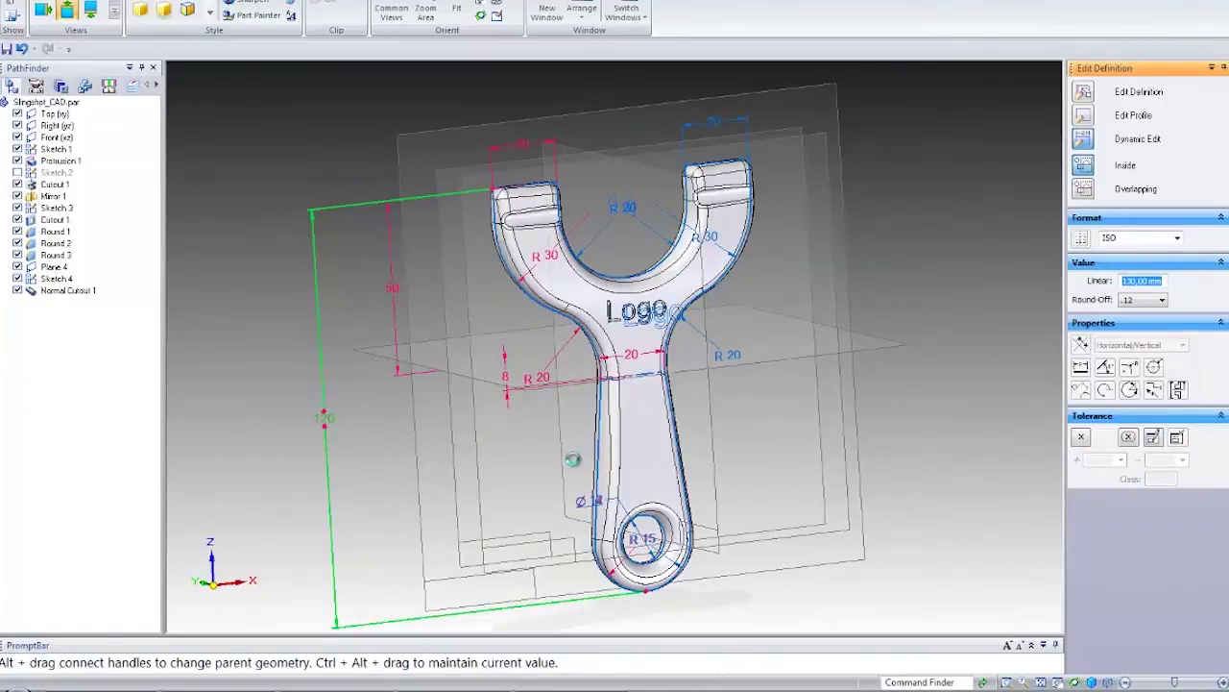
{"action": "key", "text": "Return"}
{"action": "middle_click_drag", "start_coordinate": [574, 490], "coordinate": [530, 421]}
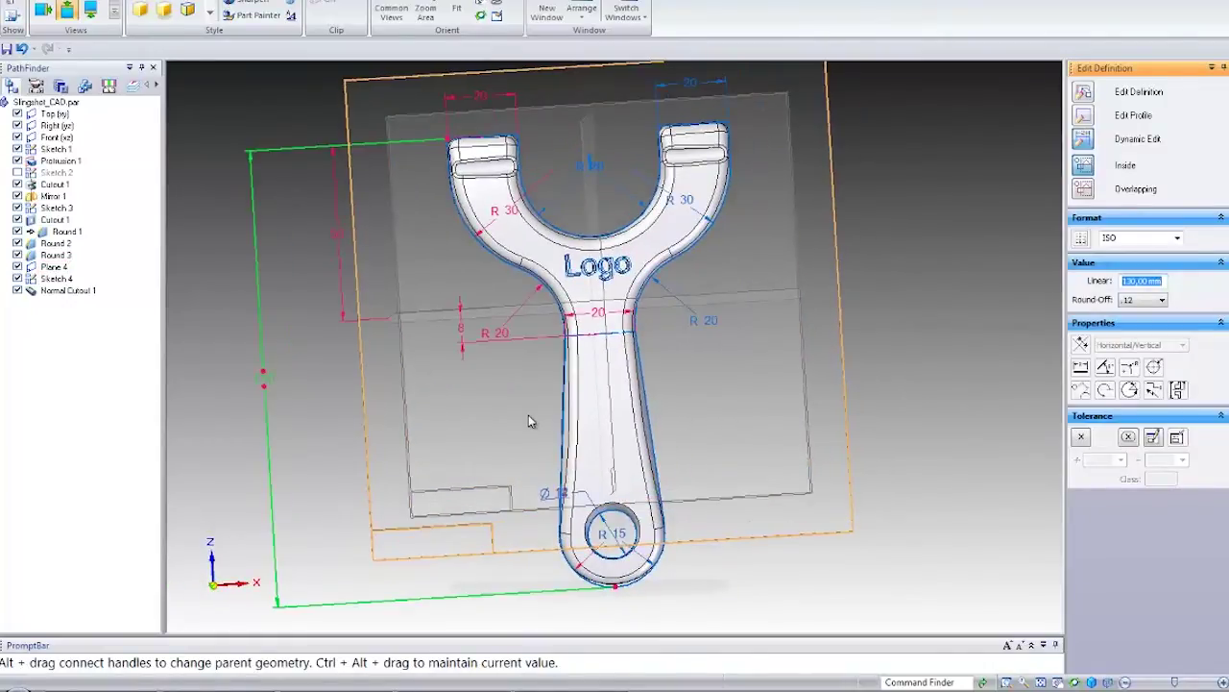
Set the overall height dimension back to 120 mm.
{"action": "type", "text": "120"}
{"action": "key", "text": "Return"}
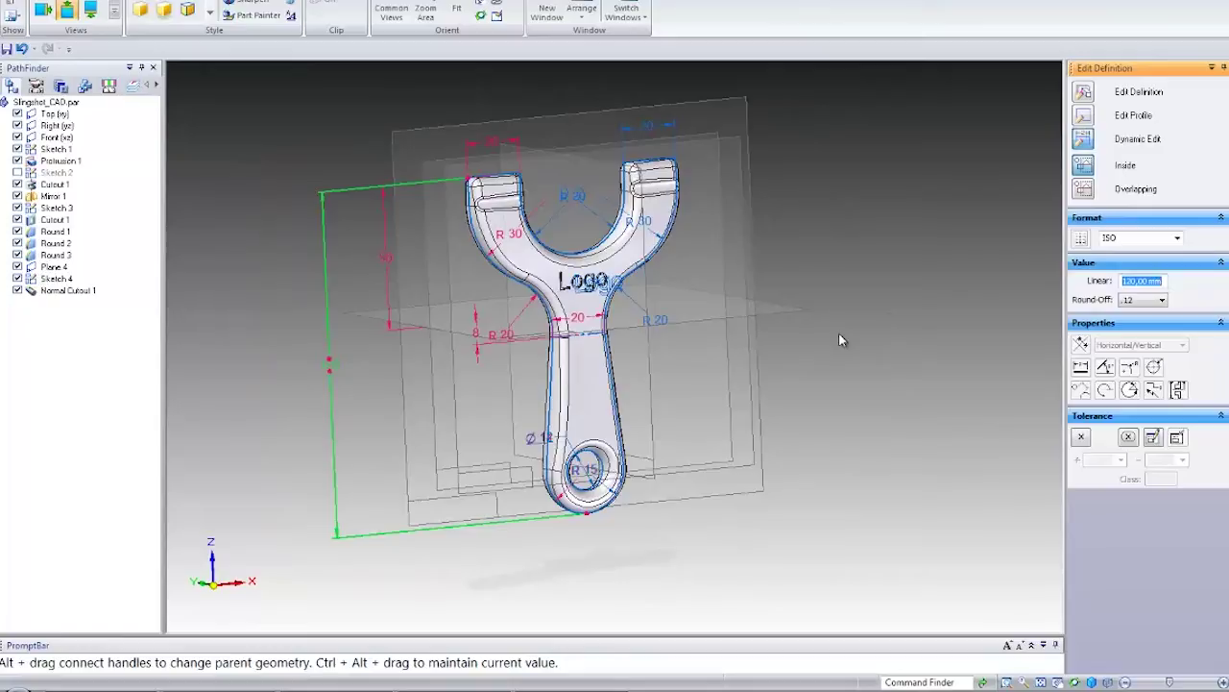
{"action": "left_click", "coordinate": [864, 343]}
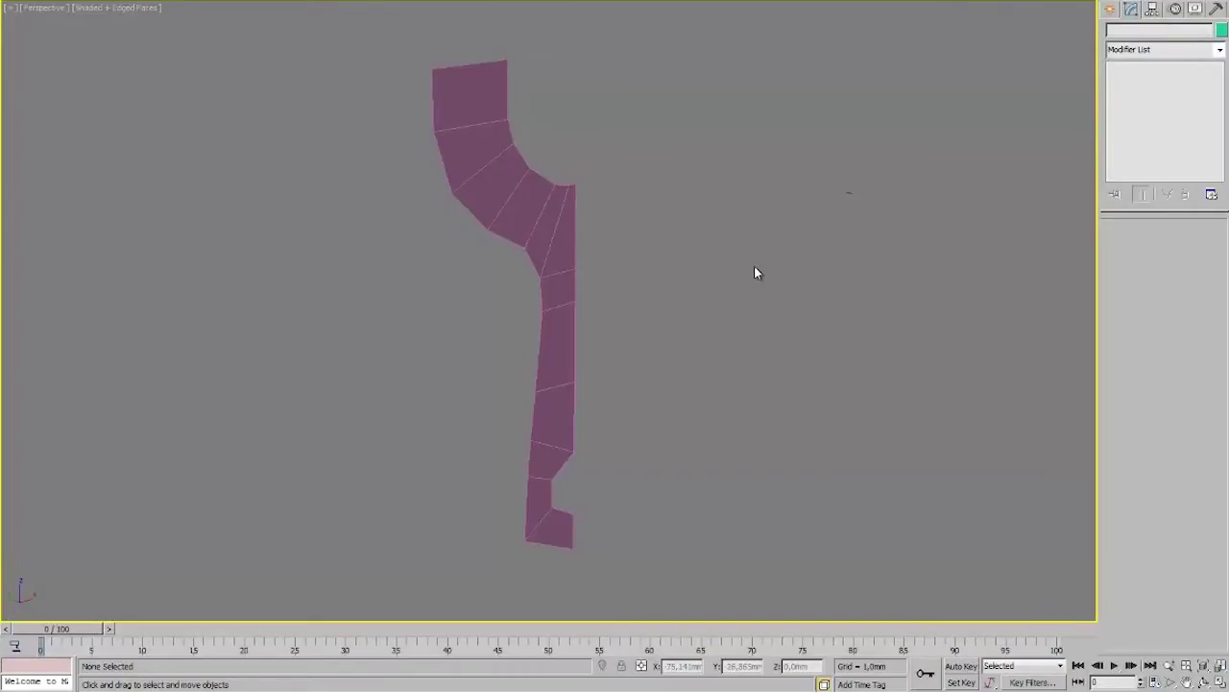
Select the flat half-slingshot plane and enter edge editing on its Editable Poly base.
{"action": "middle_click_drag", "start_coordinate": [735, 275], "coordinate": [640, 287]}
{"action": "left_click", "coordinate": [537, 263]}
{"action": "middle_click_drag", "start_coordinate": [631, 371], "coordinate": [594, 367], "text": "alt"}
{"action": "middle_click_drag", "start_coordinate": [655, 343], "coordinate": [717, 360]}
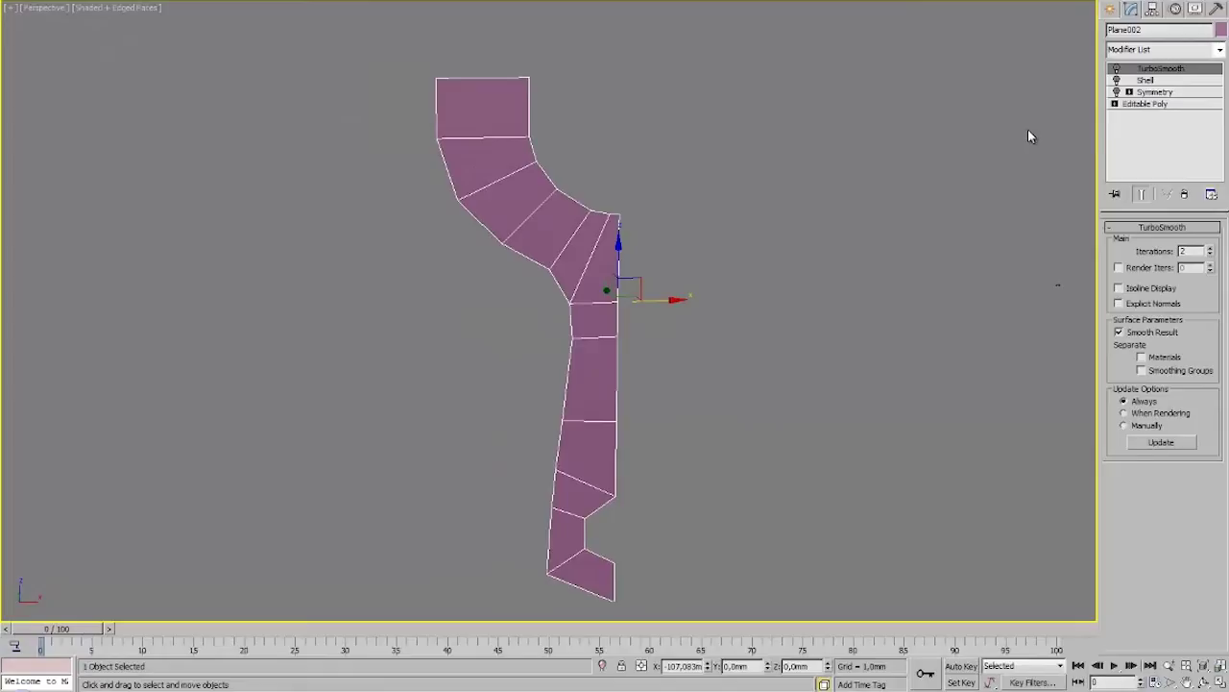
{"action": "left_click", "coordinate": [1148, 105]}
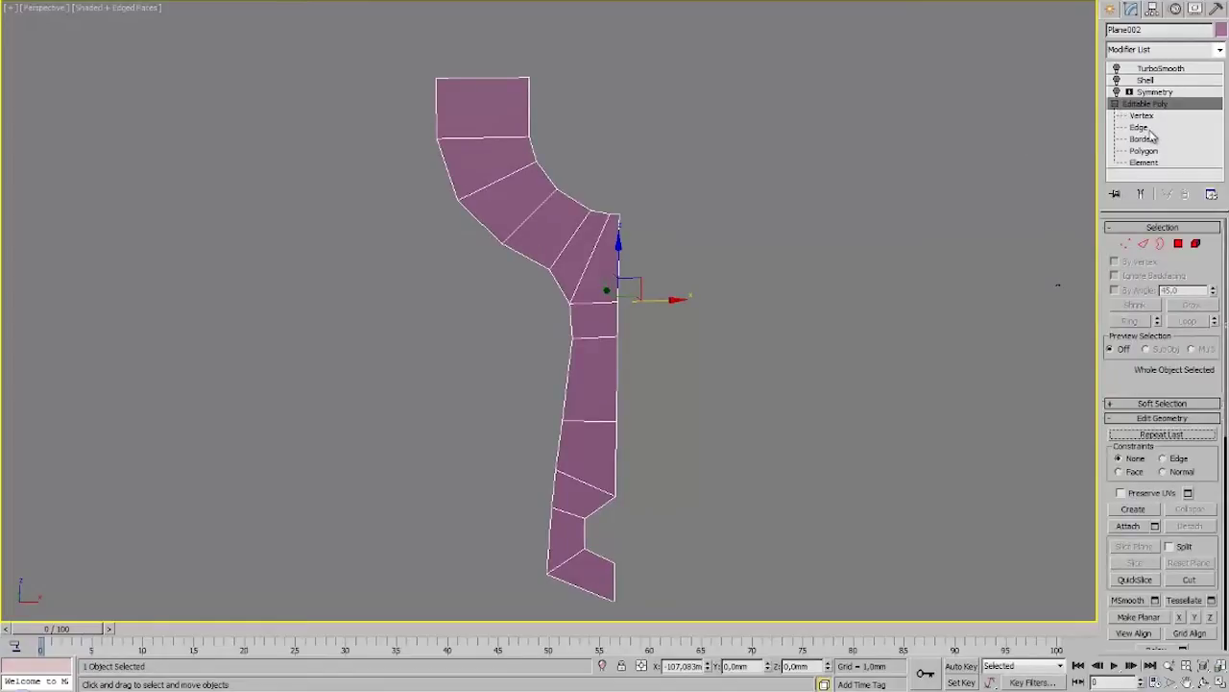
{"action": "left_click", "coordinate": [1141, 127]}
{"action": "middle_click_drag", "start_coordinate": [730, 176], "coordinate": [788, 255]}
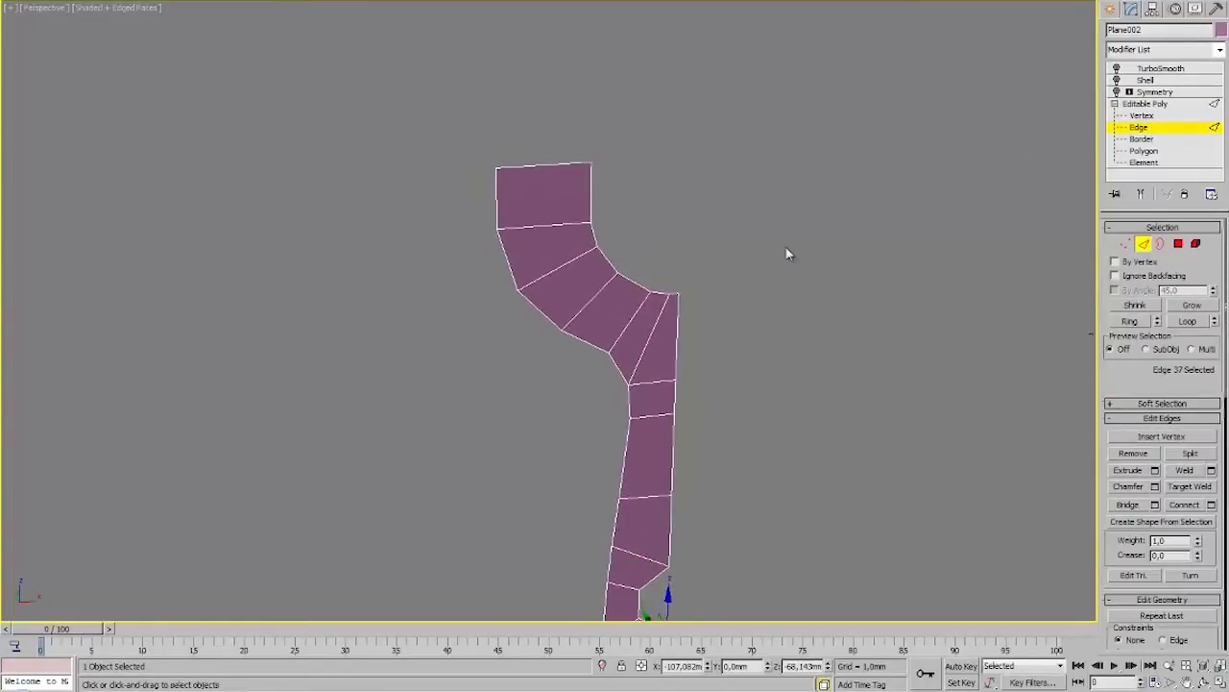
Try extending the arm's top edge upward and the new side edge outward as additional polygons.
{"action": "left_click", "coordinate": [563, 163]}
{"action": "middle_click_drag", "start_coordinate": [564, 164], "coordinate": [565, 179]}
{"action": "left_click_drag", "start_coordinate": [548, 131], "coordinate": [548, 76], "text": "shift"}
{"action": "left_click", "coordinate": [501, 158]}
{"action": "left_click_drag", "start_coordinate": [551, 153], "coordinate": [488, 157], "text": "shift"}
{"action": "key", "text": "ctrl+z"}
{"action": "key", "text": "ctrl+z"}
{"action": "key", "text": "ctrl+z"}
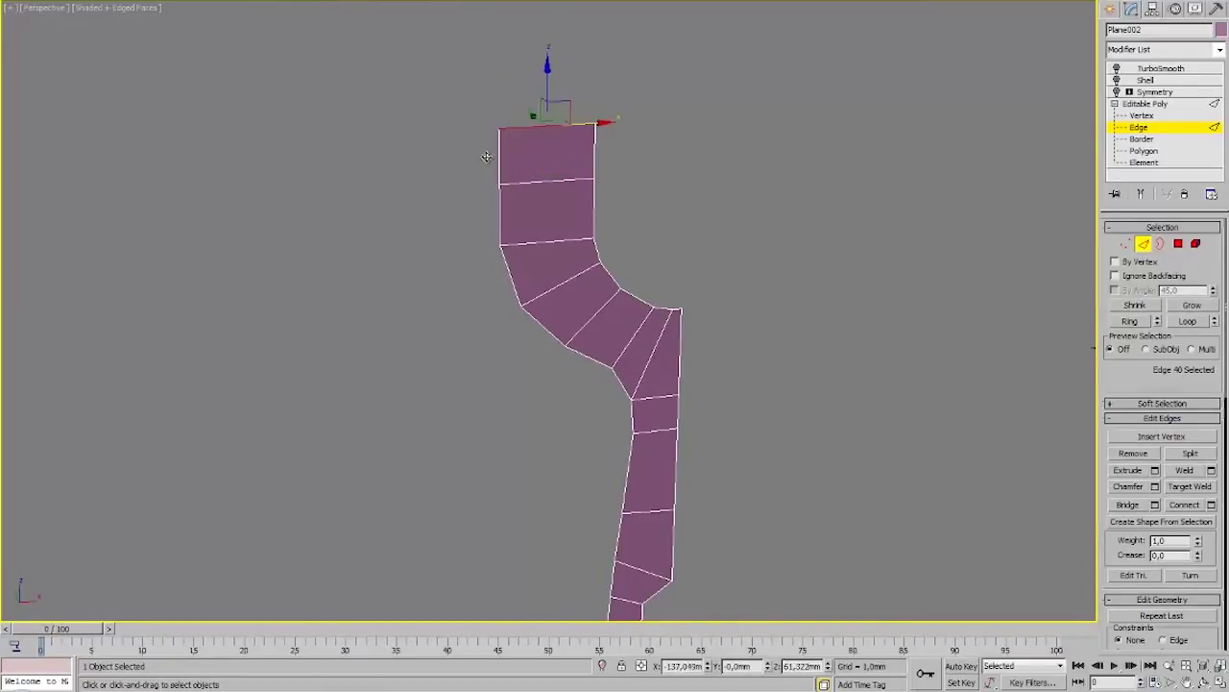
Leave edge editing and enable the Symmetry modifier to mirror the half-slingshot across X.
{"action": "middle_click_drag", "start_coordinate": [436, 216], "coordinate": [397, 141]}
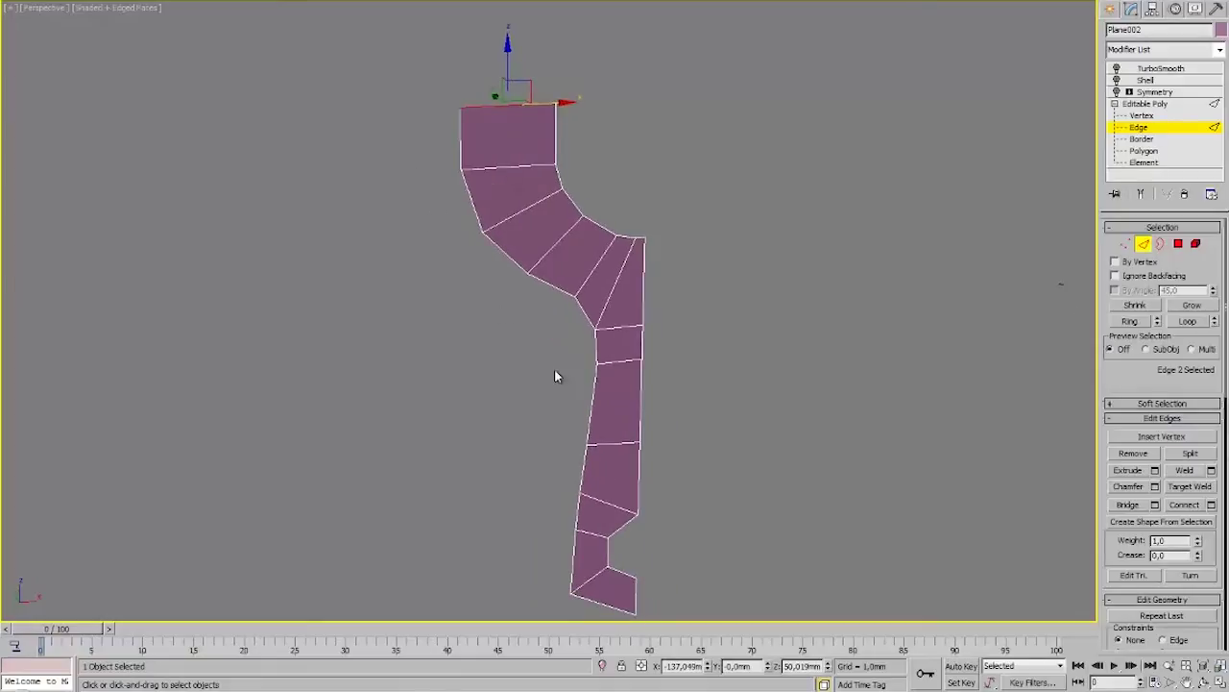
{"action": "middle_click_drag", "start_coordinate": [552, 377], "coordinate": [528, 352]}
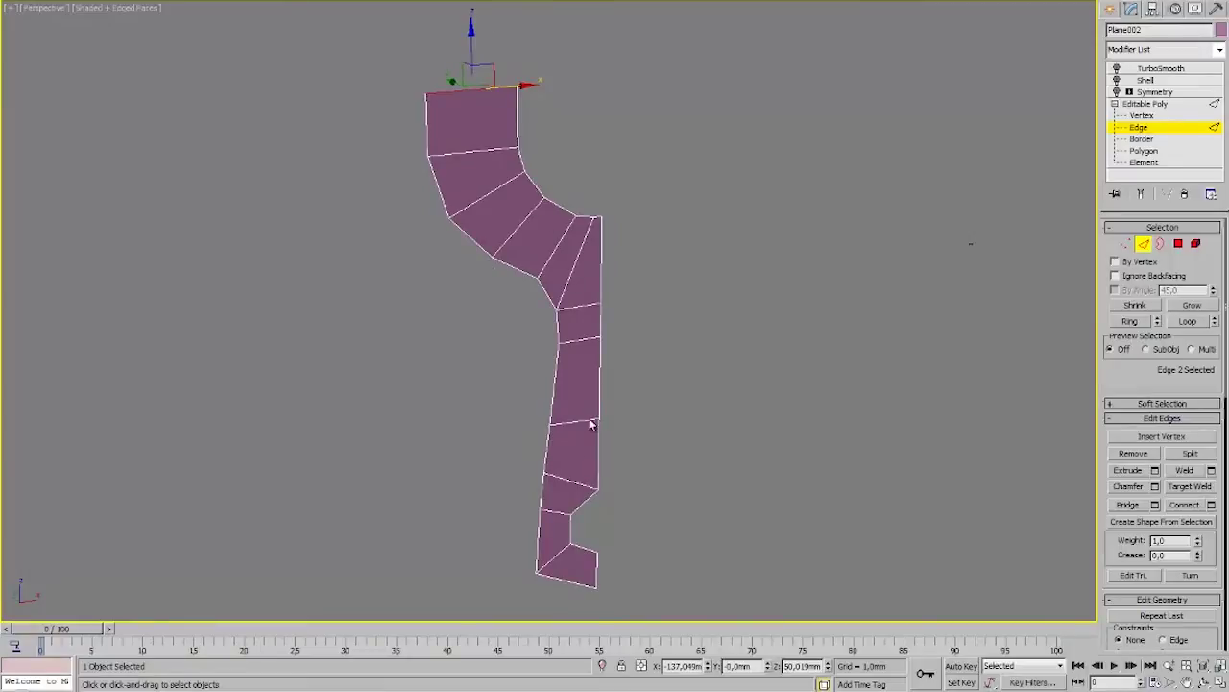
{"action": "left_click", "coordinate": [1156, 116]}
{"action": "left_click", "coordinate": [1148, 104]}
{"action": "left_click", "coordinate": [1143, 93]}
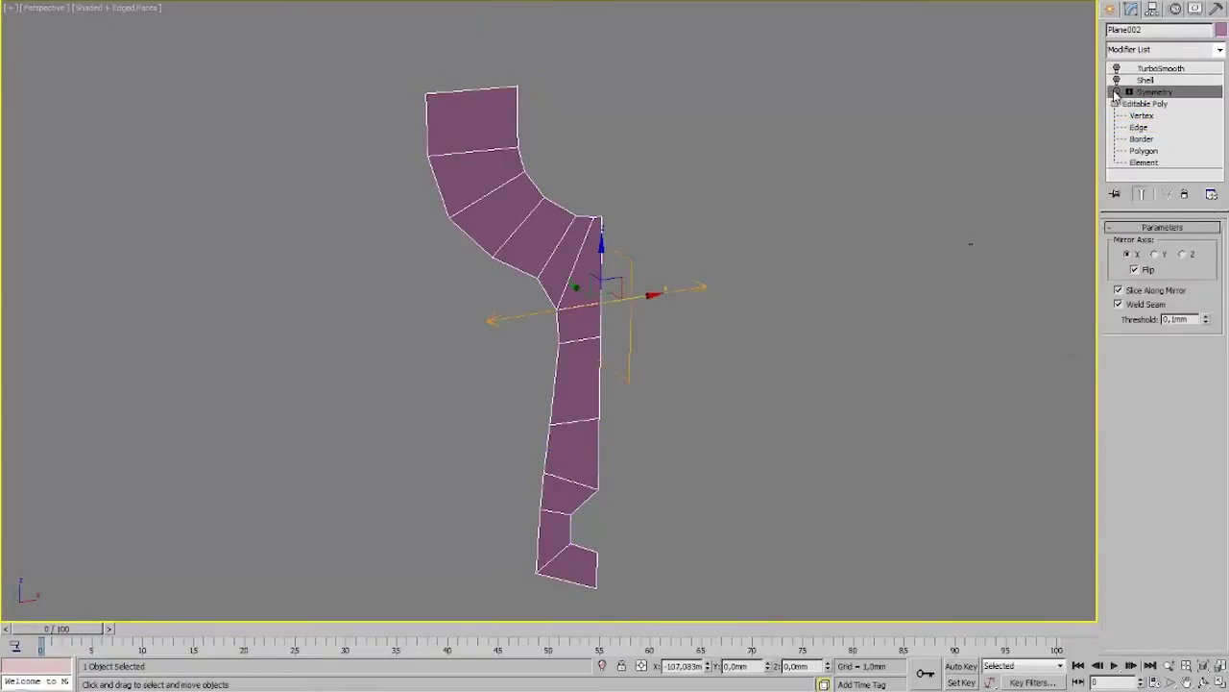
{"action": "left_click", "coordinate": [1116, 92]}
{"action": "middle_click_drag", "start_coordinate": [876, 280], "coordinate": [1048, 225], "text": "alt"}
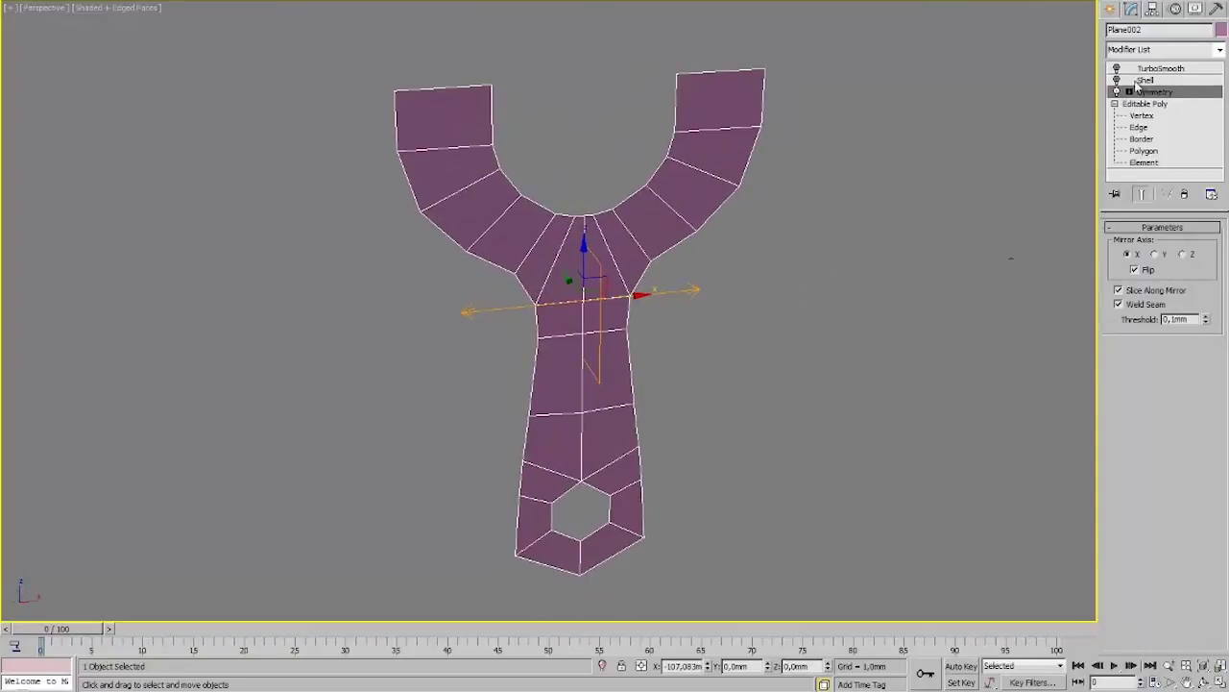
Enable the Shell modifier to give the mirrored slingshot thickness, toggling it off and on to compare.
{"action": "middle_click_drag", "start_coordinate": [1031, 139], "coordinate": [822, 255], "text": "alt"}
{"action": "left_click", "coordinate": [1159, 81]}
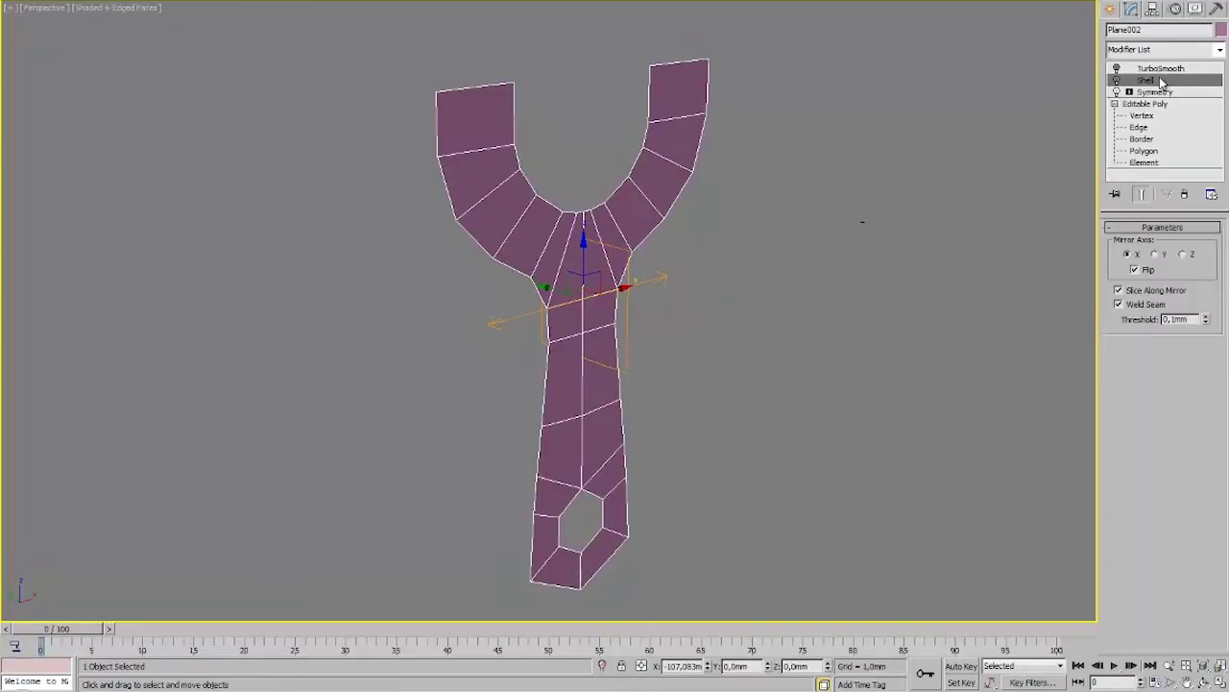
{"action": "left_click", "coordinate": [1117, 80]}
{"action": "middle_click_drag", "start_coordinate": [863, 248], "coordinate": [938, 250], "text": "alt"}
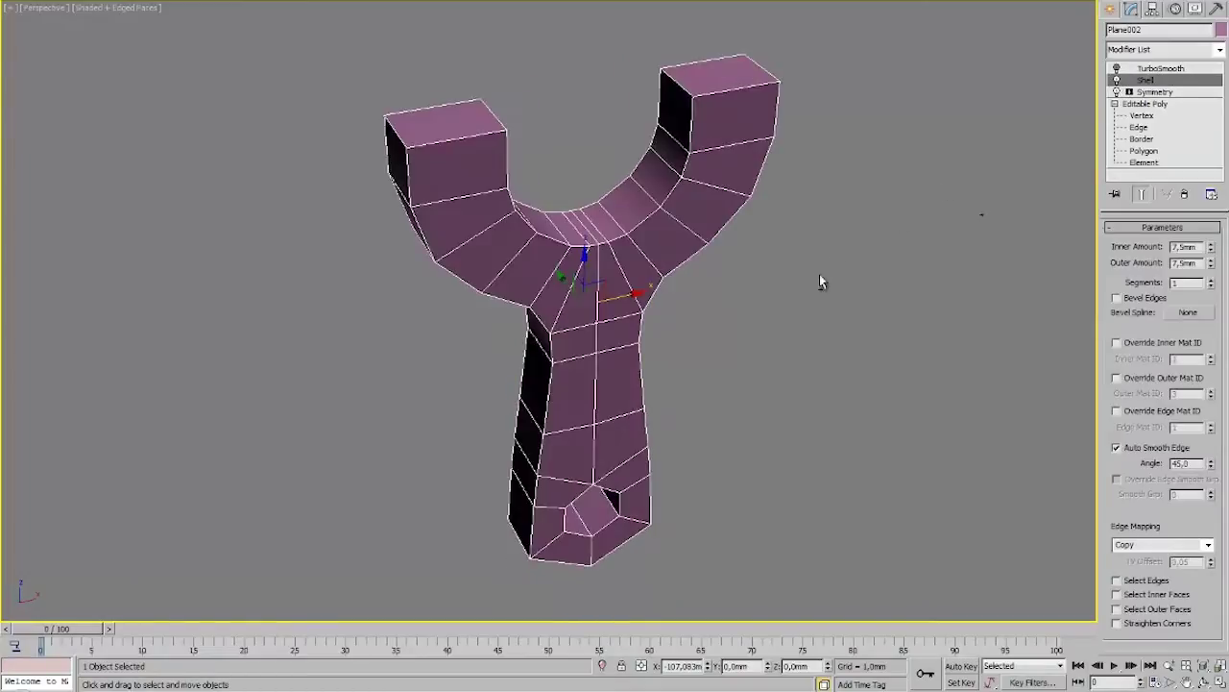
{"action": "middle_click_drag", "start_coordinate": [744, 228], "coordinate": [796, 316], "text": "alt"}
{"action": "left_click", "coordinate": [1116, 80]}
{"action": "left_click", "coordinate": [1116, 80]}
{"action": "middle_click_drag", "start_coordinate": [799, 274], "coordinate": [835, 292], "text": "alt"}
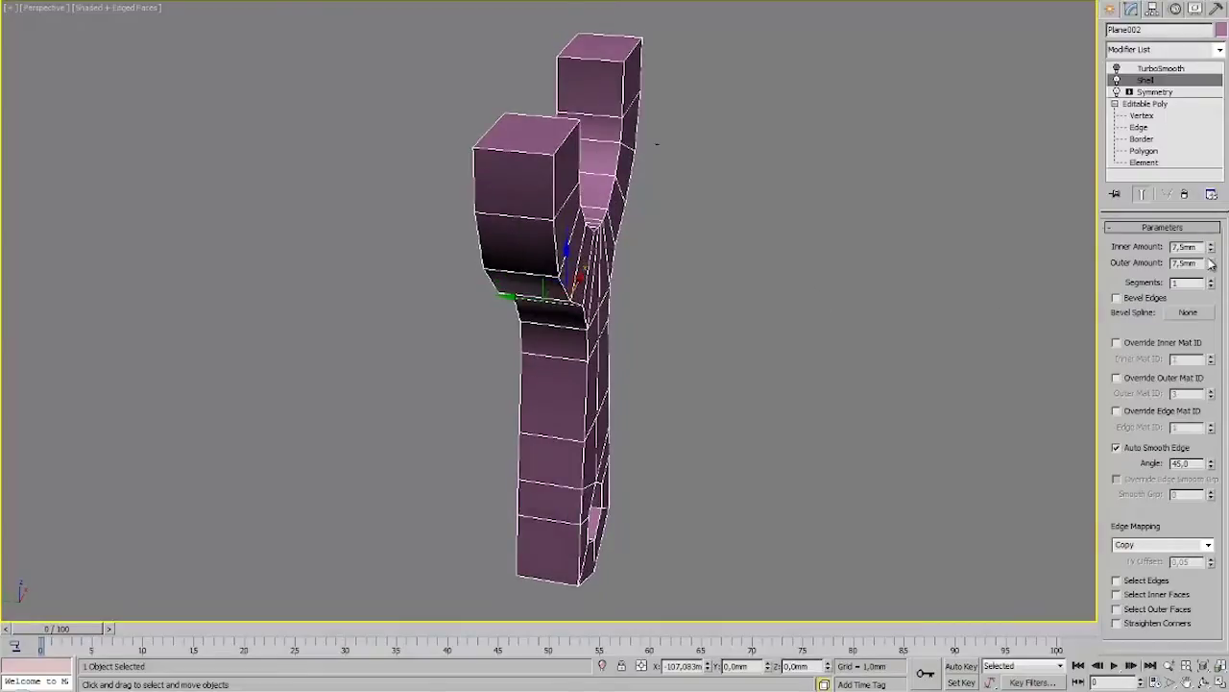
Try different outer and inner amounts for the Shell modifier's thickness.
{"action": "left_click_drag", "start_coordinate": [1213, 262], "coordinate": [1212, 261]}
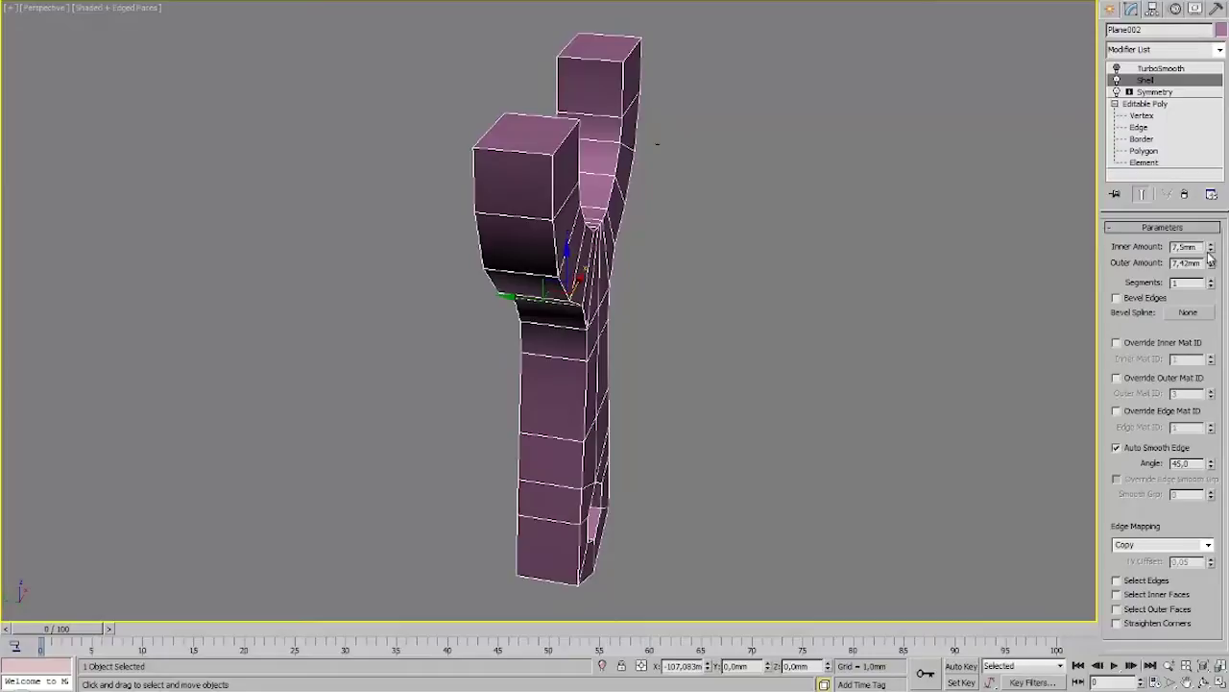
{"action": "left_click_drag", "start_coordinate": [1211, 247], "coordinate": [1182, 182]}
{"action": "middle_click_drag", "start_coordinate": [842, 265], "coordinate": [797, 274], "text": "alt"}
Enable TurboSmooth on the shelled slingshot, lower its iterations to 0 for comparison, and set them back to 2.
{"action": "left_click", "coordinate": [1146, 69]}
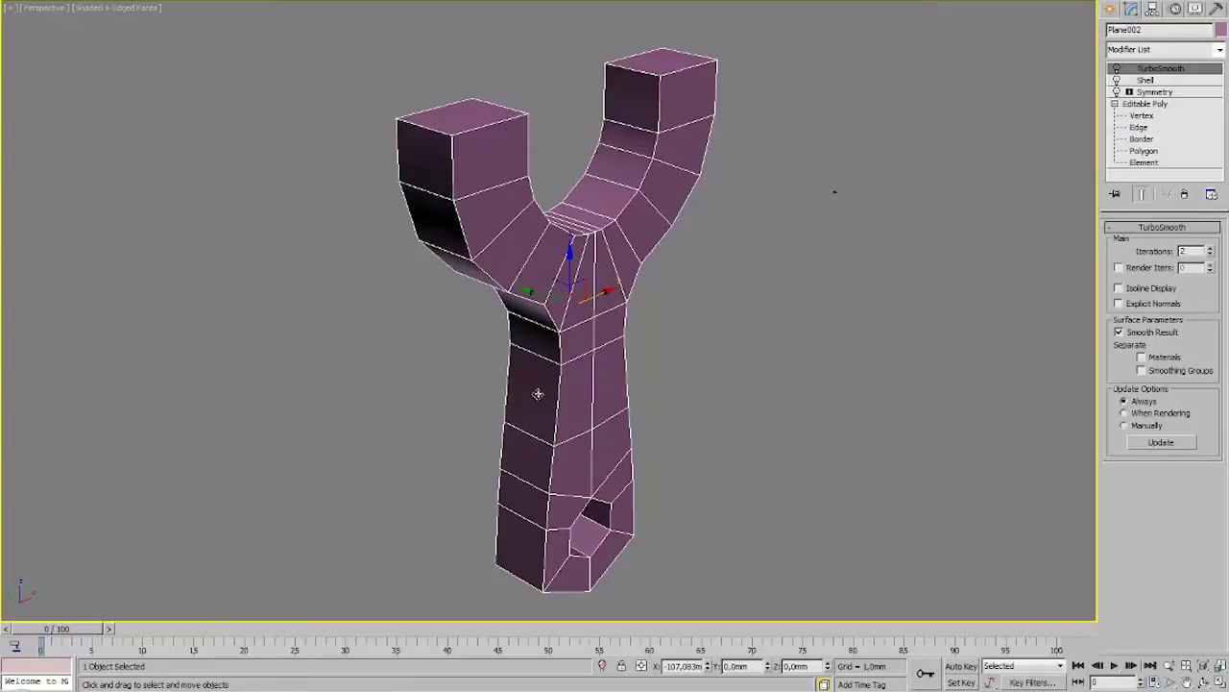
{"action": "left_click", "coordinate": [1116, 70]}
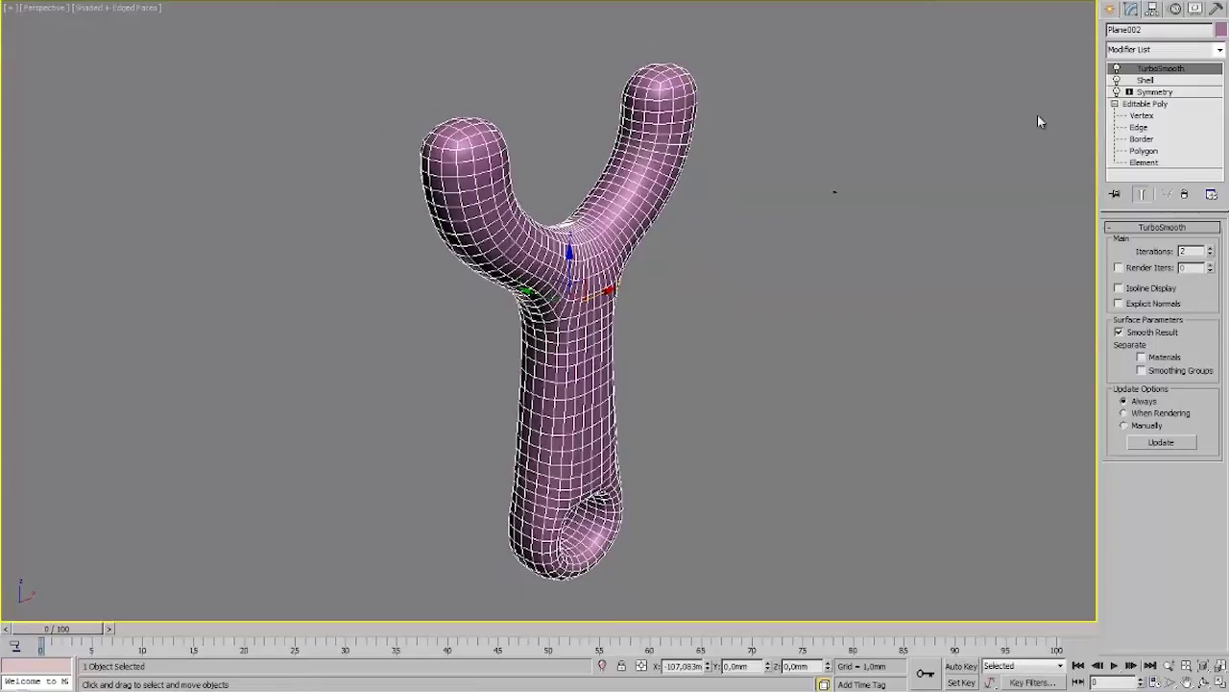
{"action": "left_click", "coordinate": [1211, 255]}
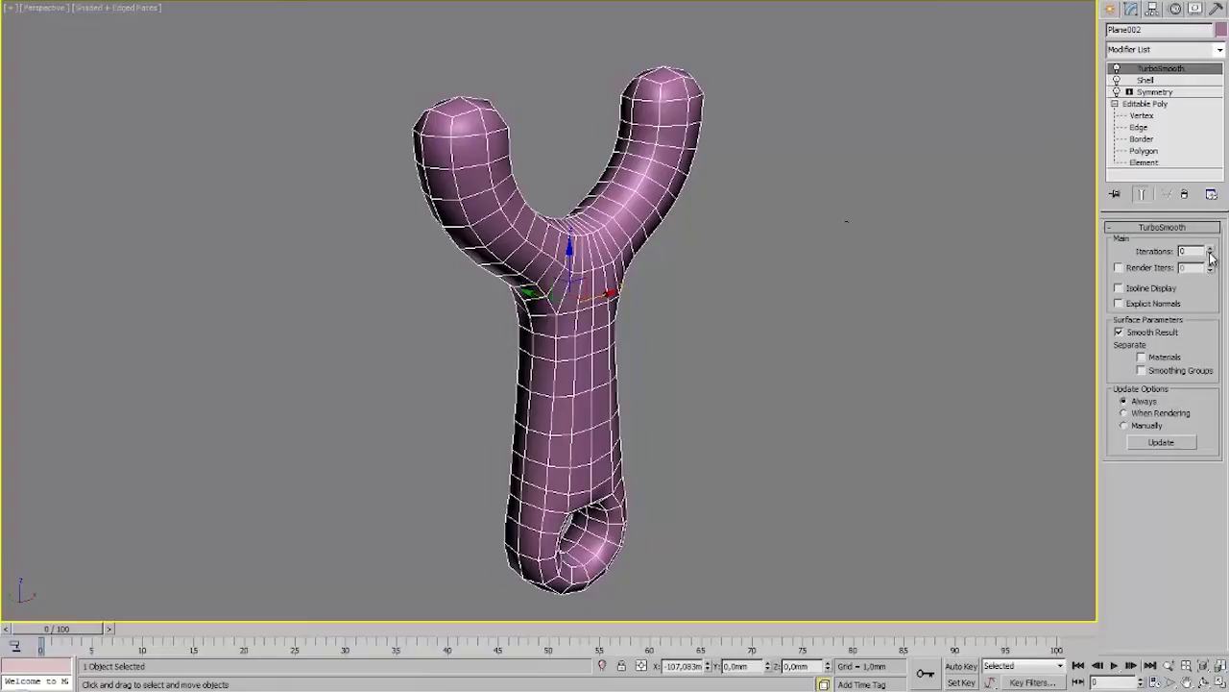
{"action": "left_click", "coordinate": [1210, 255]}
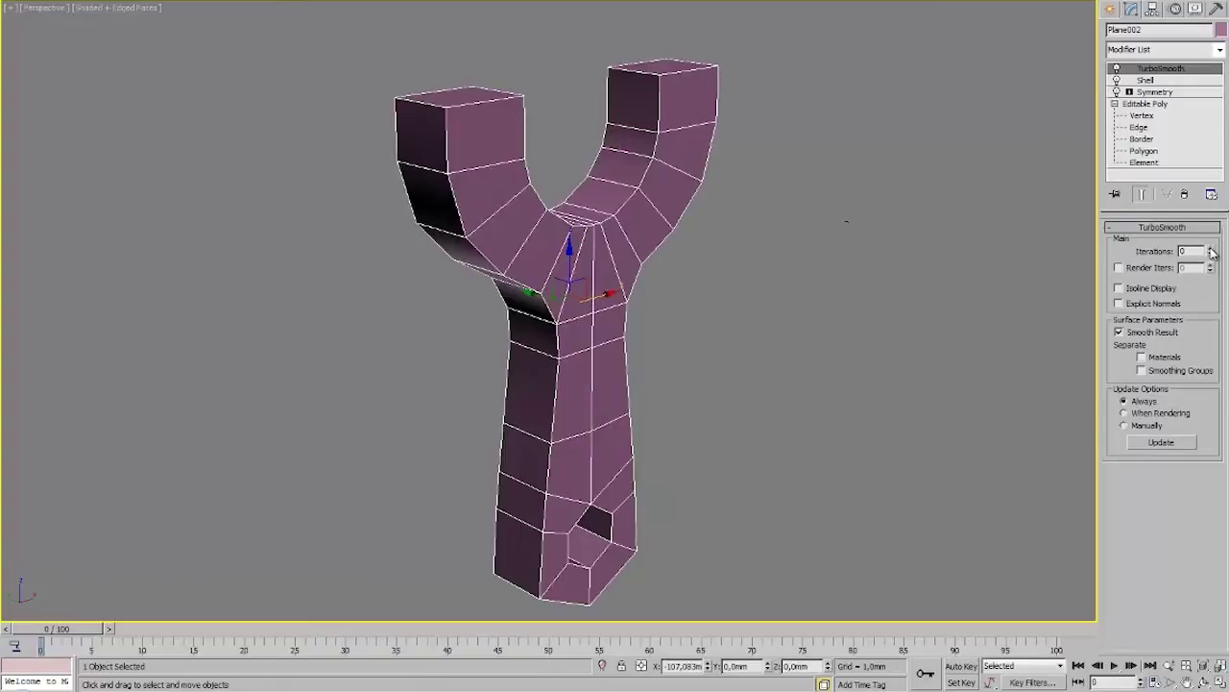
{"action": "left_click", "coordinate": [1211, 249]}
{"action": "left_click", "coordinate": [1211, 249]}
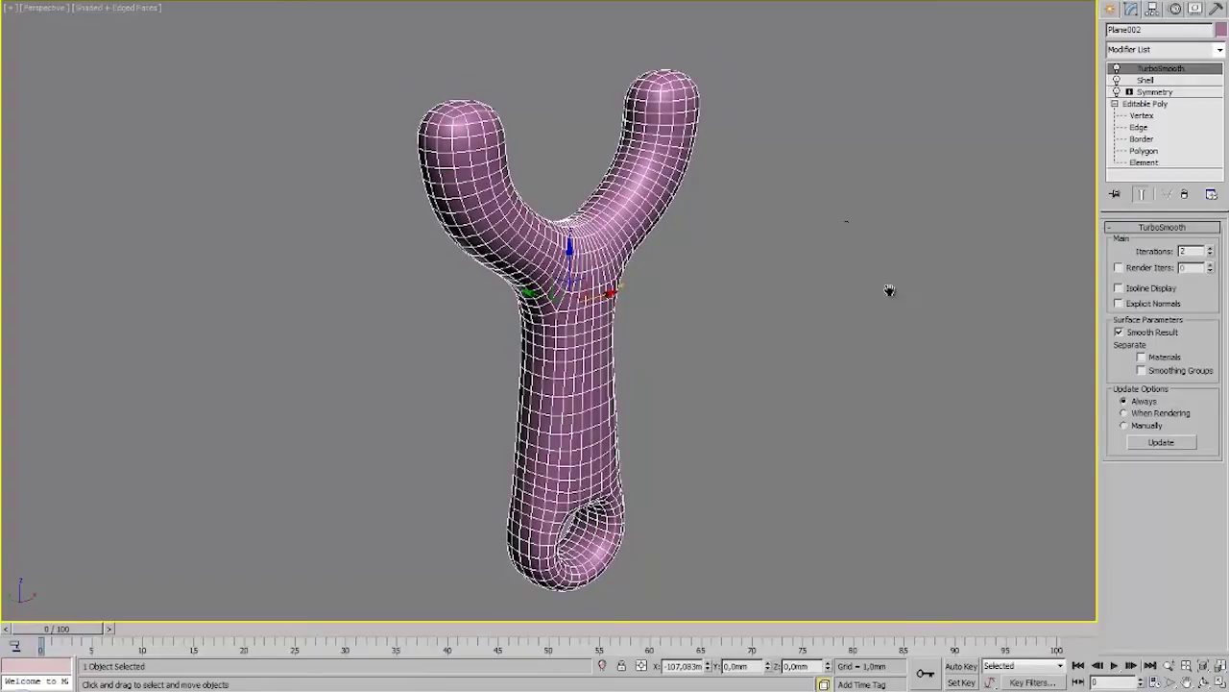
Turn off edged faces and inspect the smoothed slingshot's shaded surface.
{"action": "key", "text": "F4"}
{"action": "middle_click_drag", "start_coordinate": [891, 294], "coordinate": [482, 170], "text": "alt"}
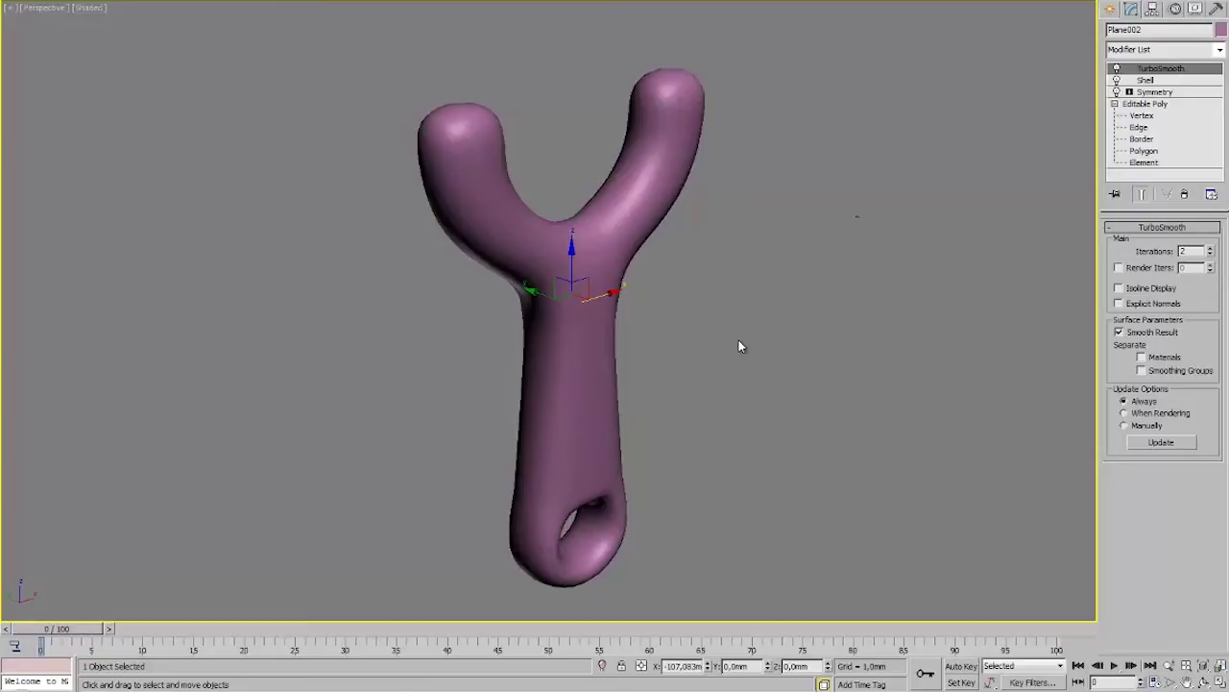
{"action": "middle_click_drag", "start_coordinate": [738, 345], "coordinate": [650, 349], "text": "alt"}
Unhide all objects and turn edged faces back on to compare the smoothed slingshot with the detailed half model.
{"action": "right_click", "coordinate": [647, 345]}
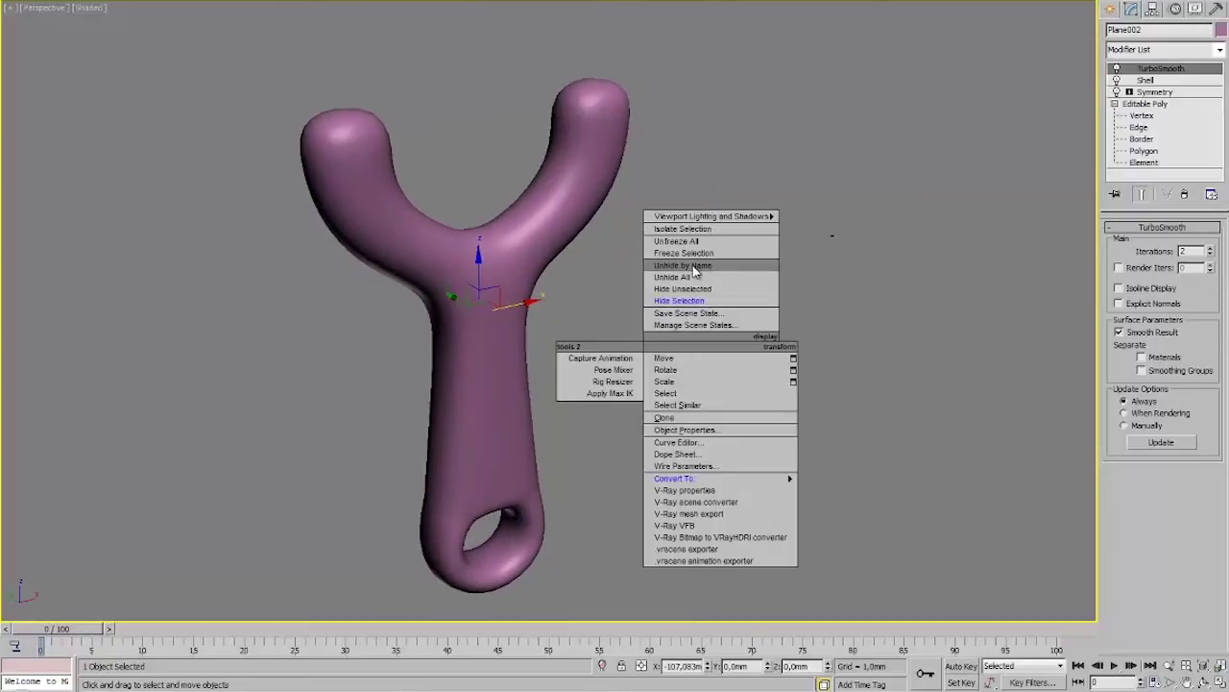
{"action": "left_click", "coordinate": [694, 276]}
{"action": "middle_click_drag", "start_coordinate": [695, 273], "coordinate": [656, 352], "text": "alt"}
{"action": "key", "text": "F4"}
{"action": "scroll", "coordinate": [691, 255], "scroll_direction": "up", "scroll_amount": 4}
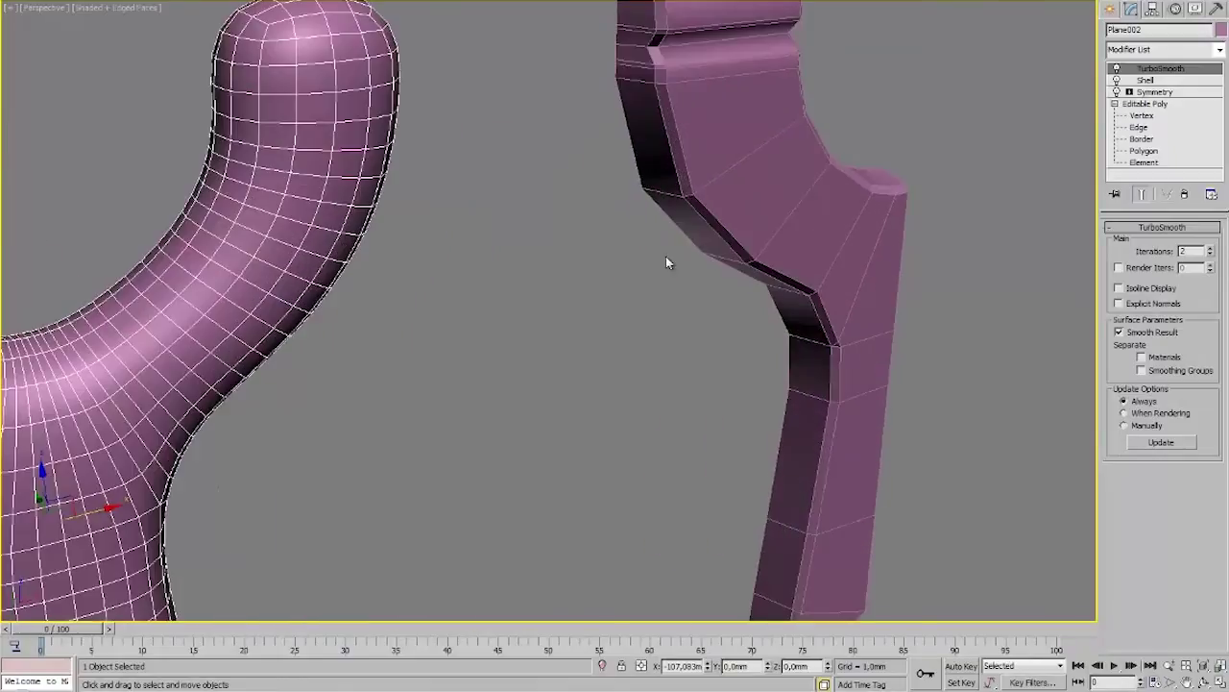
{"action": "scroll", "coordinate": [561, 459], "scroll_direction": "down", "scroll_amount": 2}
{"action": "scroll", "coordinate": [650, 304], "scroll_direction": "down", "scroll_amount": 4}
{"action": "middle_click_drag", "start_coordinate": [634, 329], "coordinate": [588, 299], "text": "alt"}
Select the detailed half model and inspect the Editable Poly base in its modifier stack.
{"action": "left_click", "coordinate": [621, 334]}
{"action": "left_click", "coordinate": [1124, 83]}
{"action": "left_click", "coordinate": [1152, 128]}
{"action": "middle_click_drag", "start_coordinate": [901, 251], "coordinate": [850, 257], "text": "alt"}
{"action": "middle_click_drag", "start_coordinate": [850, 257], "coordinate": [919, 206]}
Disable TurboSmooth on the simple slingshot and compare its base mesh with the detailed half model.
{"action": "left_click", "coordinate": [433, 260]}
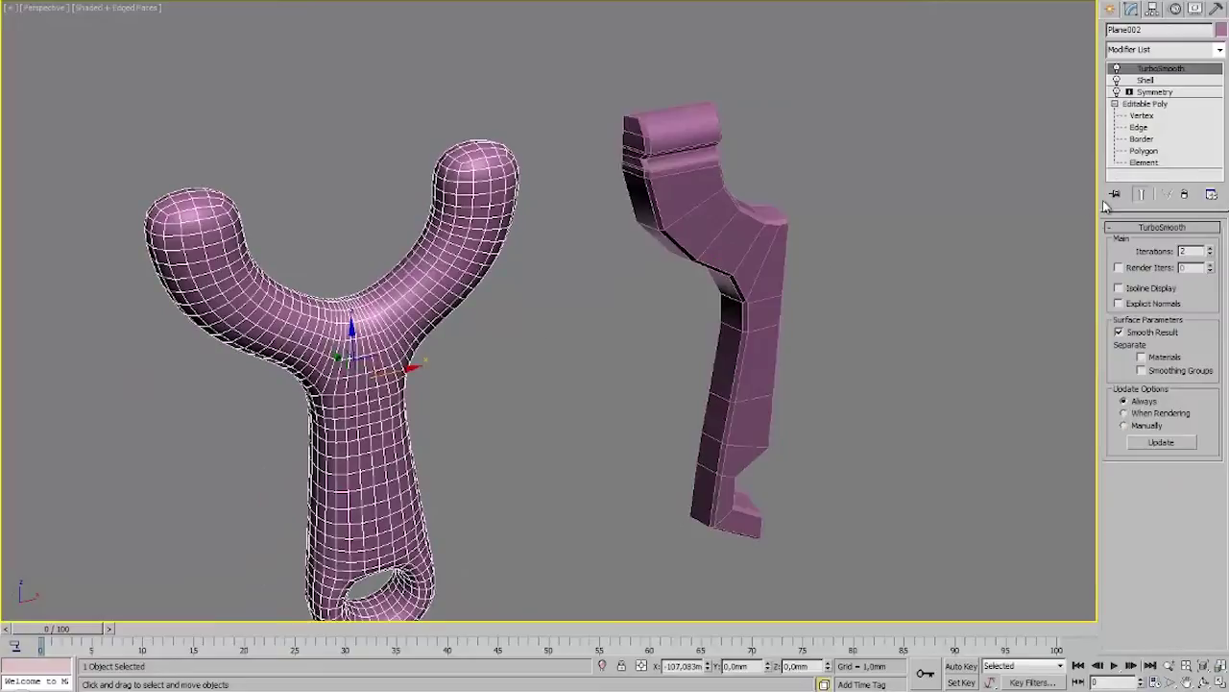
{"action": "left_click", "coordinate": [1116, 68]}
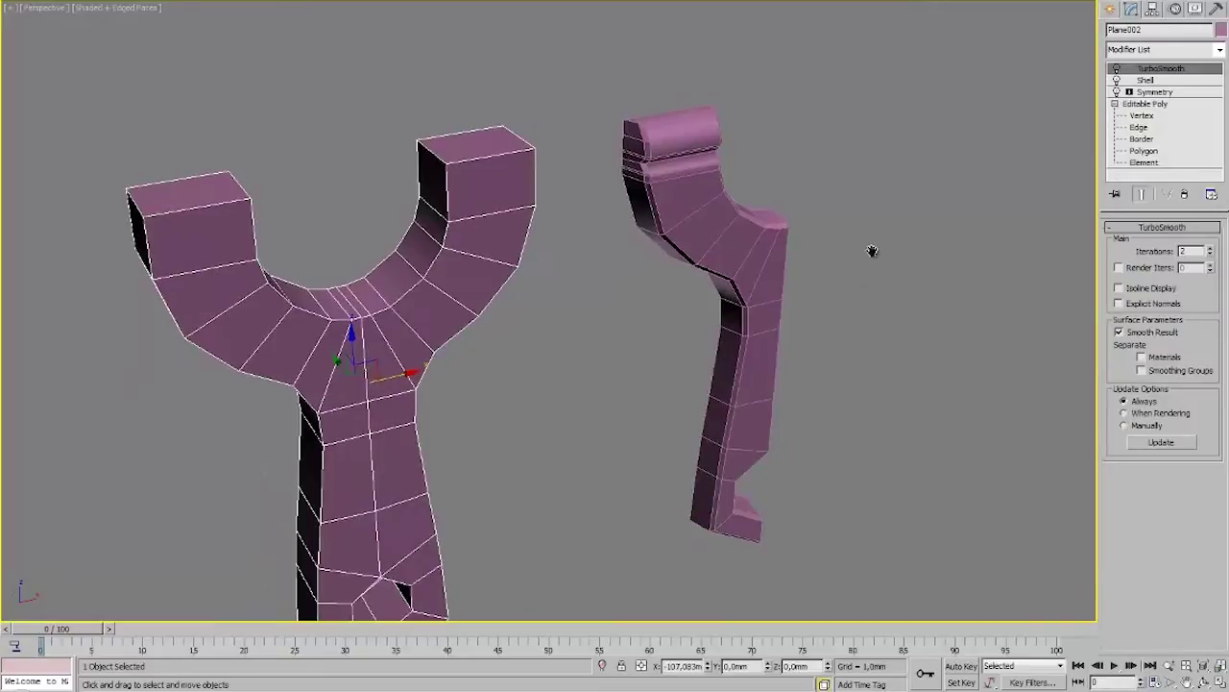
{"action": "middle_click_drag", "start_coordinate": [872, 249], "coordinate": [833, 248], "text": "alt"}
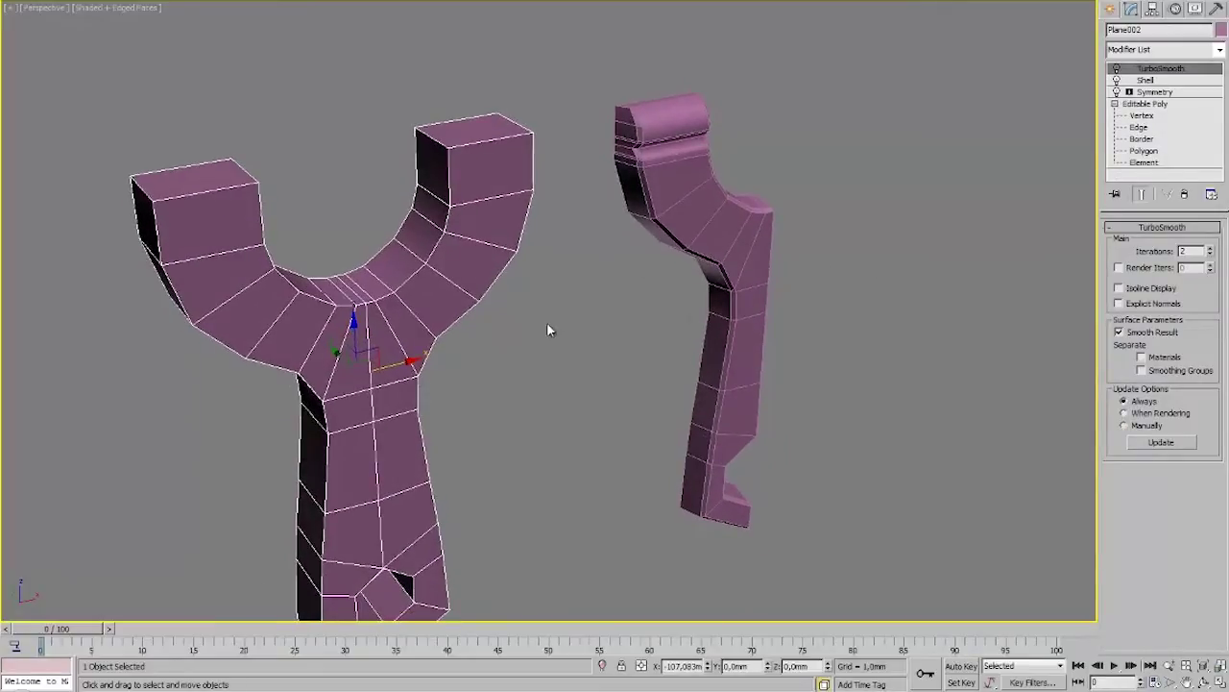
{"action": "middle_click_drag", "start_coordinate": [546, 324], "coordinate": [248, 231], "text": "alt"}
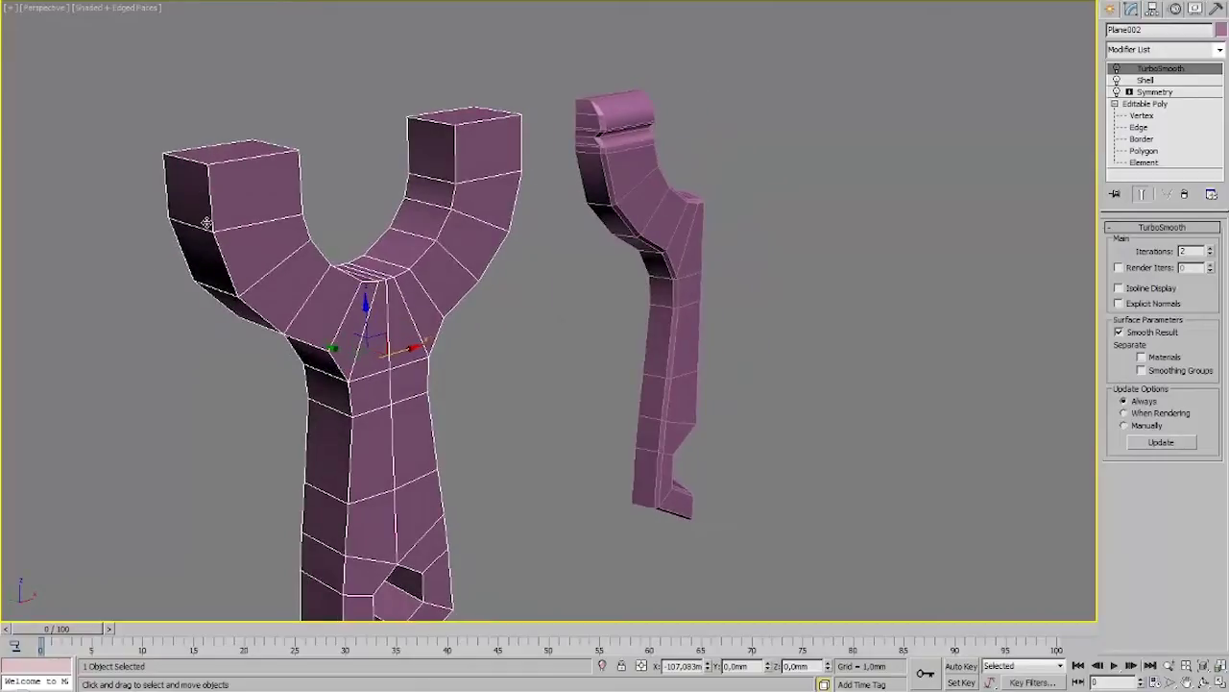
{"action": "middle_click_drag", "start_coordinate": [264, 322], "coordinate": [552, 197], "text": "alt"}
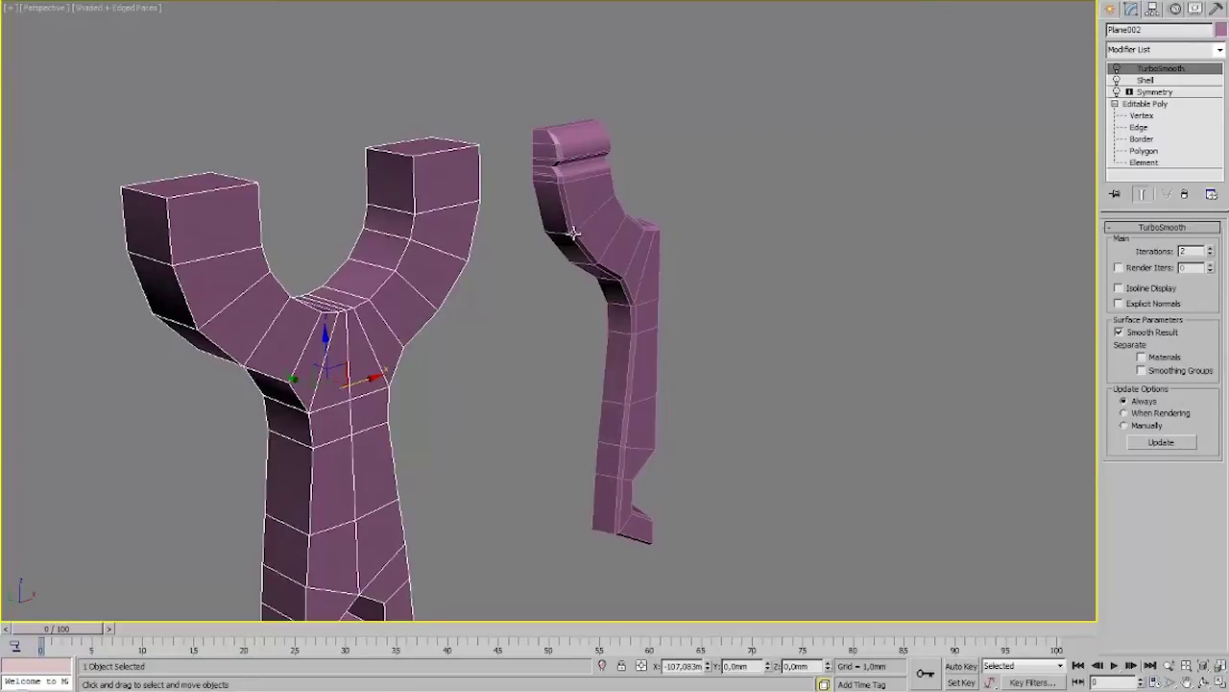
{"action": "middle_click_drag", "start_coordinate": [573, 231], "coordinate": [543, 280], "text": "alt"}
Enable TurboSmooth on the detailed half model and reduce its iterations to 1.
{"action": "left_click", "coordinate": [629, 248]}
{"action": "scroll", "coordinate": [544, 280], "scroll_direction": "up", "scroll_amount": 4}
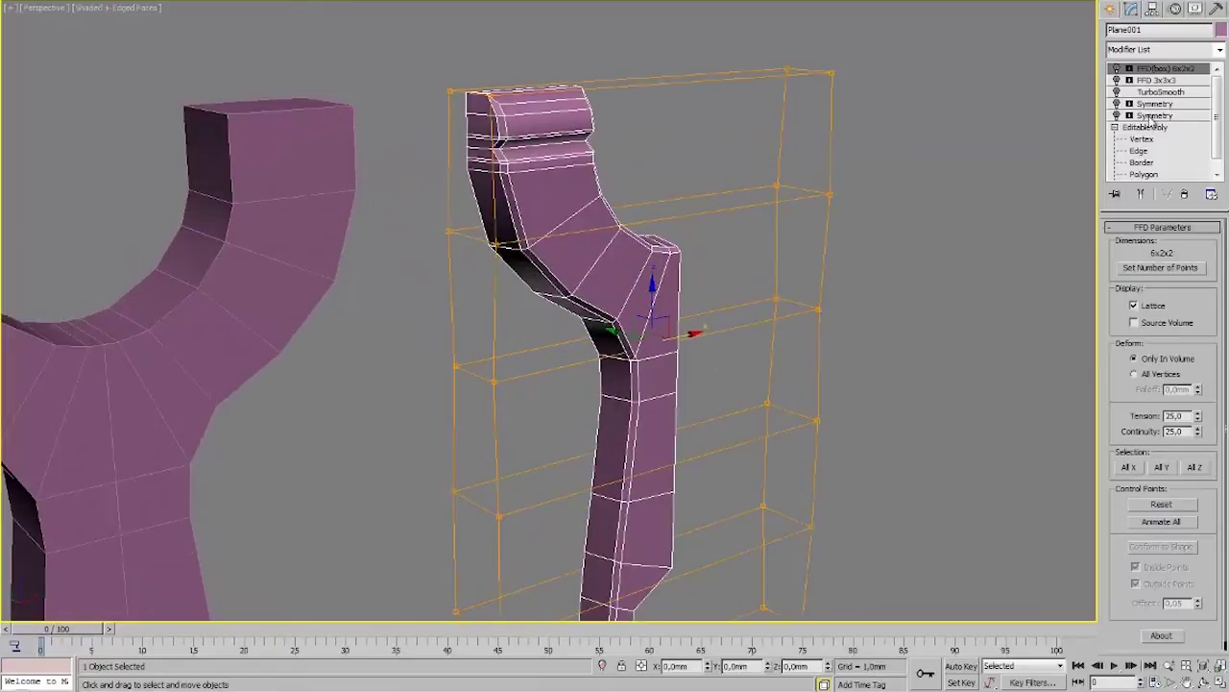
{"action": "left_click", "coordinate": [1117, 93]}
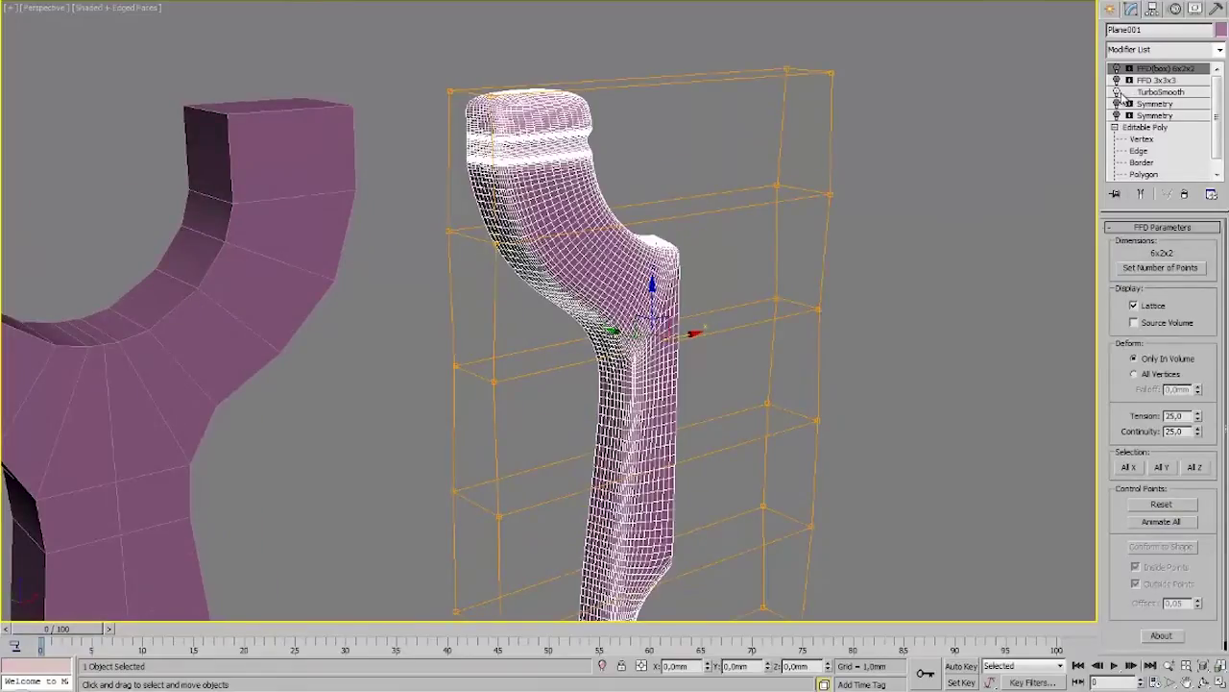
{"action": "left_click", "coordinate": [1158, 93]}
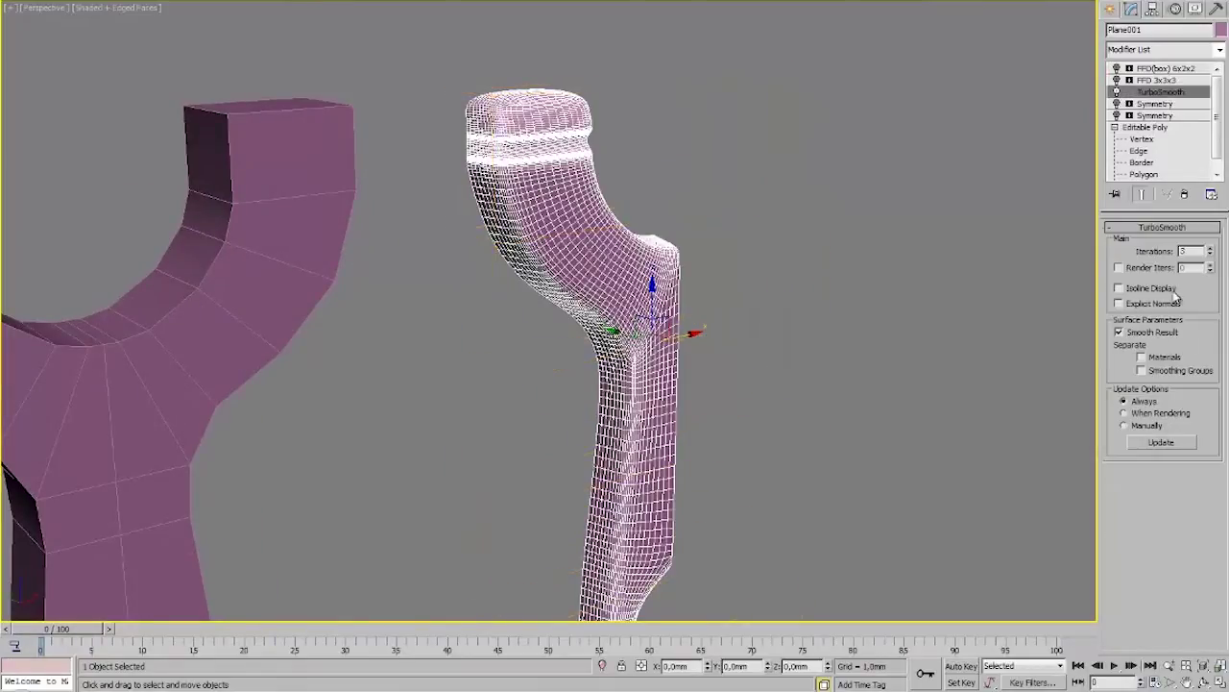
{"action": "left_click", "coordinate": [1211, 257]}
{"action": "left_click", "coordinate": [1211, 257]}
{"action": "scroll", "coordinate": [837, 307], "scroll_direction": "up", "scroll_amount": 3}
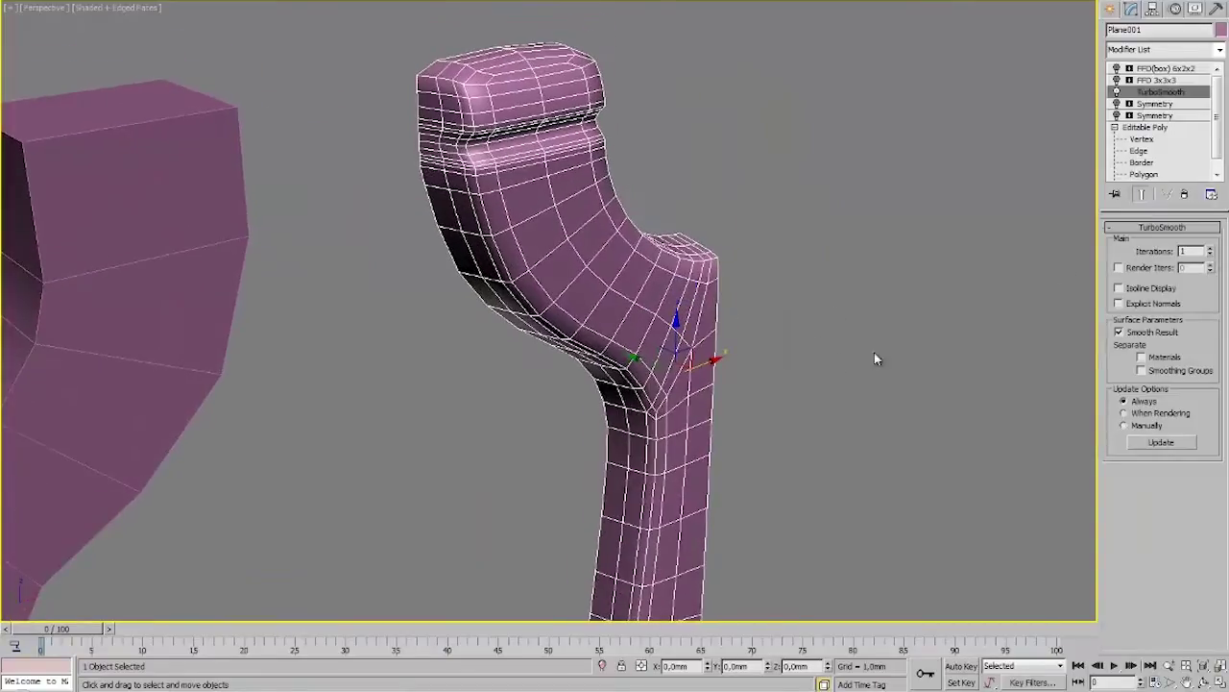
Compare the detailed half model at 0 iterations, set TurboSmooth to 2 iterations, and turn off edged faces.
{"action": "left_click", "coordinate": [1211, 255]}
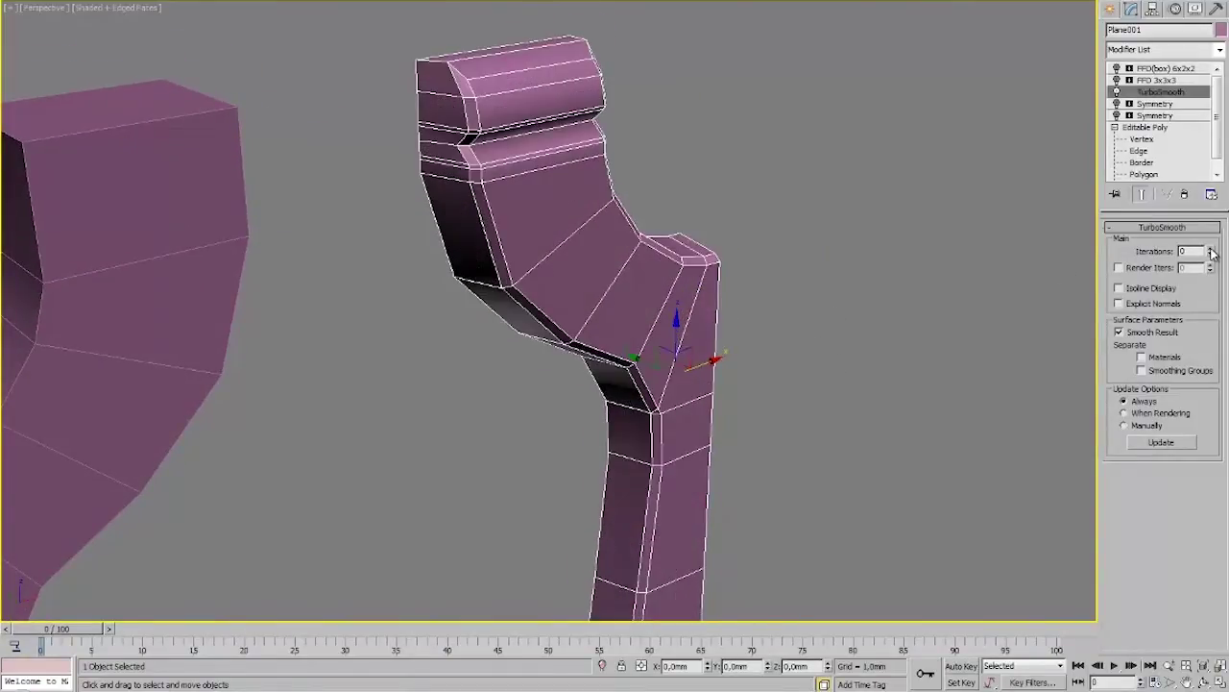
{"action": "left_click", "coordinate": [1211, 248]}
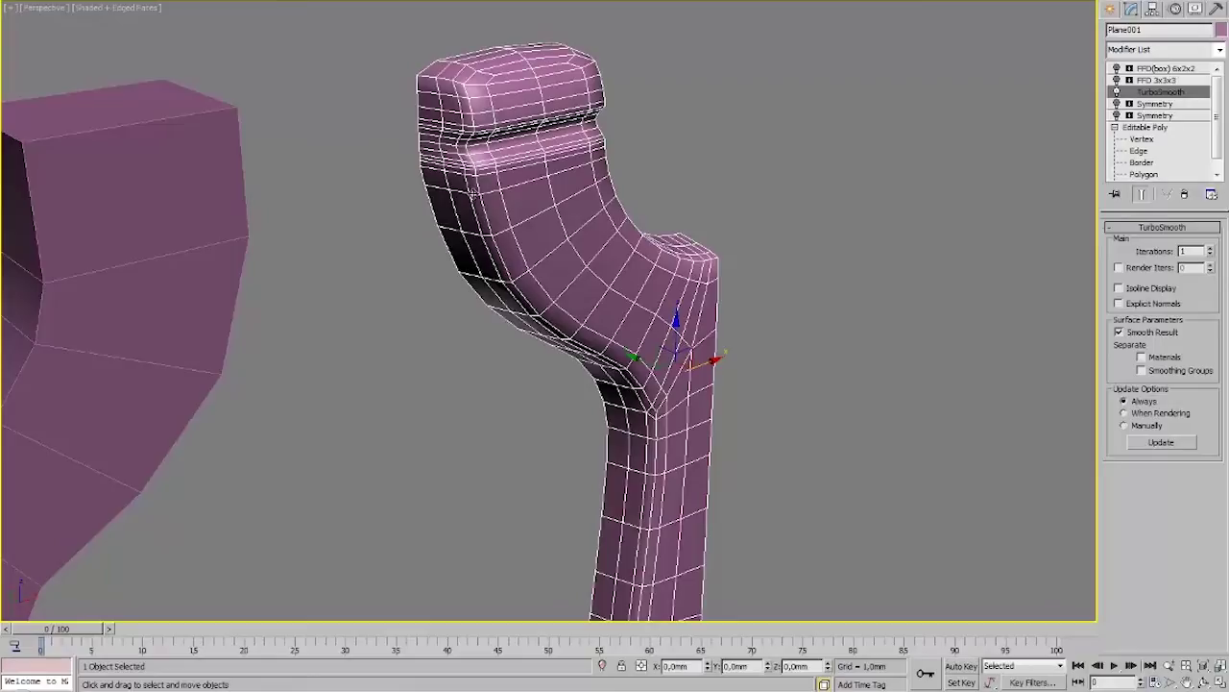
{"action": "left_click", "coordinate": [1211, 248]}
{"action": "mouse_move", "coordinate": [794, 354]}
{"action": "middle_mouse_down", "text": "alt"}
{"action": "mouse_move", "coordinate": [818, 246]}
{"action": "mouse_move", "coordinate": [812, 288]}
{"action": "mouse_move", "coordinate": [796, 284]}
{"action": "mouse_move", "coordinate": [773, 322]}
{"action": "mouse_move", "coordinate": [829, 279]}
{"action": "mouse_move", "coordinate": [776, 307]}
{"action": "mouse_move", "coordinate": [719, 297]}
{"action": "mouse_move", "coordinate": [686, 316]}
{"action": "mouse_move", "coordinate": [759, 316]}
{"action": "middle_mouse_up", "text": "alt"}
{"action": "scroll", "coordinate": [772, 323], "scroll_direction": "down", "scroll_amount": 2}
{"action": "key", "text": "F4"}
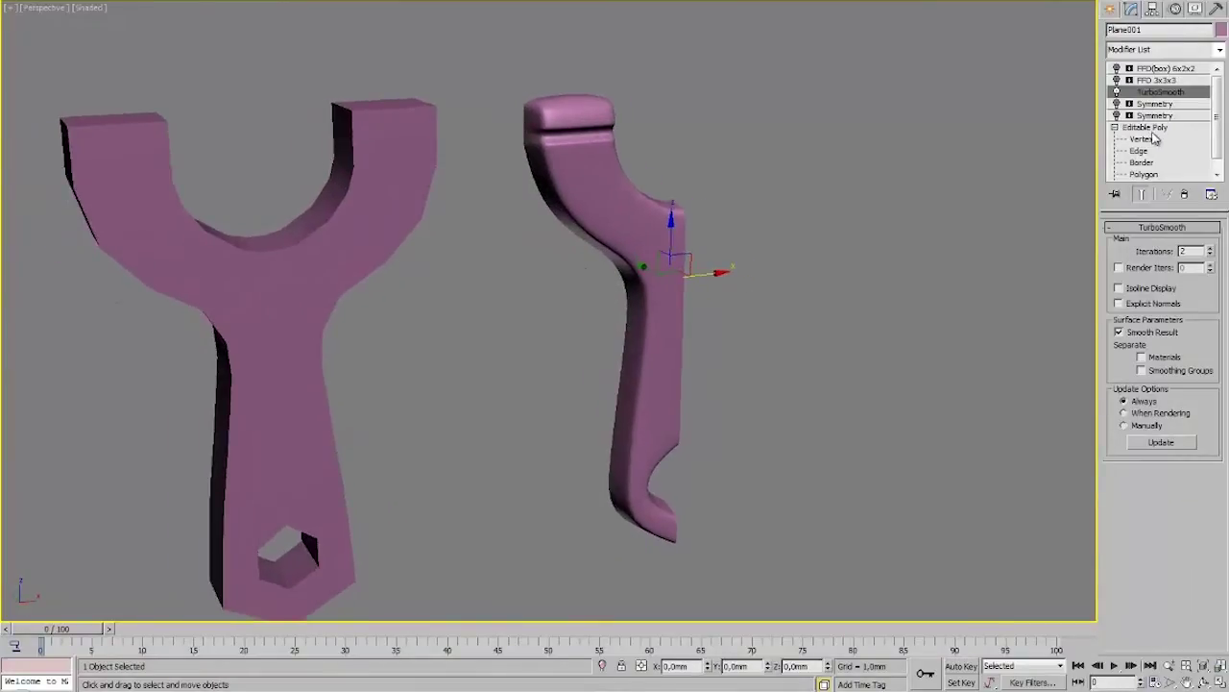
Enable the lower Symmetry modifier to mirror the detailed half model's thickness along Z.
{"action": "left_click", "coordinate": [1154, 115]}
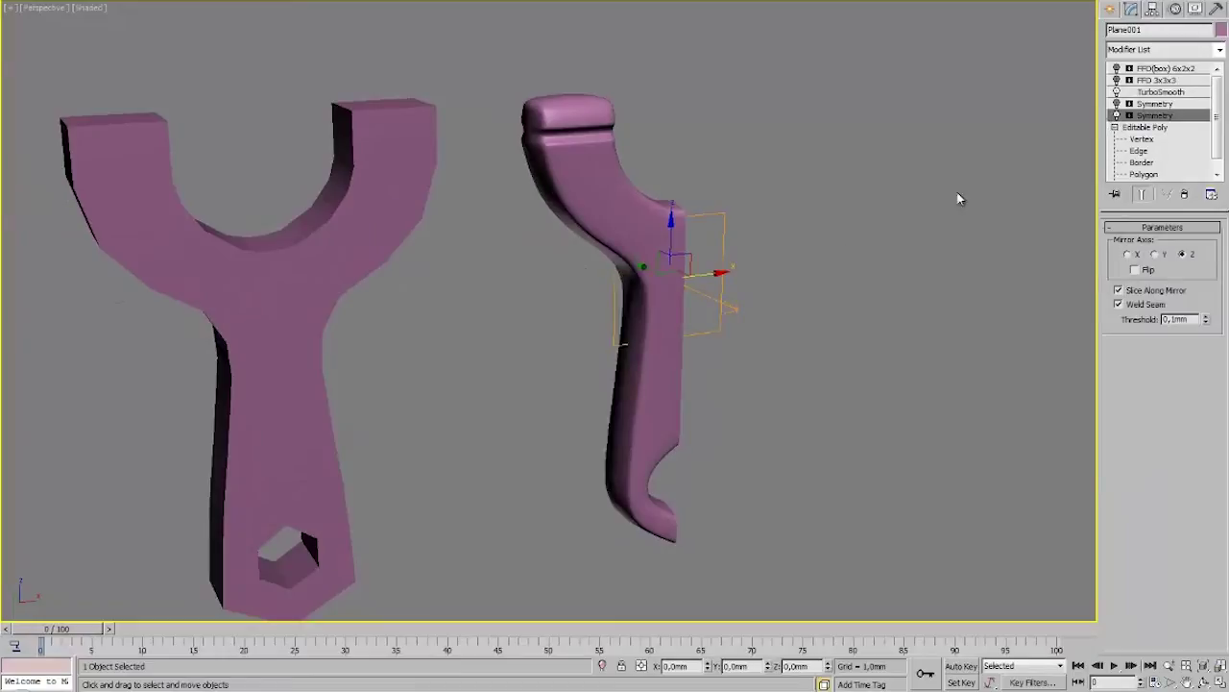
{"action": "middle_click_drag", "start_coordinate": [828, 237], "coordinate": [741, 344], "text": "alt"}
{"action": "scroll", "coordinate": [807, 260], "scroll_direction": "up", "scroll_amount": 3}
Enable the upper Symmetry modifier to mirror the detailed half model across X into a full slingshot.
{"action": "left_click", "coordinate": [1157, 92]}
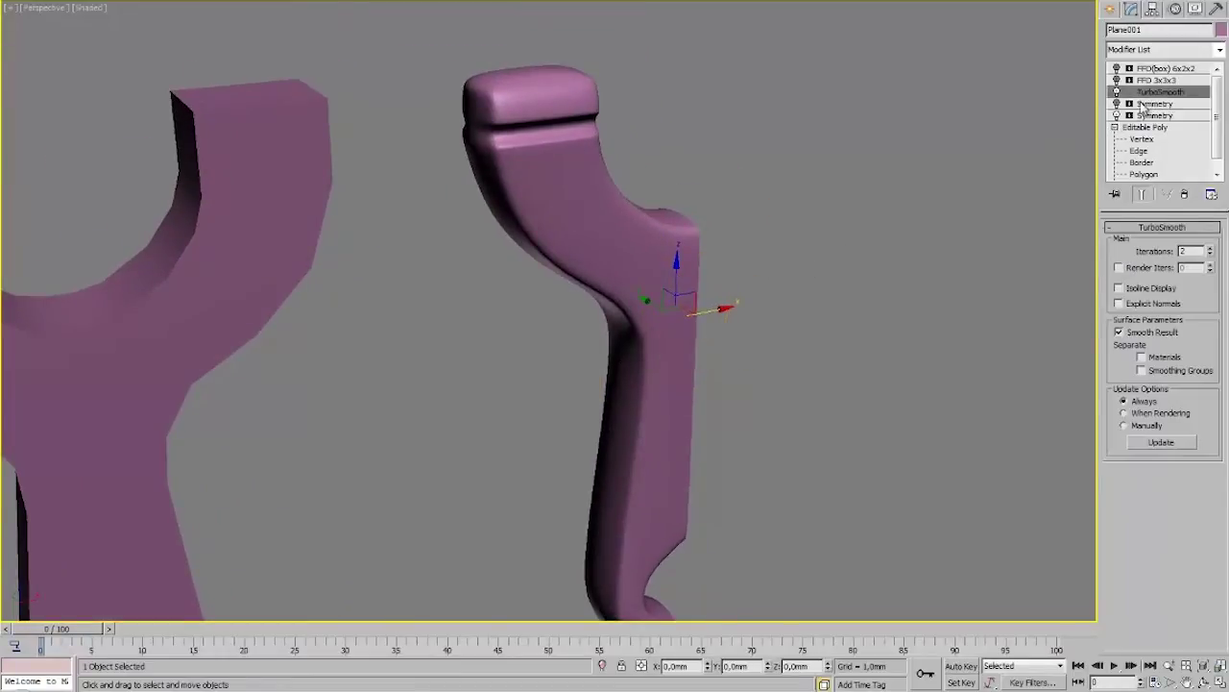
{"action": "left_click", "coordinate": [1161, 103]}
{"action": "left_click", "coordinate": [1117, 104]}
{"action": "middle_click_drag", "start_coordinate": [878, 201], "coordinate": [845, 237]}
{"action": "scroll", "coordinate": [965, 154], "scroll_direction": "down", "scroll_amount": 3}
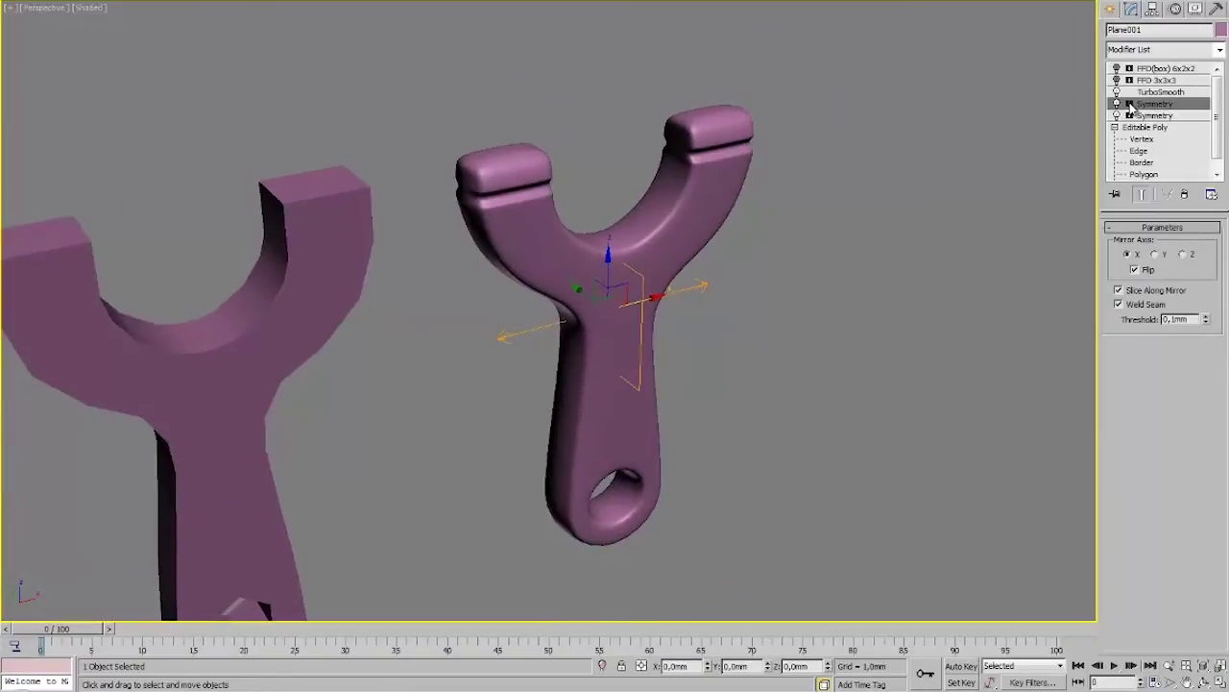
Try rotating the upper Symmetry modifier's mirror plane about the vertical axis, and undo the rotation.
{"action": "left_click", "coordinate": [1130, 103]}
{"action": "left_click", "coordinate": [1155, 115]}
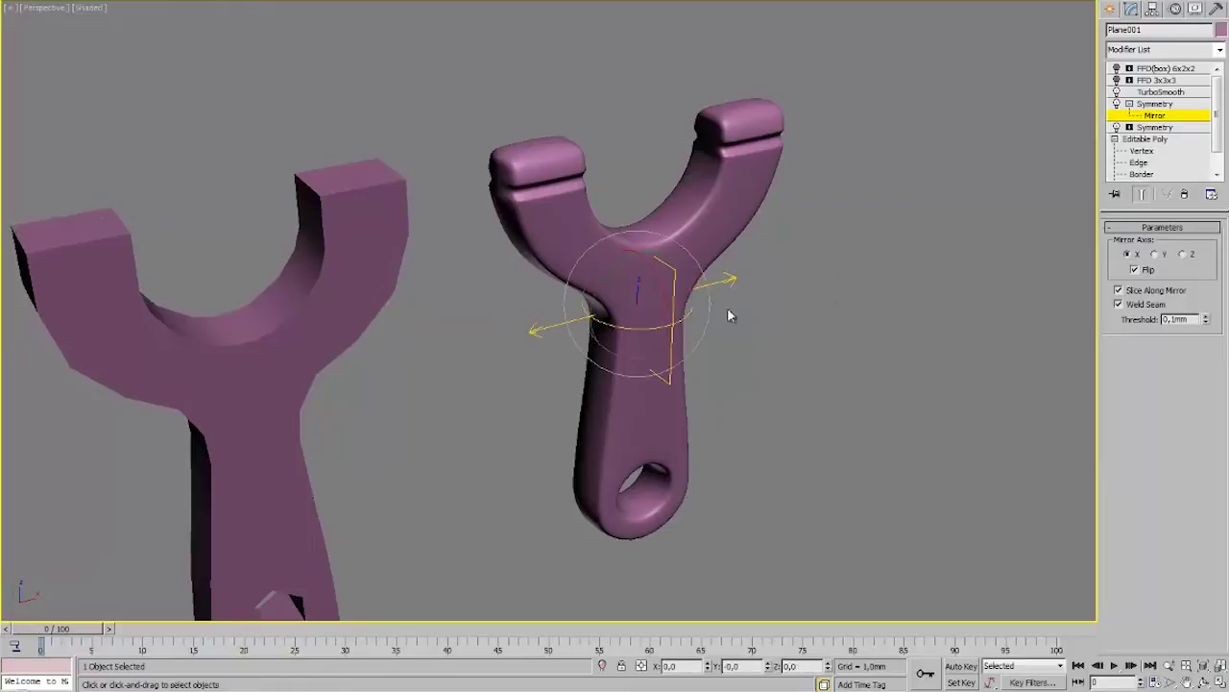
{"action": "mouse_move", "coordinate": [640, 329]}
{"action": "left_mouse_down"}
{"action": "mouse_move", "coordinate": [615, 330]}
{"action": "mouse_move", "coordinate": [657, 325]}
{"action": "mouse_move", "coordinate": [589, 334]}
{"action": "mouse_move", "coordinate": [643, 329]}
{"action": "left_mouse_up"}
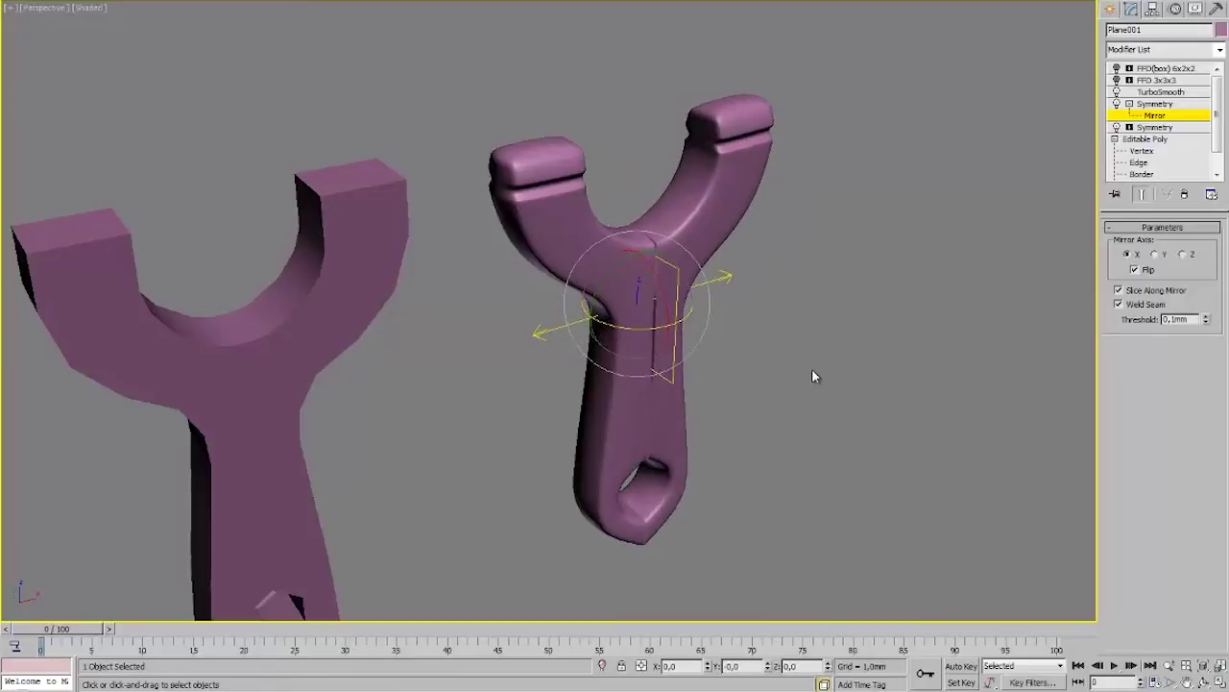
{"action": "key", "text": "ctrl+z"}
{"action": "middle_click_drag", "start_coordinate": [799, 376], "coordinate": [779, 406]}
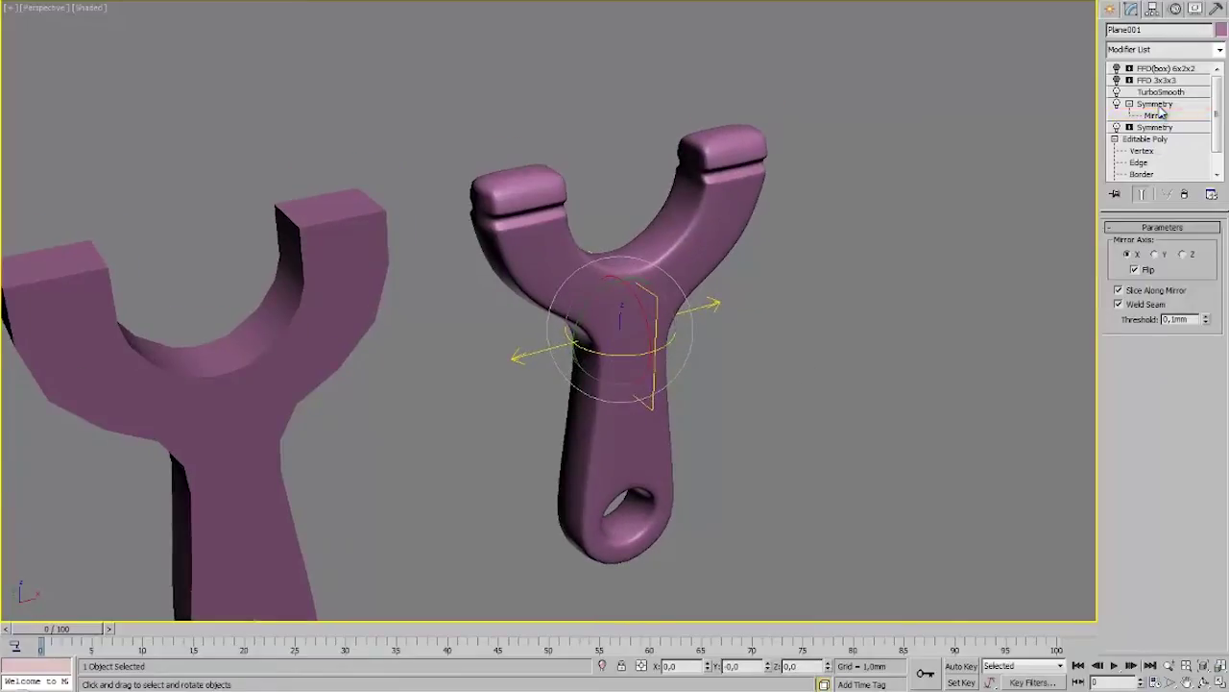
Try rotating the lower Symmetry modifier's mirror plane about the vertical axis, undo it, and return to the modifier level.
{"action": "left_click", "coordinate": [1155, 104]}
{"action": "left_click", "coordinate": [1155, 126]}
{"action": "left_click", "coordinate": [1130, 127]}
{"action": "left_click", "coordinate": [1155, 139]}
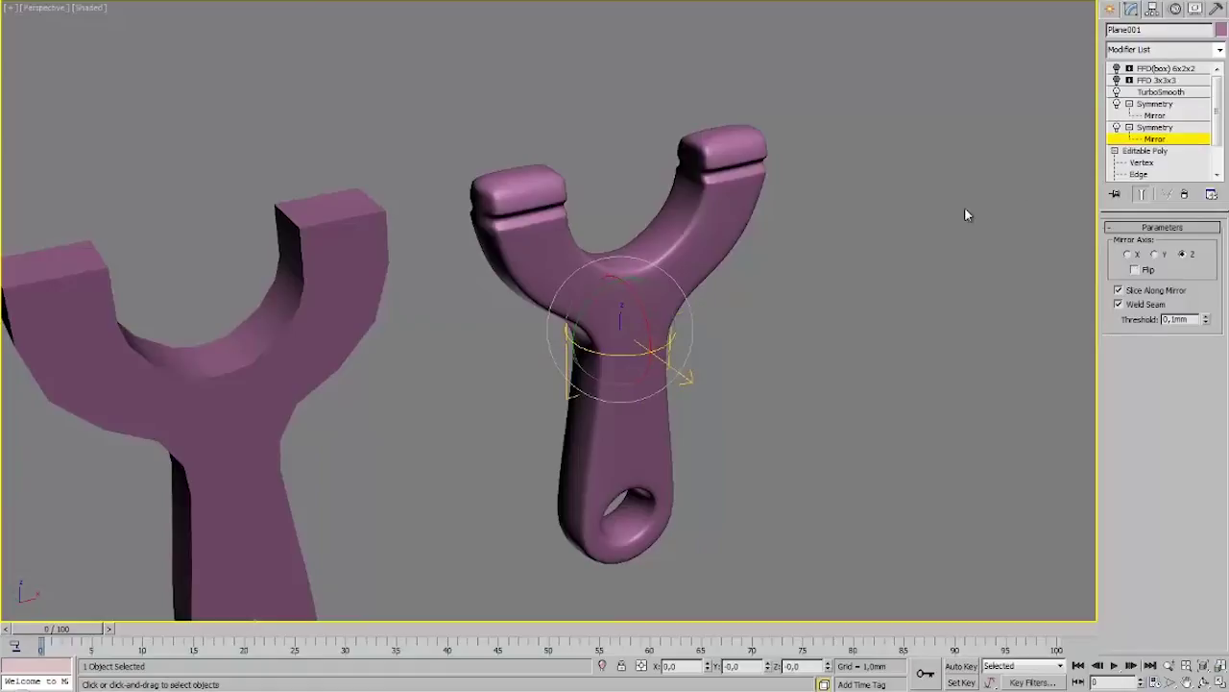
{"action": "middle_click_drag", "start_coordinate": [804, 294], "coordinate": [834, 285]}
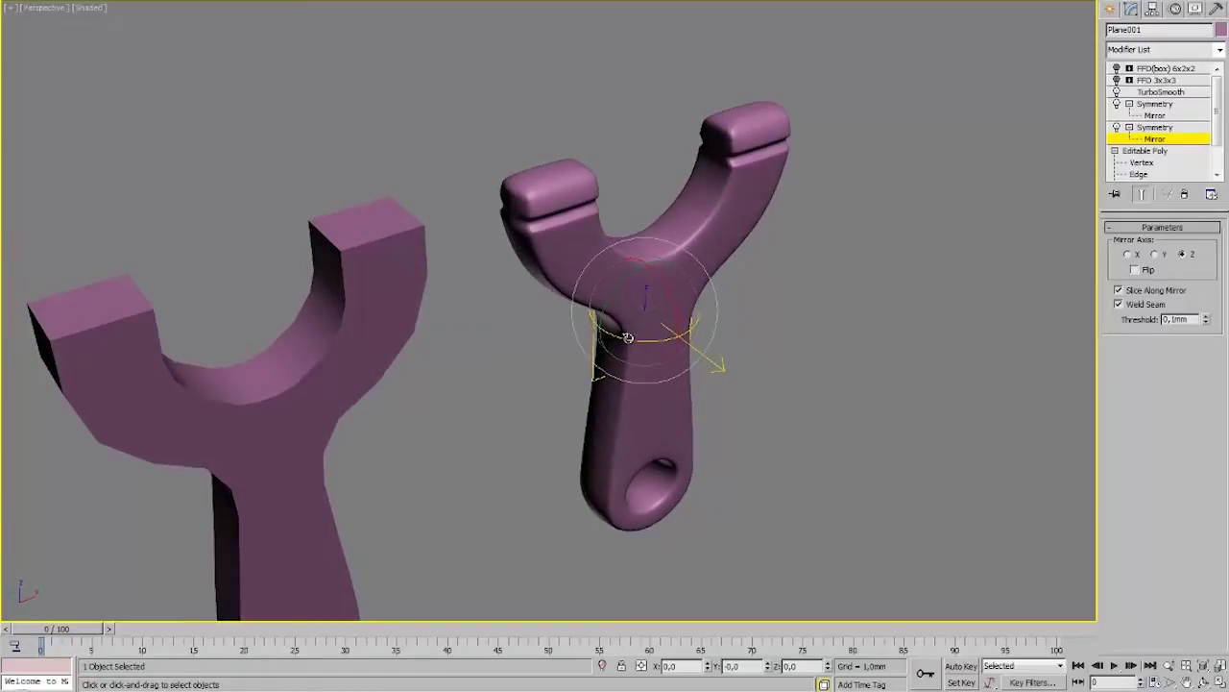
{"action": "left_click_drag", "start_coordinate": [624, 336], "coordinate": [631, 342]}
{"action": "key", "text": "ctrl+z"}
{"action": "middle_click_drag", "start_coordinate": [798, 301], "coordinate": [782, 325], "text": "alt"}
{"action": "scroll", "coordinate": [782, 333], "scroll_direction": "up", "scroll_amount": 4}
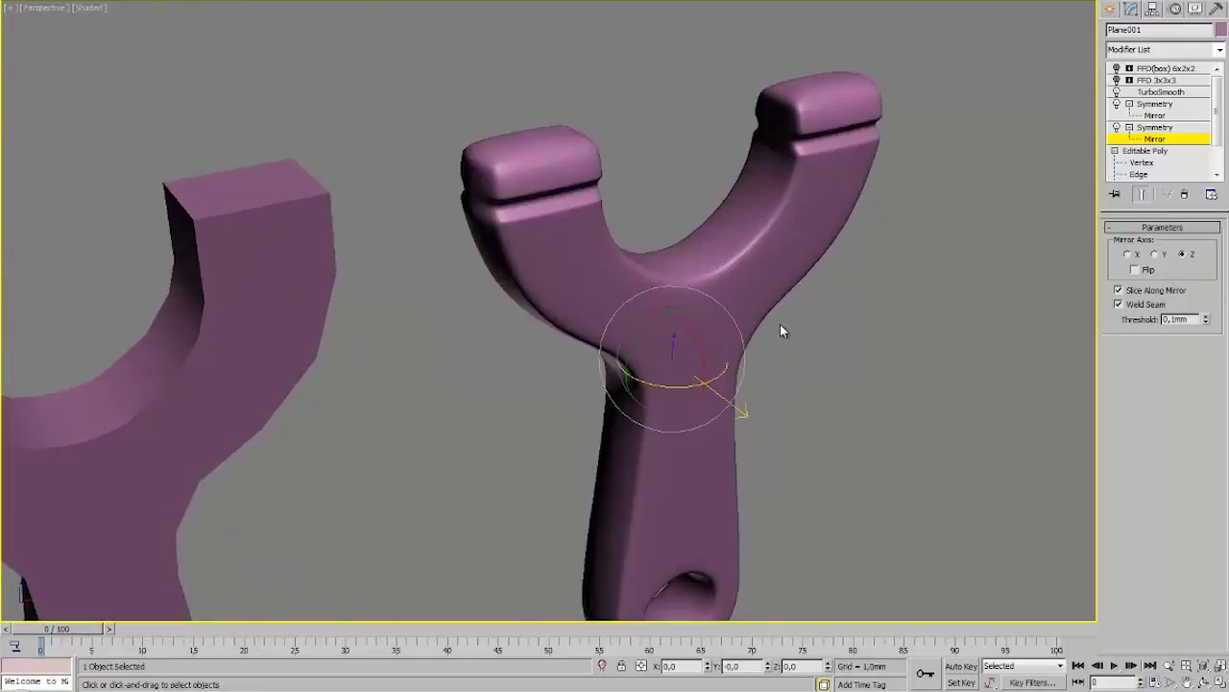
{"action": "middle_click_drag", "start_coordinate": [754, 274], "coordinate": [728, 311]}
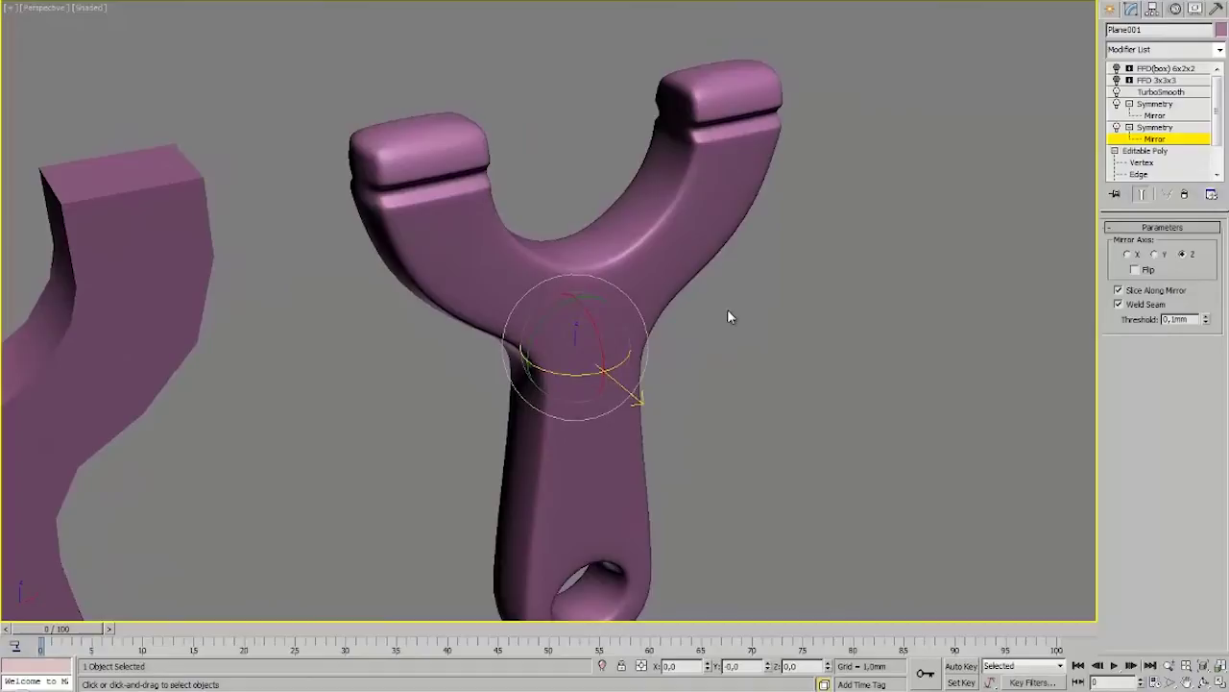
{"action": "left_click", "coordinate": [1154, 126]}
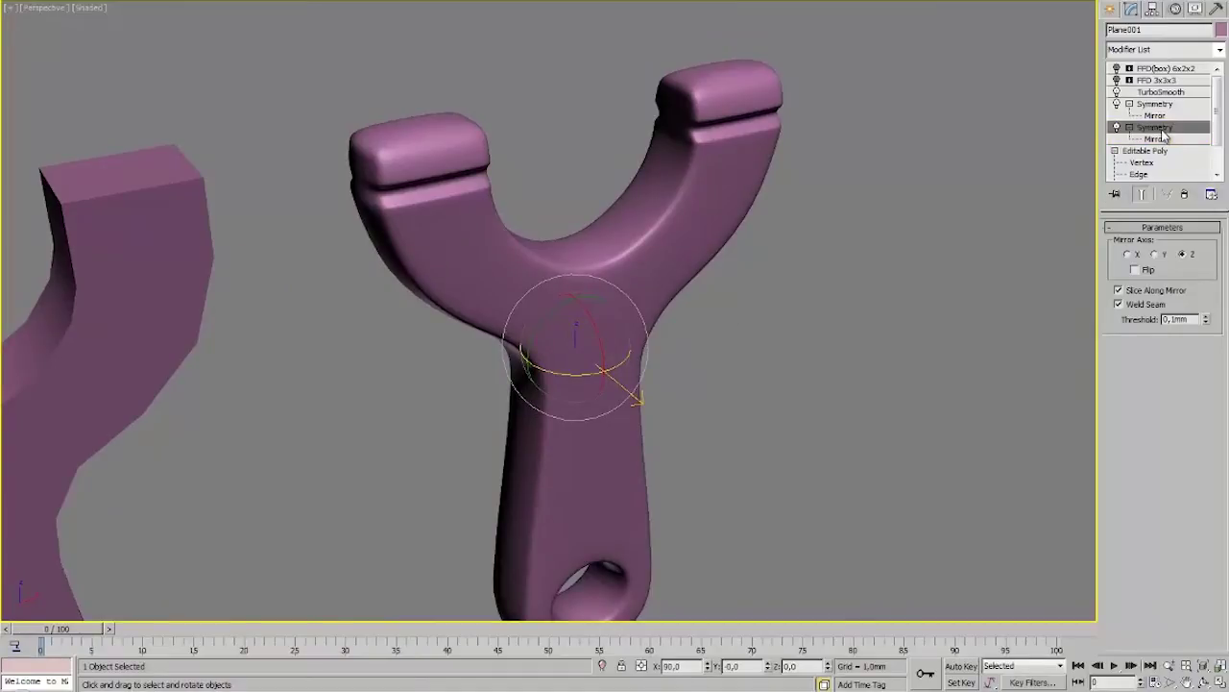
Enable the FFD 3x3x3 modifier above TurboSmooth and compare the full slingshot with it off and on.
{"action": "middle_click_drag", "start_coordinate": [807, 278], "coordinate": [828, 315]}
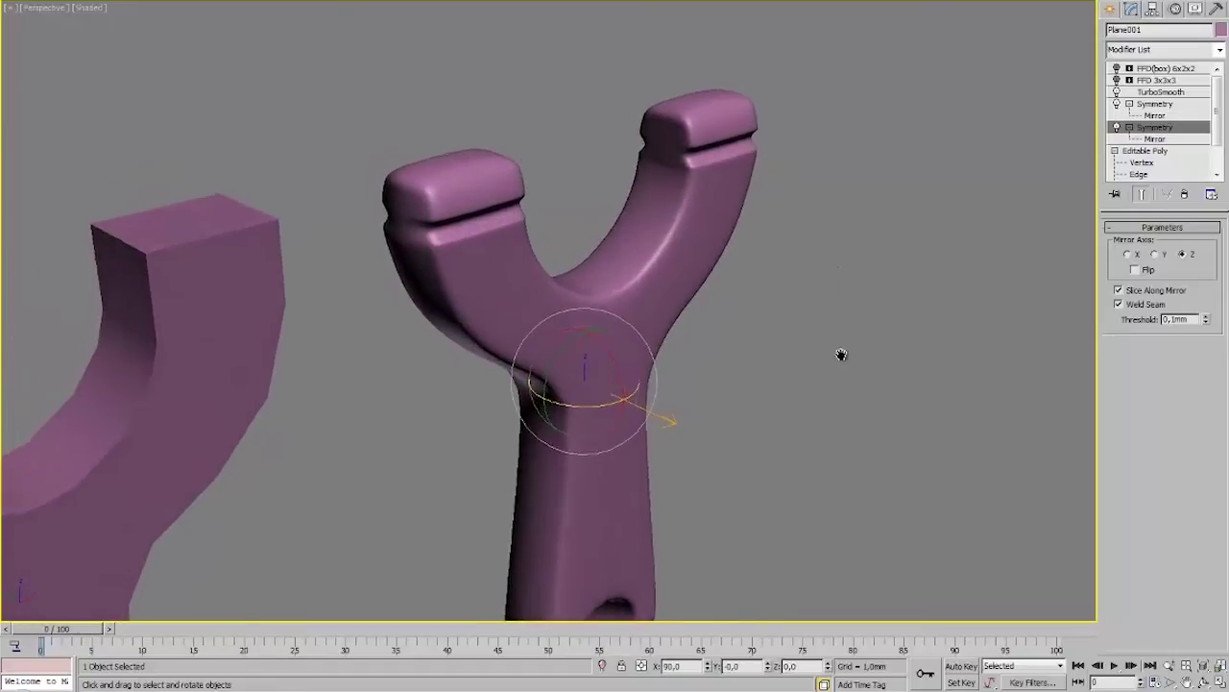
{"action": "middle_click_drag", "start_coordinate": [842, 355], "coordinate": [852, 317], "text": "alt"}
{"action": "scroll", "coordinate": [848, 323], "scroll_direction": "up", "scroll_amount": 4}
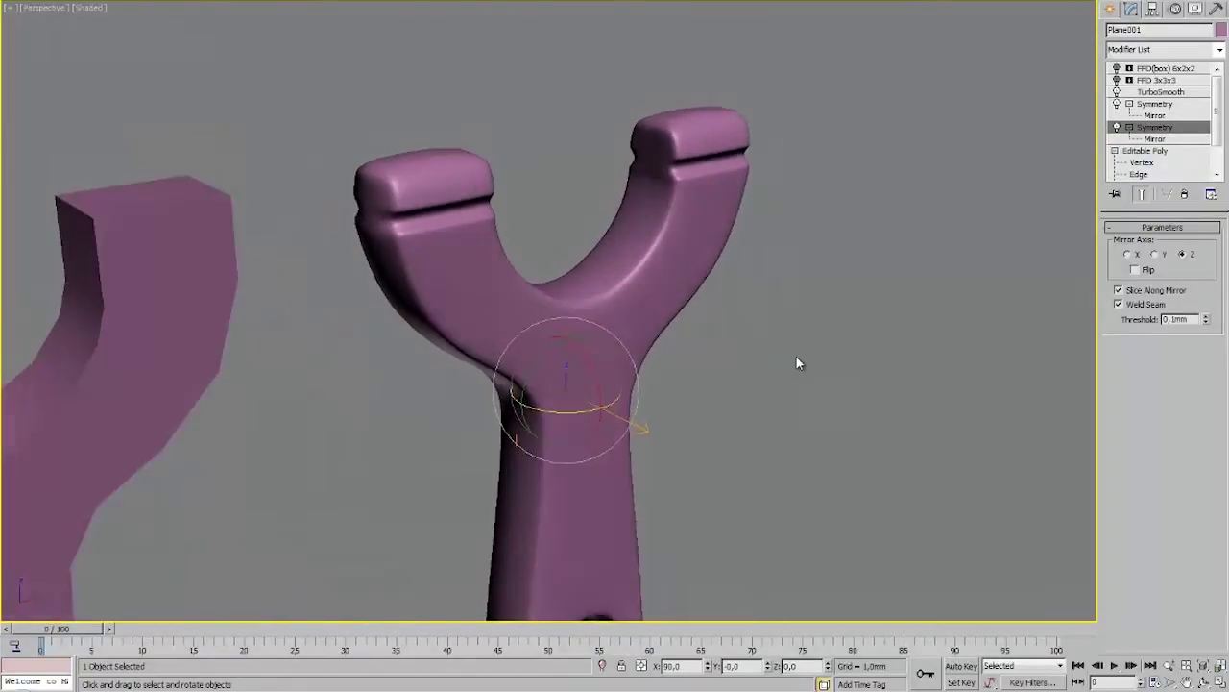
{"action": "middle_click_drag", "start_coordinate": [805, 377], "coordinate": [827, 368]}
{"action": "left_click", "coordinate": [1159, 93]}
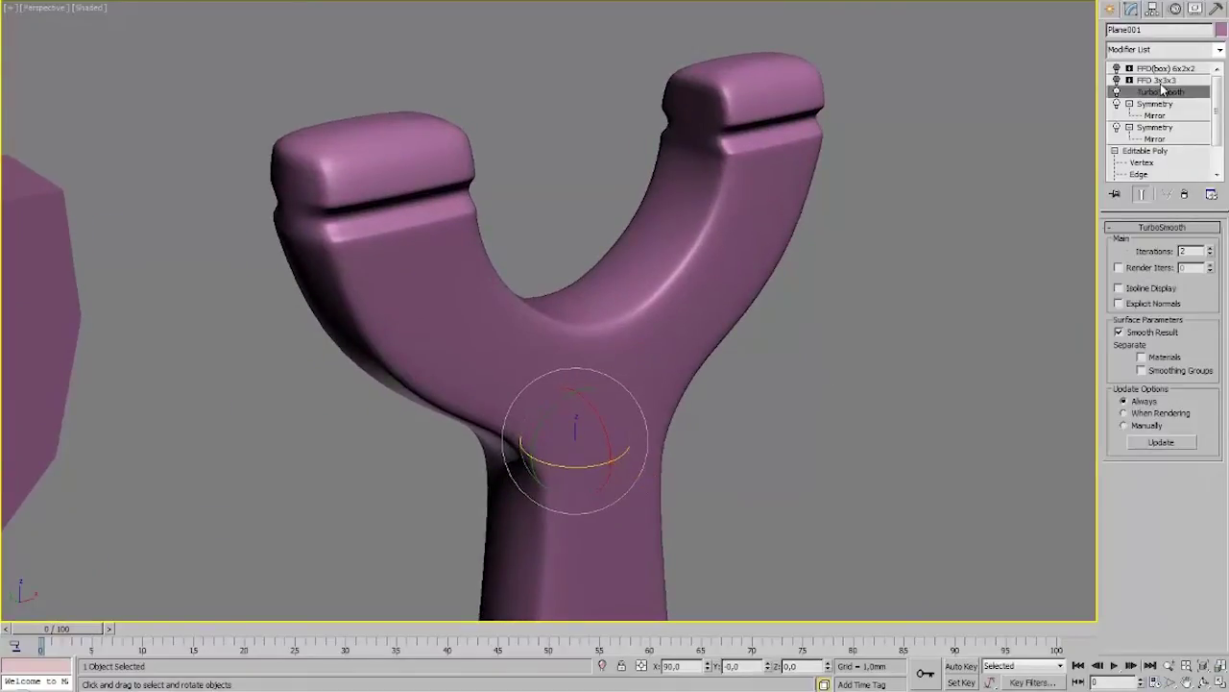
{"action": "left_click", "coordinate": [1157, 80]}
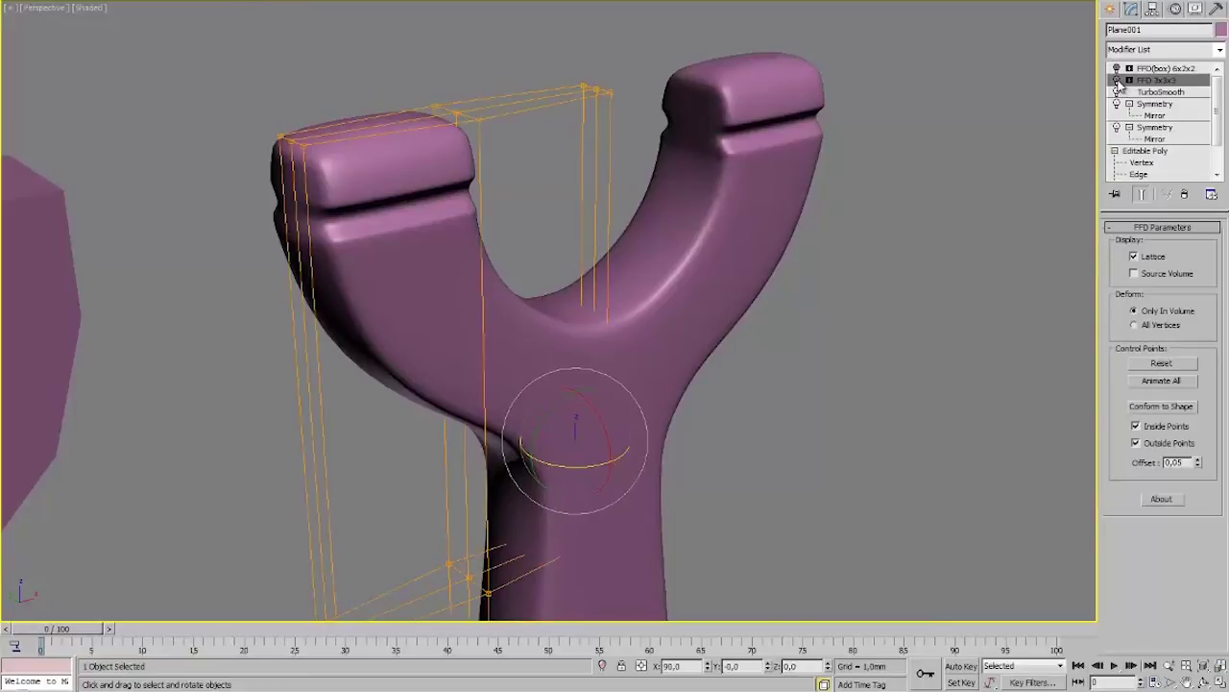
{"action": "left_click", "coordinate": [1117, 81]}
{"action": "scroll", "coordinate": [845, 337], "scroll_direction": "down", "scroll_amount": 4}
{"action": "middle_click_drag", "start_coordinate": [892, 247], "coordinate": [915, 225], "text": "alt"}
{"action": "left_click", "coordinate": [1116, 81]}
{"action": "left_click", "coordinate": [1116, 80]}
Try pulling one fork's upper corner control points of the FFD 3x3x3 lattice inward along X and to about 88.6 mm in Y.
{"action": "left_click", "coordinate": [1130, 80]}
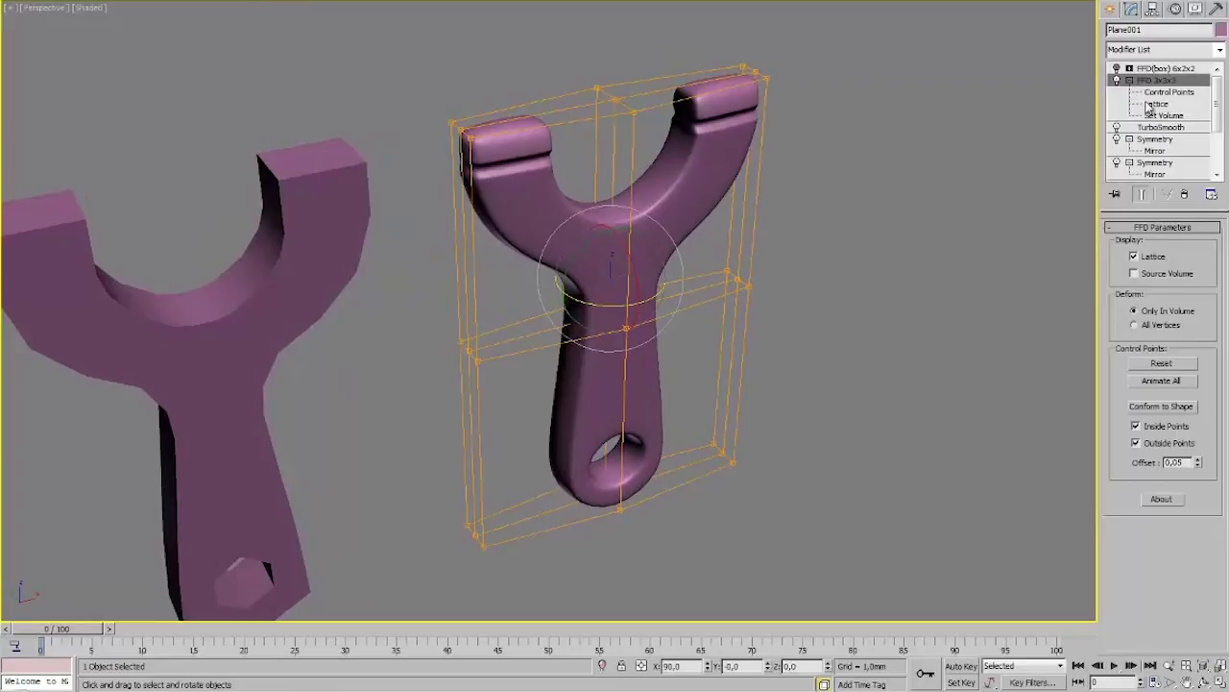
{"action": "left_click", "coordinate": [1152, 104]}
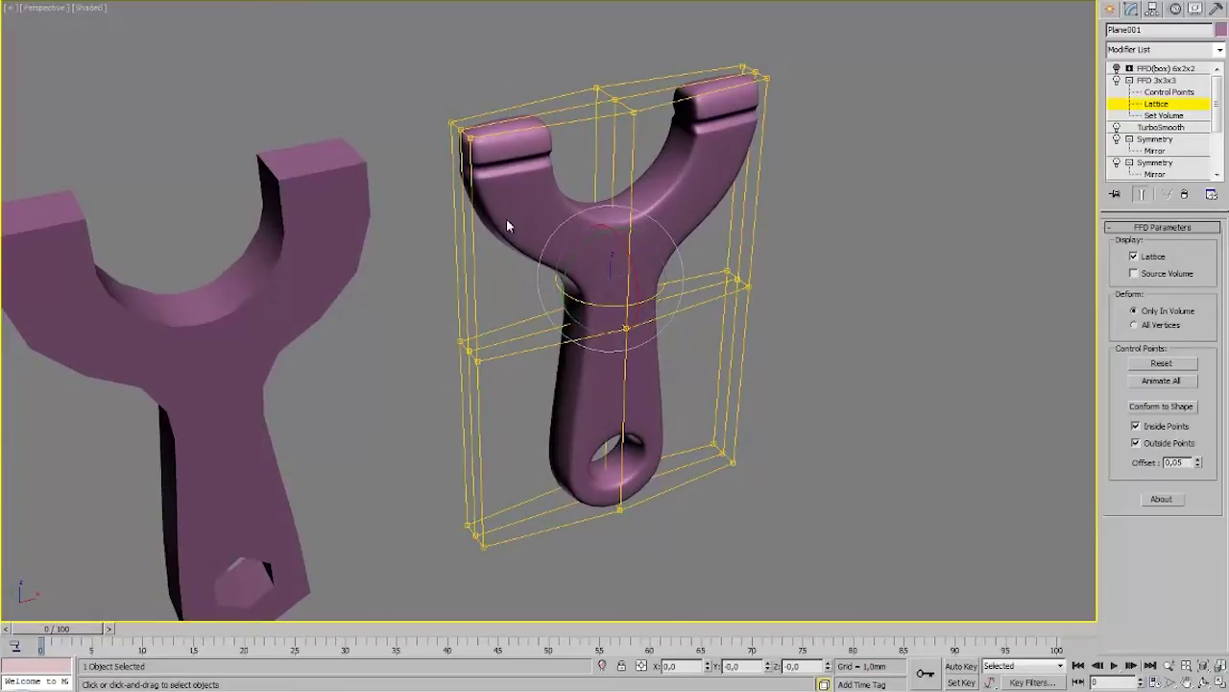
{"action": "left_click", "coordinate": [1169, 93]}
{"action": "left_click_drag", "start_coordinate": [375, 75], "coordinate": [512, 178]}
{"action": "key", "text": "w"}
{"action": "middle_click_drag", "start_coordinate": [512, 179], "coordinate": [524, 209], "text": "alt"}
{"action": "left_click_drag", "start_coordinate": [546, 151], "coordinate": [599, 142]}
{"action": "middle_click_drag", "start_coordinate": [434, 190], "coordinate": [494, 165], "text": "alt"}
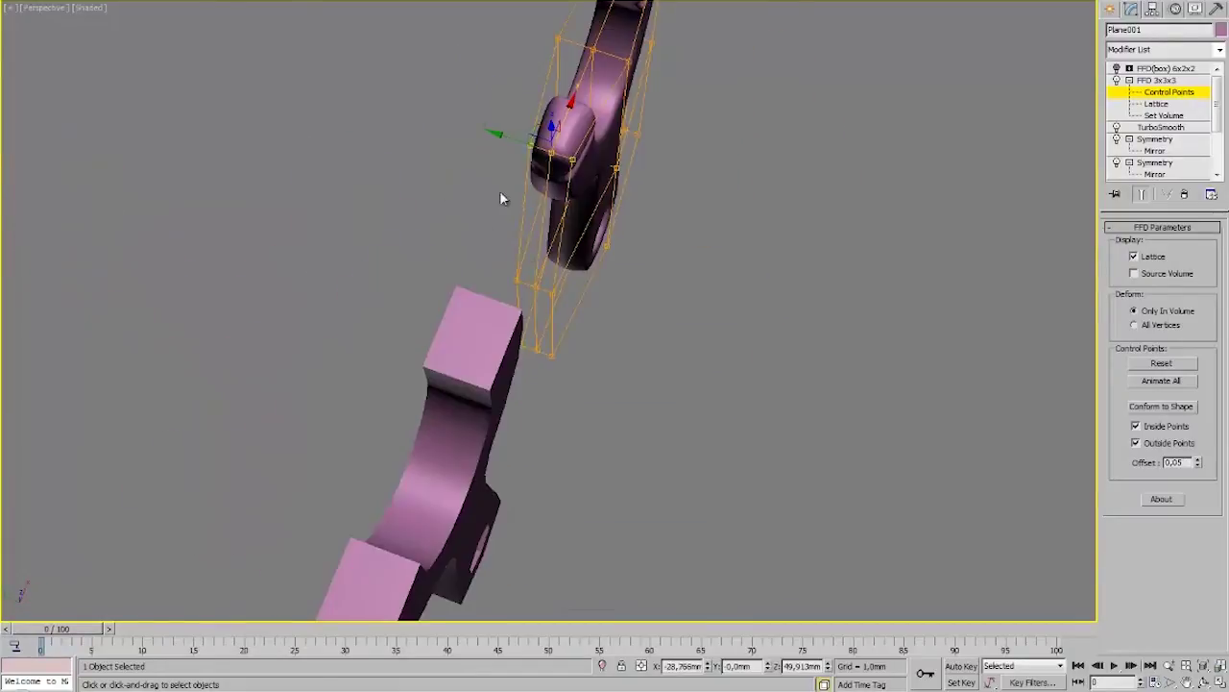
{"action": "left_click_drag", "start_coordinate": [514, 142], "coordinate": [473, 221]}
{"action": "middle_click_drag", "start_coordinate": [474, 215], "coordinate": [589, 212], "text": "alt"}
{"action": "scroll", "coordinate": [374, 171], "scroll_direction": "down", "scroll_amount": 4}
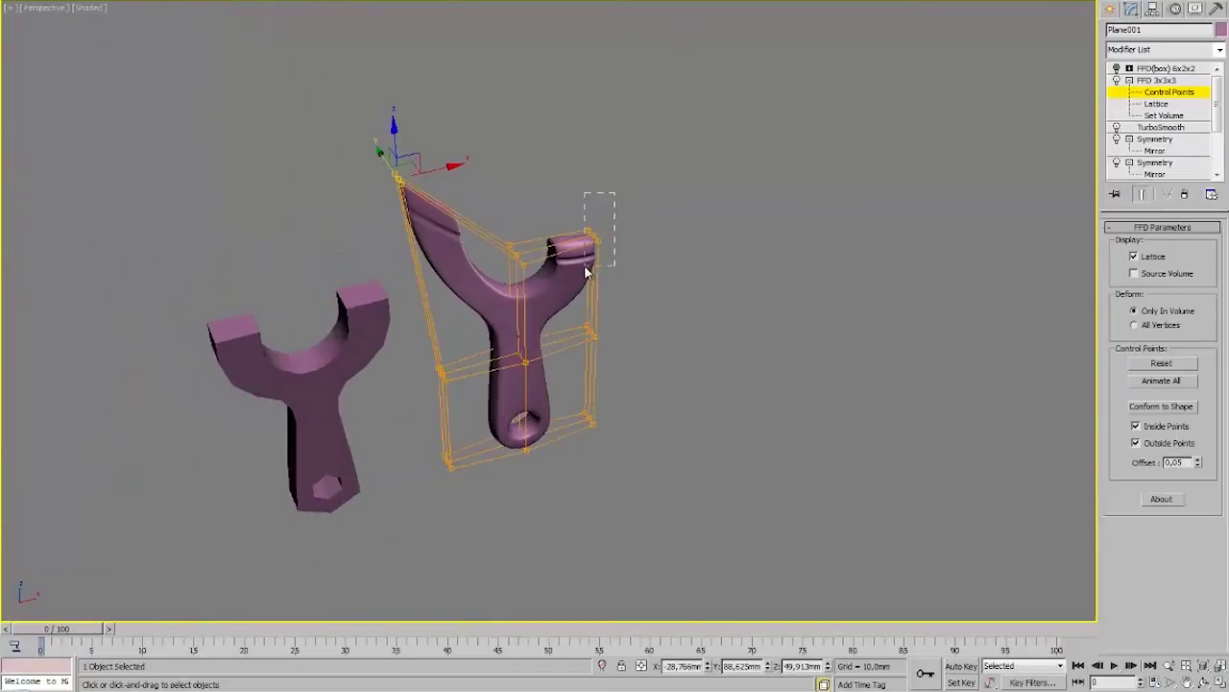
Try pulling the other fork's upper corner control points to about 95.4 mm in Y and adjusting the lattice's middle row.
{"action": "left_click_drag", "start_coordinate": [587, 267], "coordinate": [588, 265]}
{"action": "left_click_drag", "start_coordinate": [568, 200], "coordinate": [479, 117]}
{"action": "middle_click_drag", "start_coordinate": [581, 310], "coordinate": [610, 298], "text": "alt"}
{"action": "scroll", "coordinate": [472, 274], "scroll_direction": "up", "scroll_amount": 3}
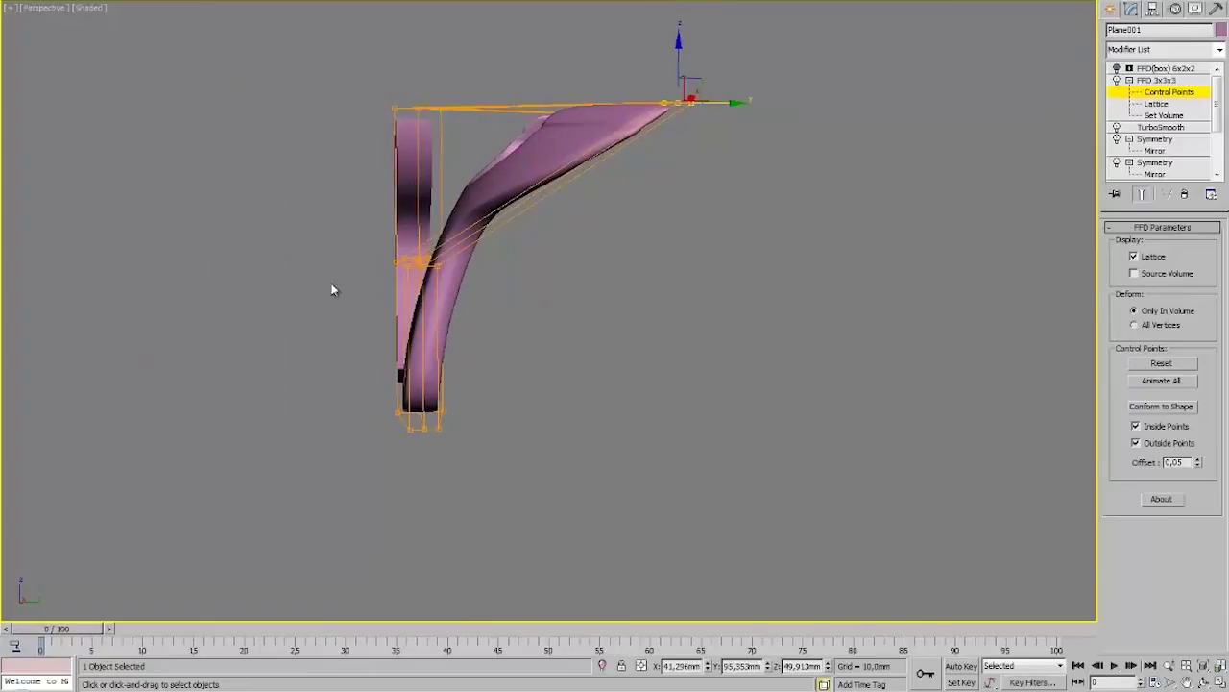
{"action": "left_click_drag", "start_coordinate": [323, 225], "coordinate": [529, 316]}
{"action": "middle_click_drag", "start_coordinate": [529, 316], "coordinate": [488, 301], "text": "alt"}
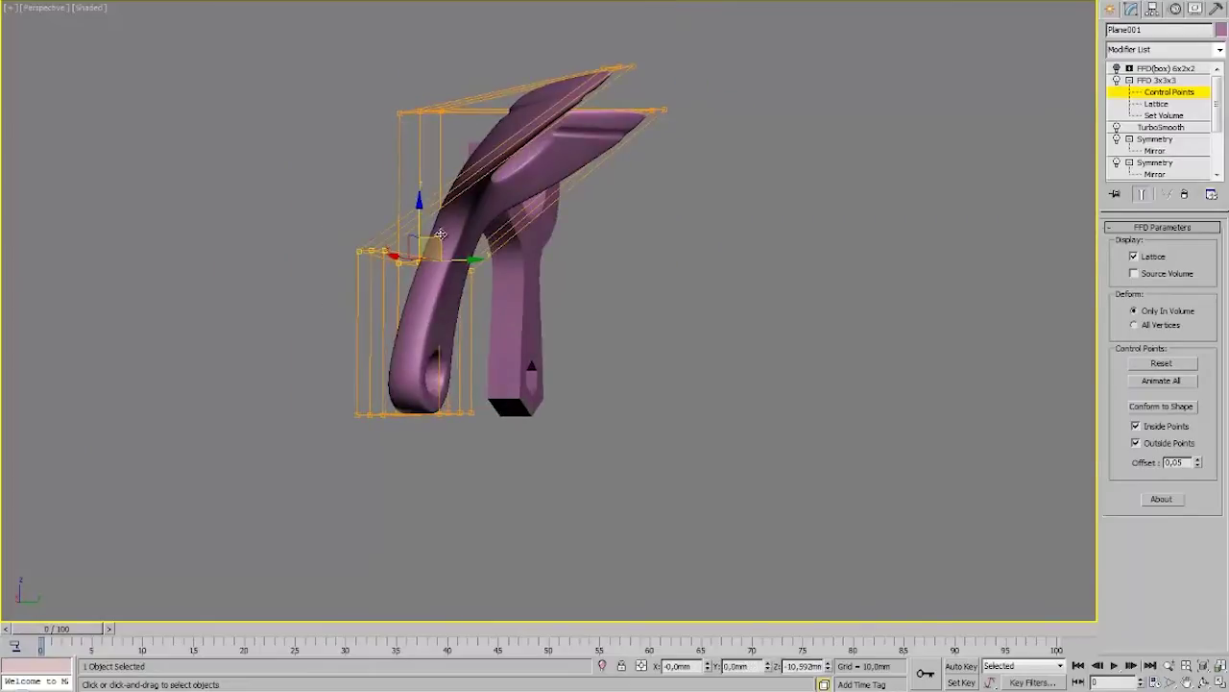
{"action": "middle_click_drag", "start_coordinate": [441, 234], "coordinate": [765, 349], "text": "alt"}
Undo all the lattice control point moves and return to the FFD 3x3x3 modifier level.
{"action": "key", "text": "ctrl+z"}
{"action": "key", "text": "ctrl+z"}
{"action": "key", "text": "ctrl+z"}
{"action": "key", "text": "ctrl+z"}
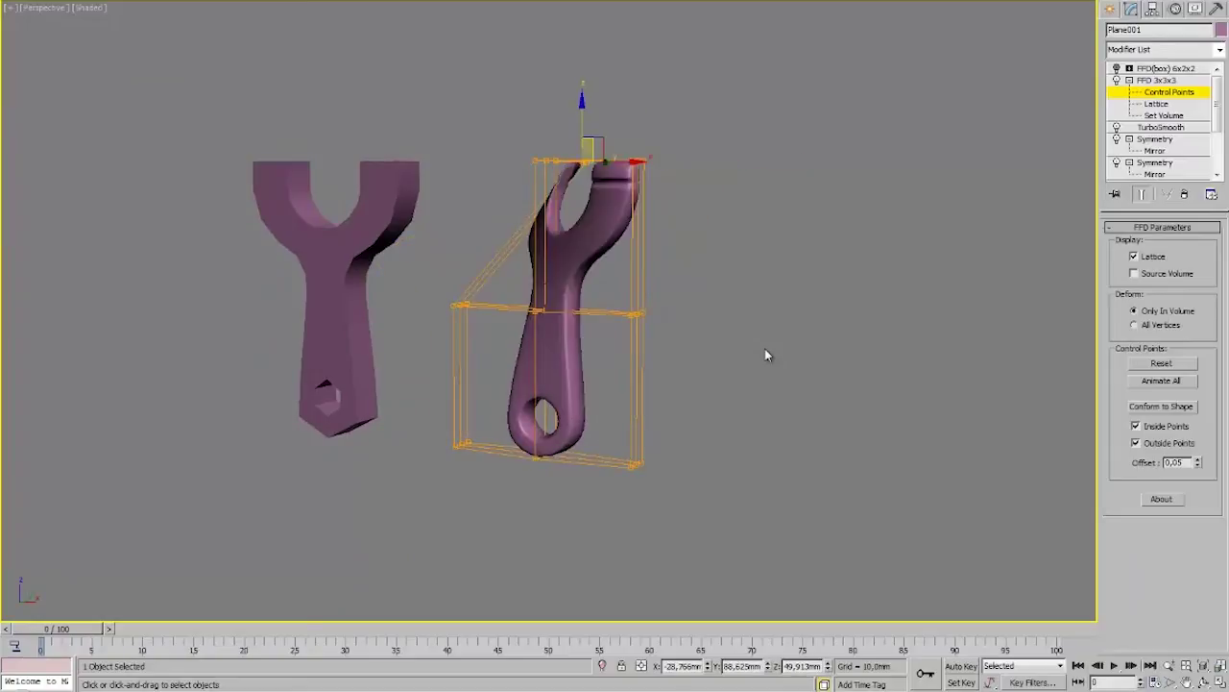
{"action": "key", "text": "ctrl+z"}
{"action": "key", "text": "ctrl+z"}
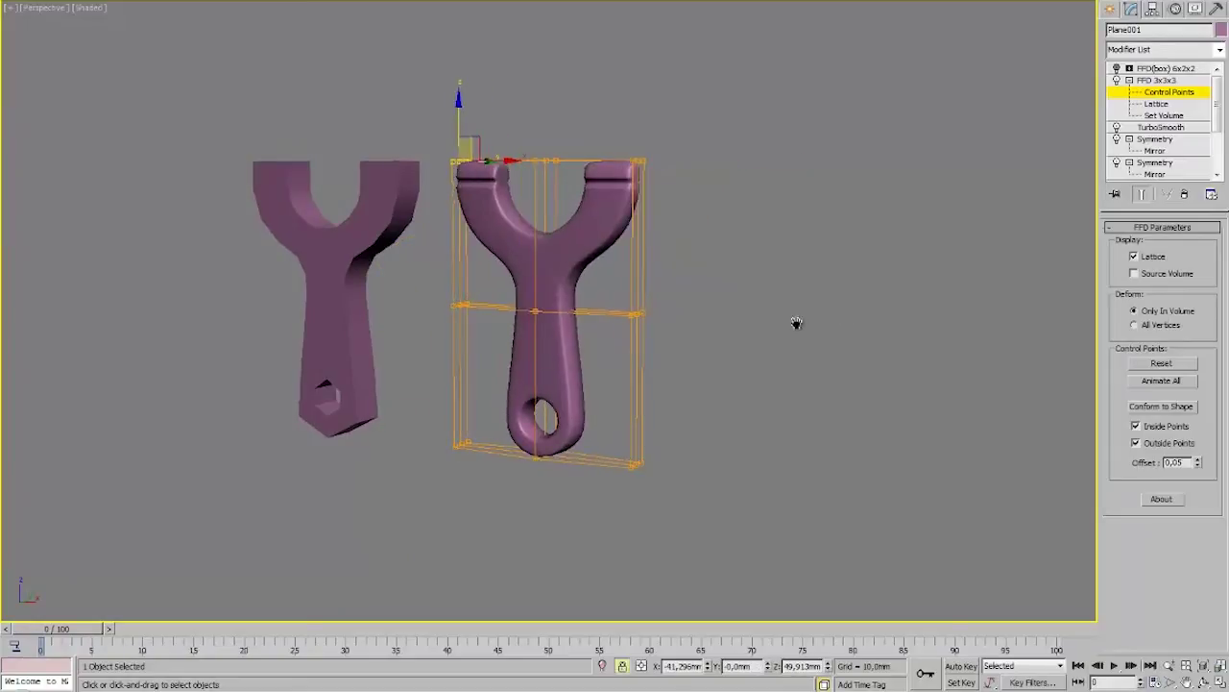
{"action": "middle_click_drag", "start_coordinate": [797, 325], "coordinate": [807, 335]}
{"action": "middle_click_drag", "start_coordinate": [727, 337], "coordinate": [779, 348], "text": "alt"}
{"action": "scroll", "coordinate": [779, 349], "scroll_direction": "up", "scroll_amount": 2}
{"action": "middle_click_drag", "start_coordinate": [788, 404], "coordinate": [804, 458]}
{"action": "left_click", "coordinate": [1157, 79]}
{"action": "middle_click_drag", "start_coordinate": [801, 282], "coordinate": [815, 332], "text": "alt"}
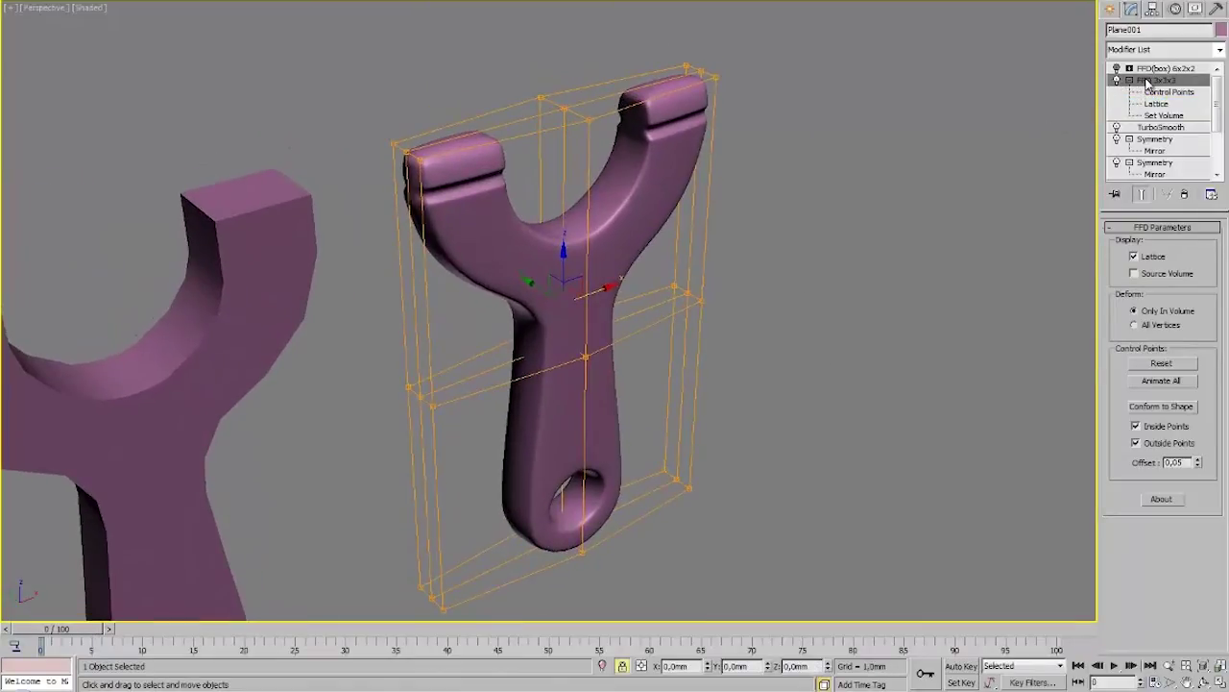
{"action": "mouse_move", "coordinate": [895, 235]}
{"action": "middle_mouse_down", "text": "alt"}
{"action": "mouse_move", "coordinate": [832, 257]}
{"action": "mouse_move", "coordinate": [873, 234]}
{"action": "middle_mouse_up", "text": "alt"}
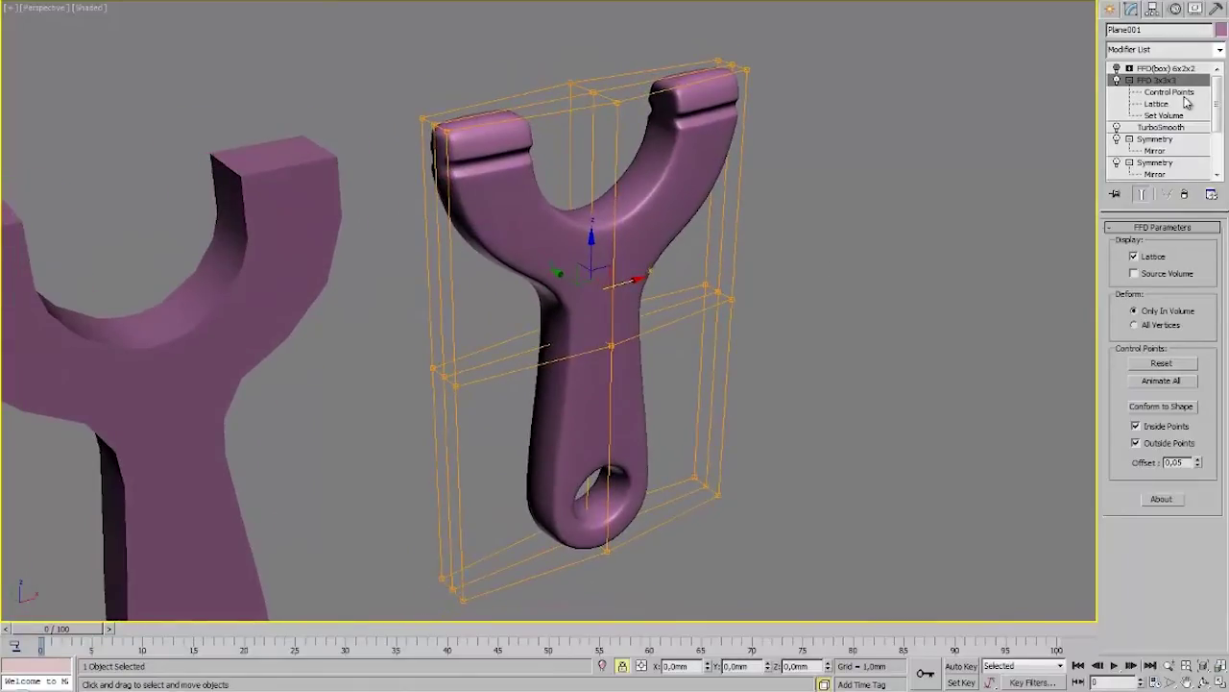
Select the FFD(box) 6x2x2 modifier and preview its deformation on the full slingshot.
{"action": "left_click", "coordinate": [1119, 70]}
{"action": "left_click", "coordinate": [1115, 71]}
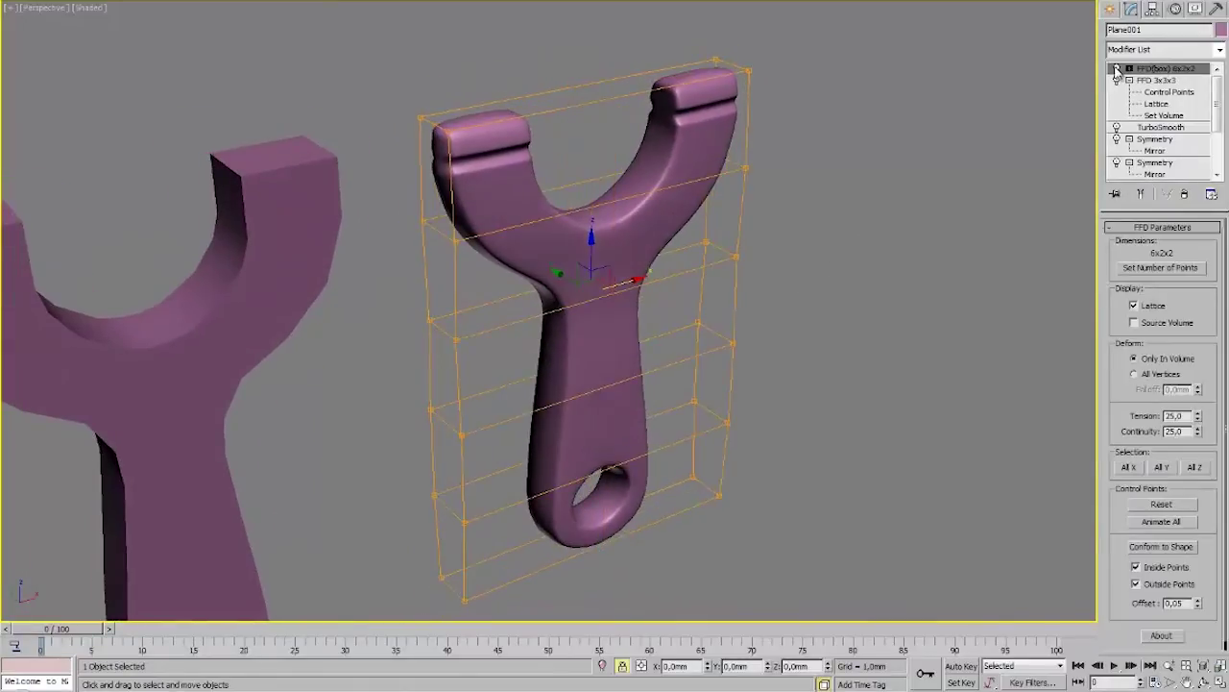
{"action": "left_click", "coordinate": [1117, 70]}
Isolate the slingshot and frame it in the Left view to show its side profile.
{"action": "middle_click_drag", "start_coordinate": [971, 153], "coordinate": [912, 279], "text": "alt"}
{"action": "middle_click_drag", "start_coordinate": [857, 212], "coordinate": [858, 254], "text": "alt"}
{"action": "key", "text": "alt+q"}
{"action": "key", "text": "f"}
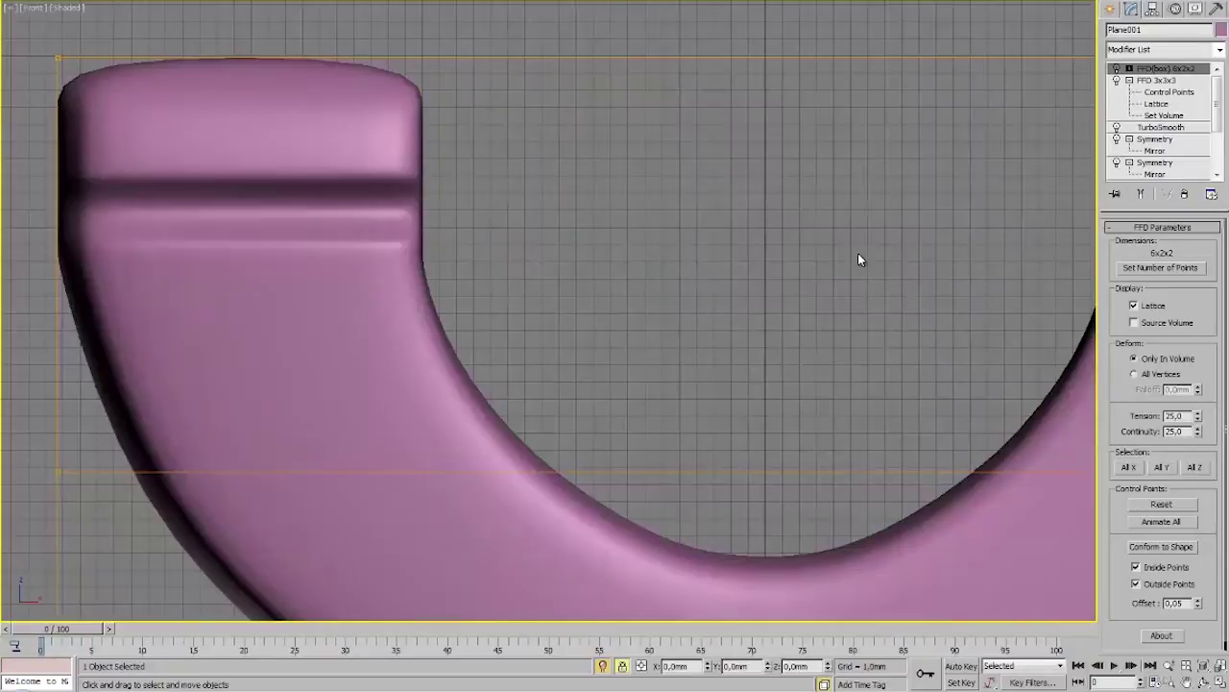
{"action": "key", "text": "z"}
{"action": "key", "text": "l"}
{"action": "key", "text": "z"}
{"action": "middle_click_drag", "start_coordinate": [811, 300], "coordinate": [830, 319]}
{"action": "scroll", "coordinate": [735, 305], "scroll_direction": "up", "scroll_amount": 2}
{"action": "scroll", "coordinate": [735, 305], "scroll_direction": "down", "scroll_amount": 2}
{"action": "middle_click_drag", "start_coordinate": [735, 305], "coordinate": [815, 283]}
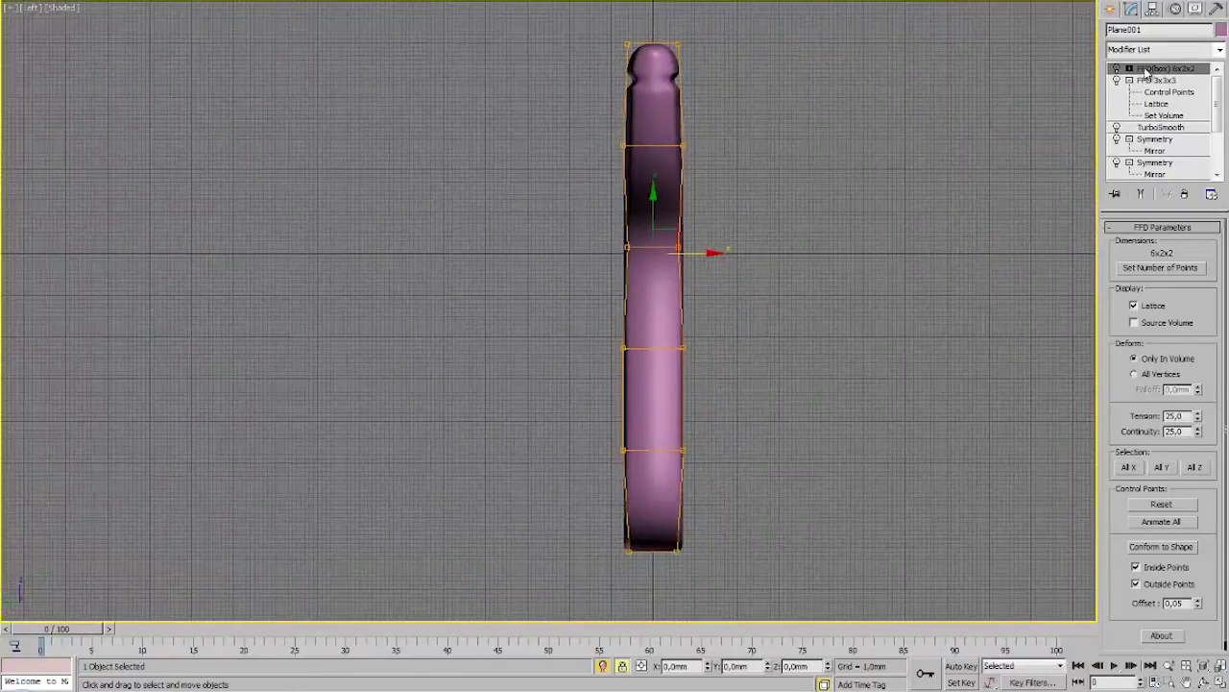
Enable the FFD(box) 6x2x2 modifier and compare the slingshot's side profile with it off and on.
{"action": "left_click", "coordinate": [1117, 75]}
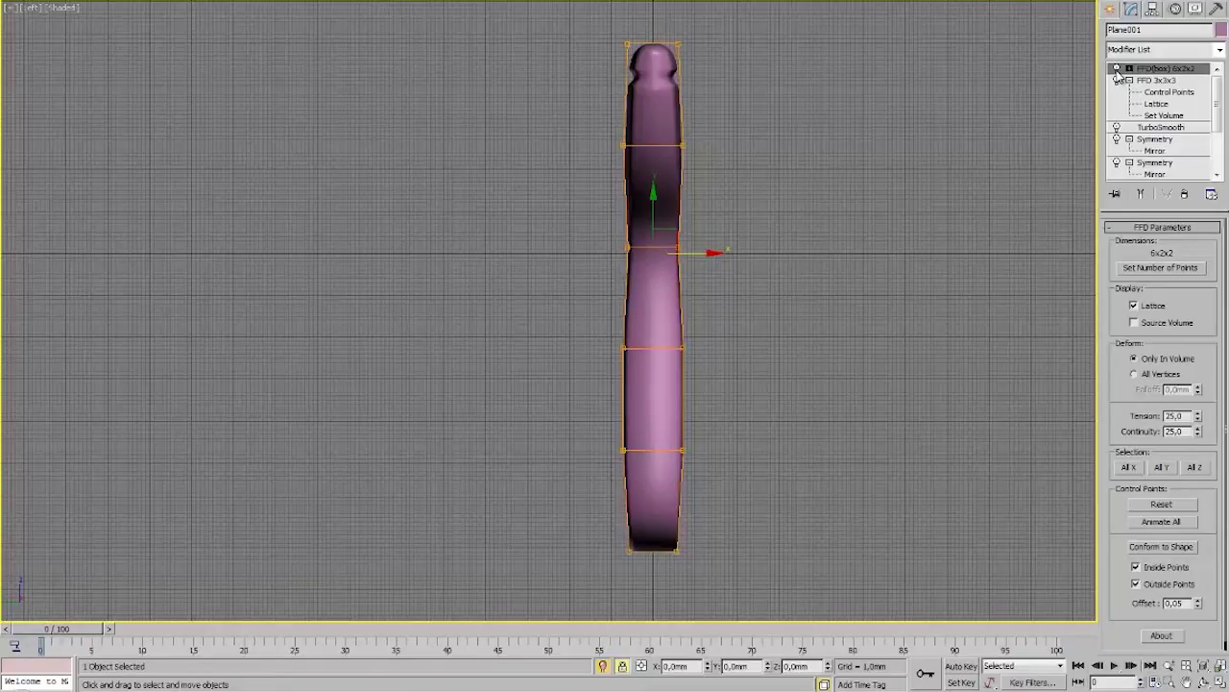
{"action": "middle_click_drag", "start_coordinate": [739, 182], "coordinate": [686, 183]}
{"action": "middle_click_drag", "start_coordinate": [554, 36], "coordinate": [525, 346]}
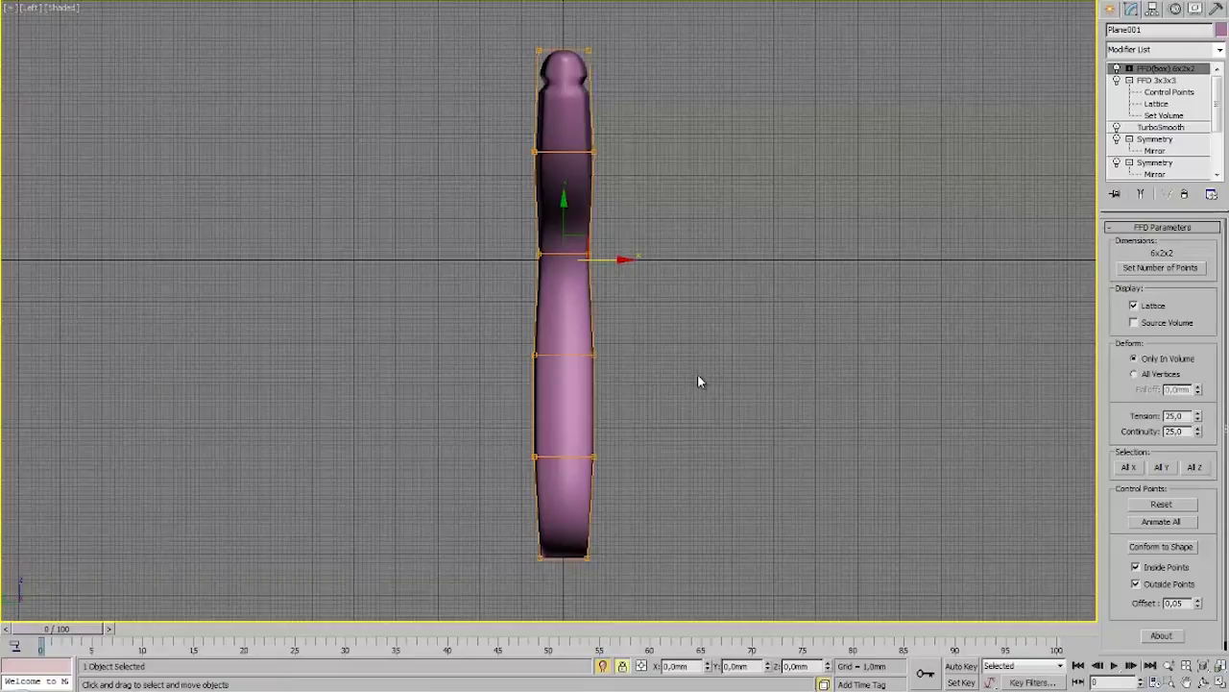
{"action": "middle_click_drag", "start_coordinate": [698, 203], "coordinate": [709, 201]}
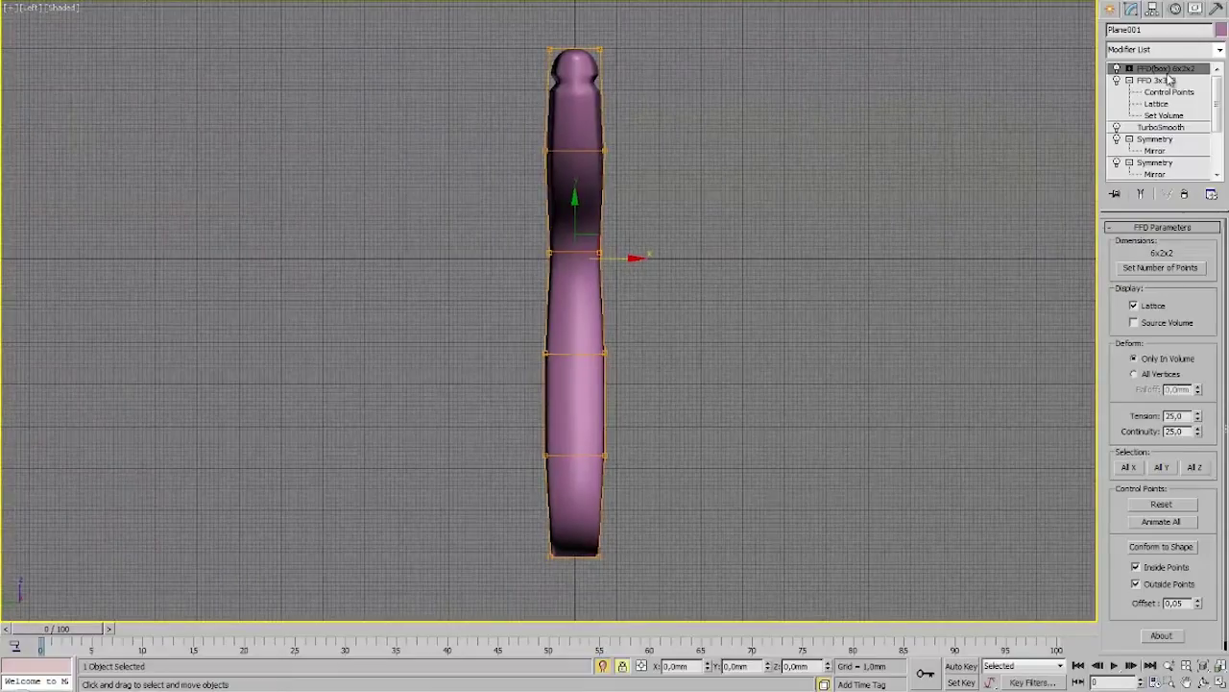
{"action": "left_click", "coordinate": [1117, 69]}
{"action": "left_click", "coordinate": [1117, 70]}
{"action": "left_click", "coordinate": [1117, 69]}
{"action": "left_click", "coordinate": [1117, 69]}
{"action": "middle_click_drag", "start_coordinate": [800, 176], "coordinate": [823, 178]}
{"action": "left_click", "coordinate": [1119, 70]}
{"action": "left_click", "coordinate": [1119, 70]}
Compare the side profile with the FFD 3x3x3 and FFD(box) 6x2x2 modifiers switched off, and re-enable both.
{"action": "left_click", "coordinate": [1117, 81]}
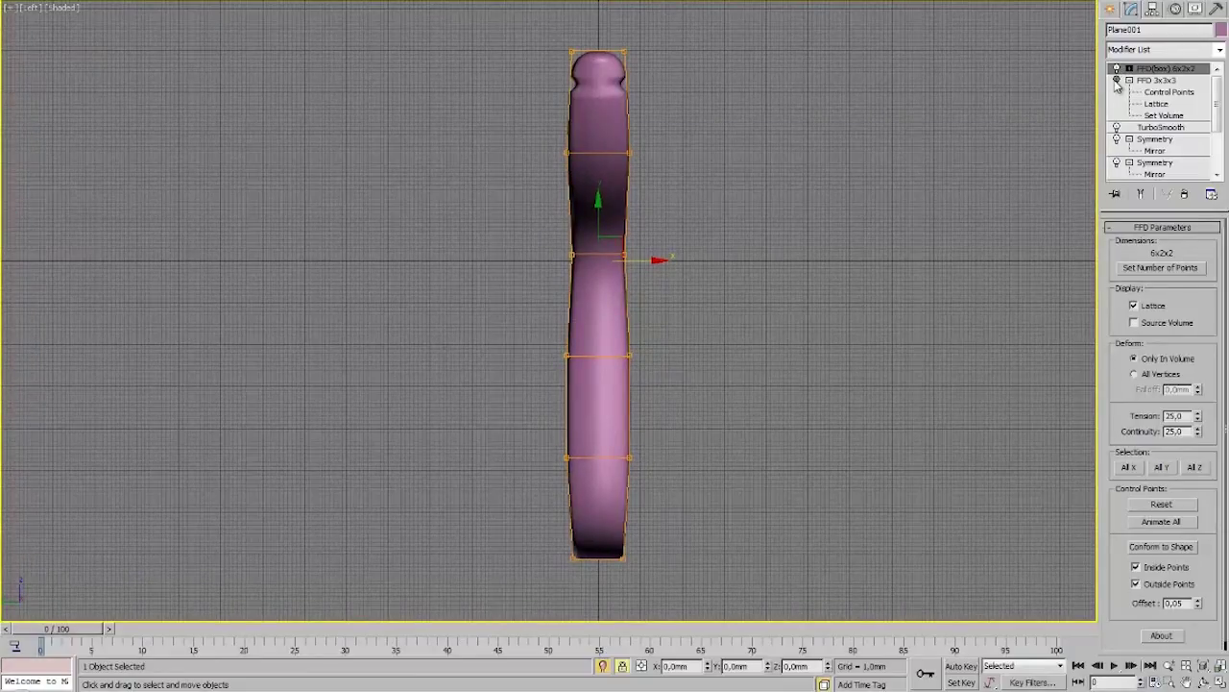
{"action": "left_click", "coordinate": [1116, 70]}
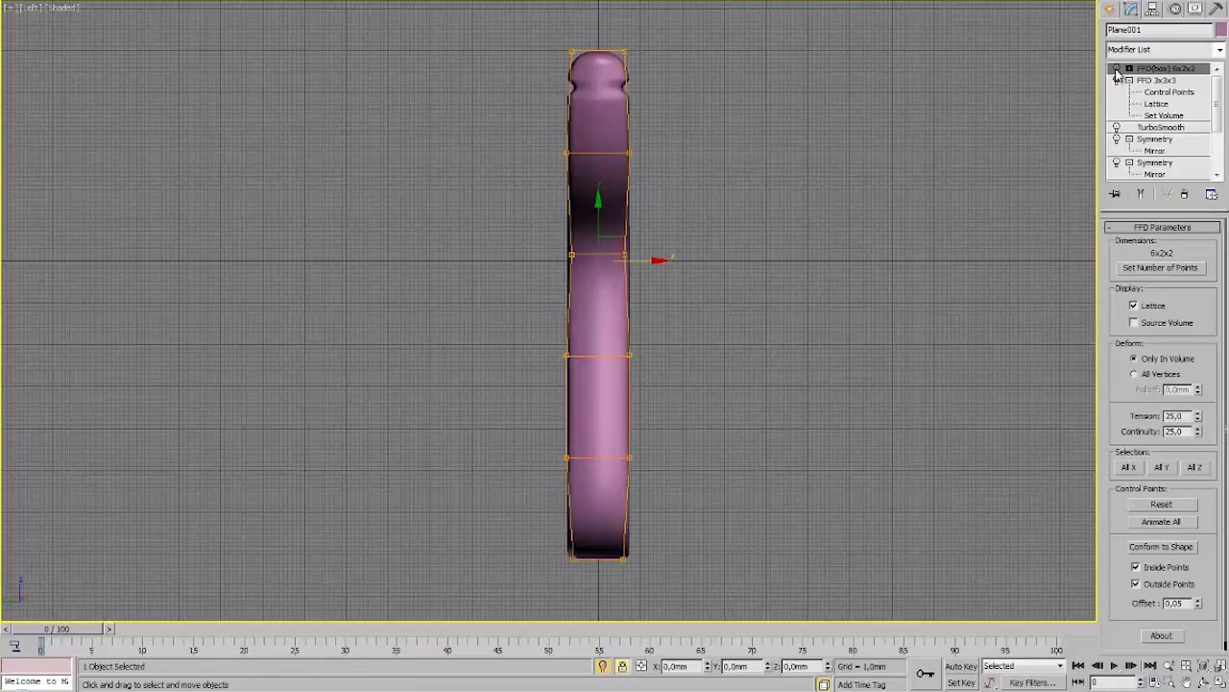
{"action": "left_click", "coordinate": [1116, 72]}
{"action": "left_click", "coordinate": [1116, 81]}
{"action": "middle_click_drag", "start_coordinate": [779, 242], "coordinate": [786, 247]}
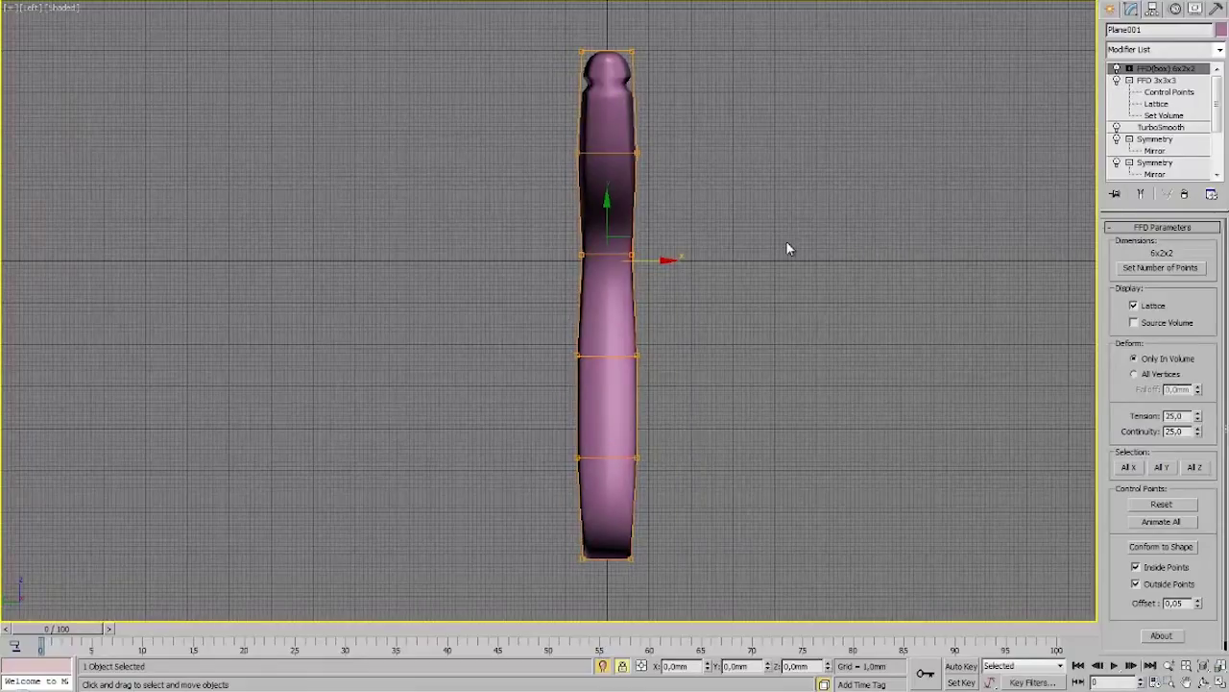
Switch to the Perspective view and enter the Editable Poly's Vertex level to inspect the base mesh below the modifiers.
{"action": "key", "text": "p"}
{"action": "middle_click_drag", "start_coordinate": [840, 335], "coordinate": [786, 343], "text": "alt"}
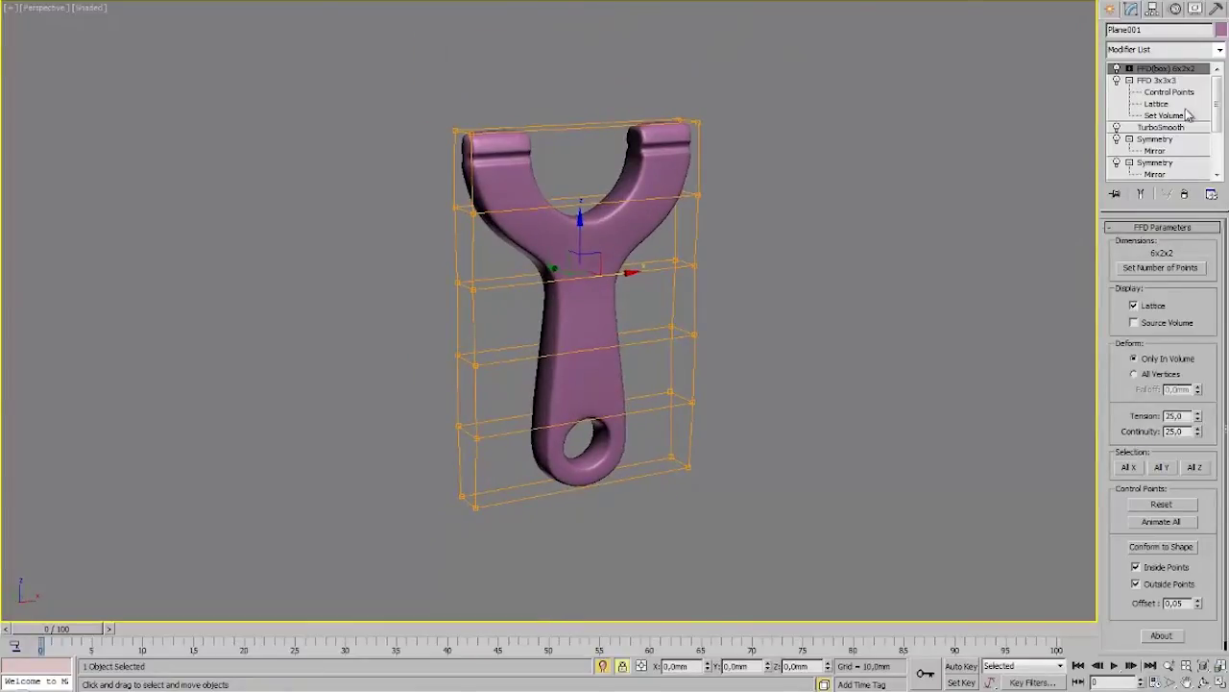
{"action": "scroll", "coordinate": [1157, 149], "scroll_direction": "down", "scroll_amount": 3}
{"action": "left_click", "coordinate": [1143, 141]}
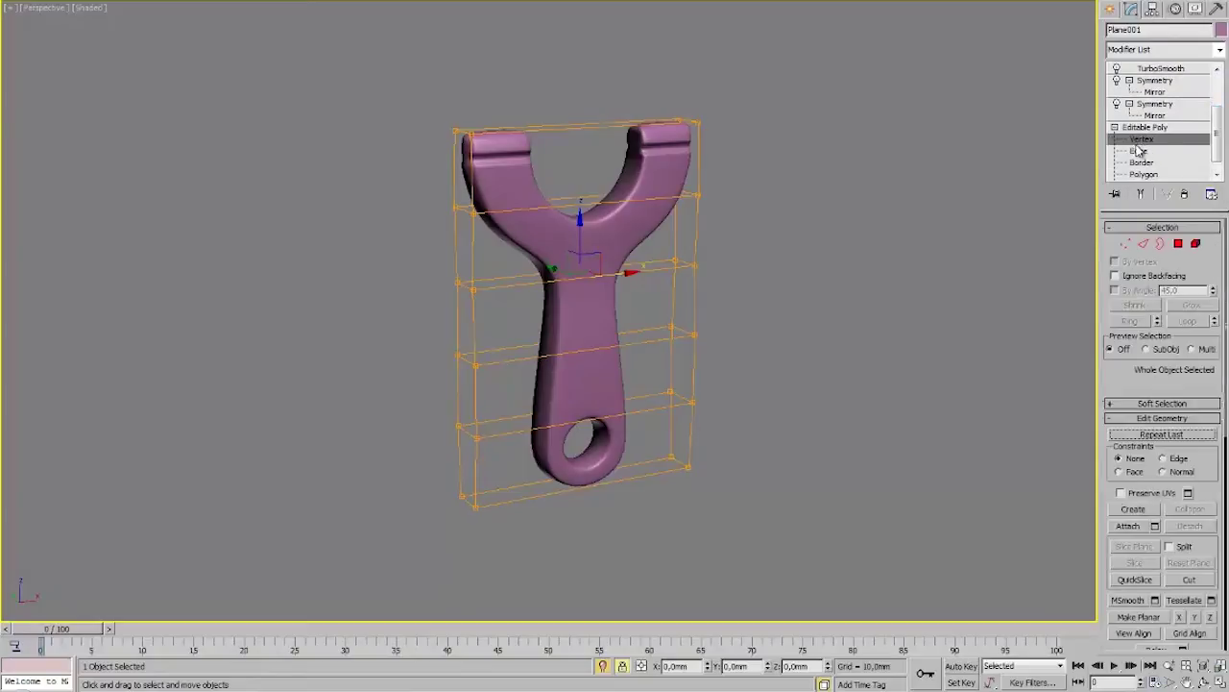
{"action": "middle_click_drag", "start_coordinate": [650, 304], "coordinate": [931, 252], "text": "alt"}
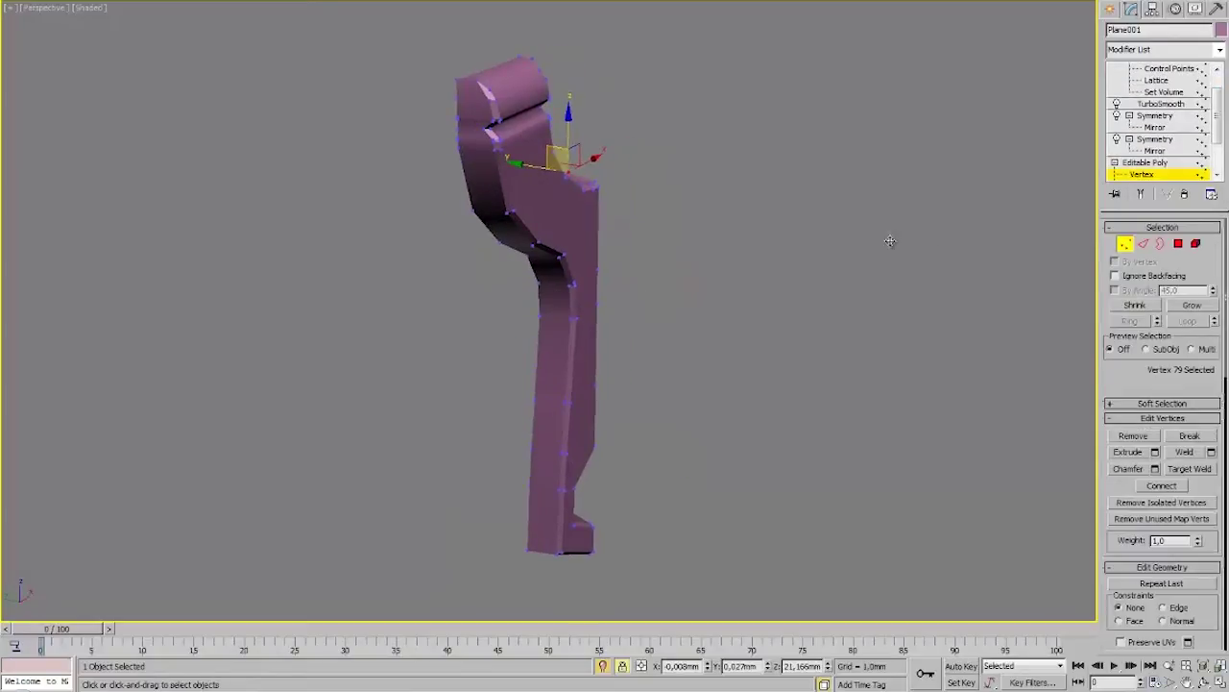
{"action": "middle_click_drag", "start_coordinate": [721, 320], "coordinate": [736, 329]}
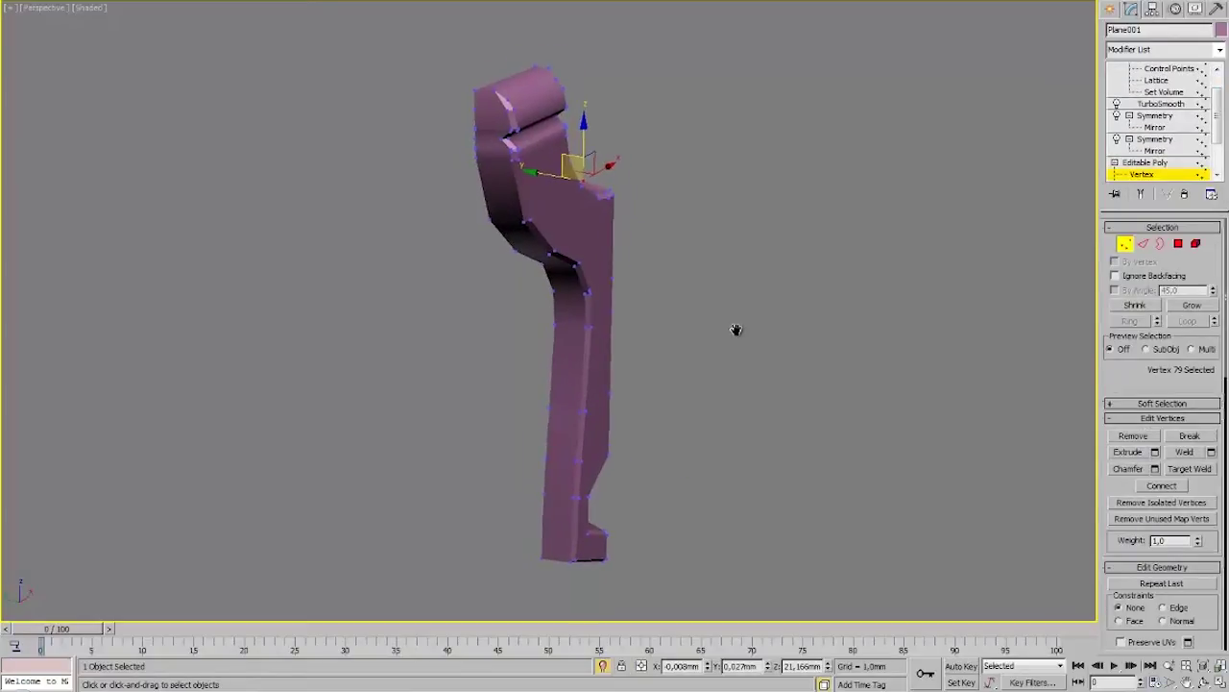
Display edged faces on the base mesh and select the four vertices at the neck where the fork meets the handle.
{"action": "left_click", "coordinate": [577, 271]}
{"action": "key", "text": "z"}
{"action": "key", "text": "F4"}
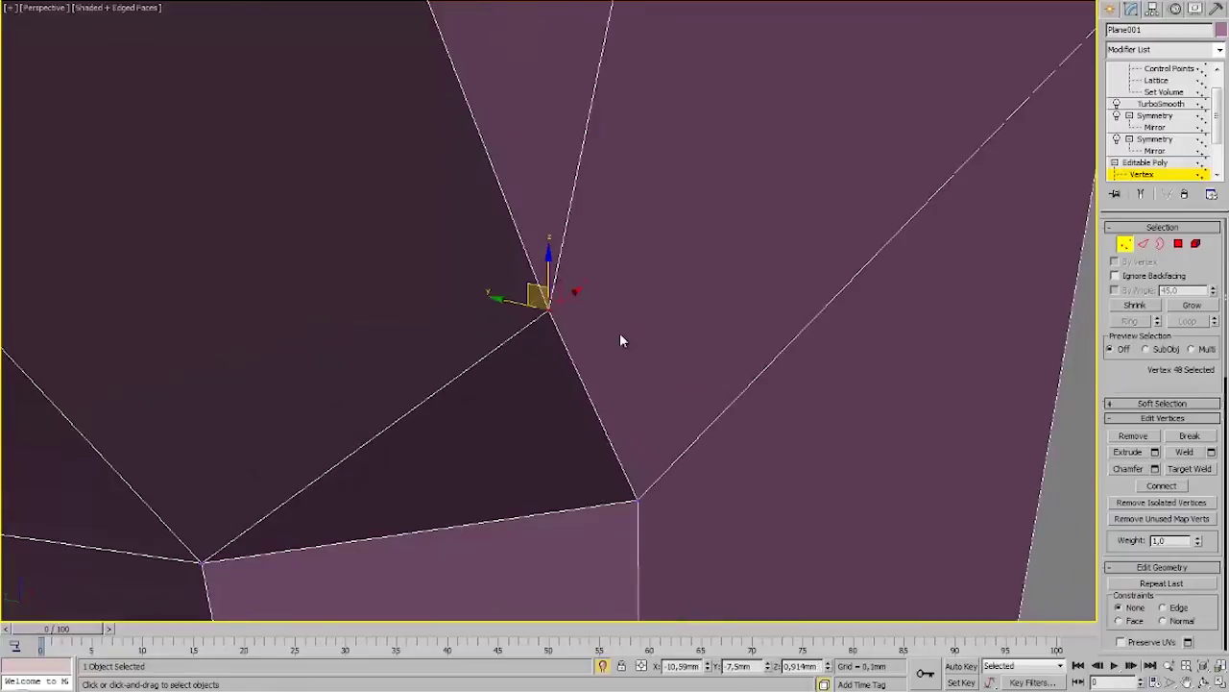
{"action": "scroll", "coordinate": [619, 333], "scroll_direction": "down", "scroll_amount": 8}
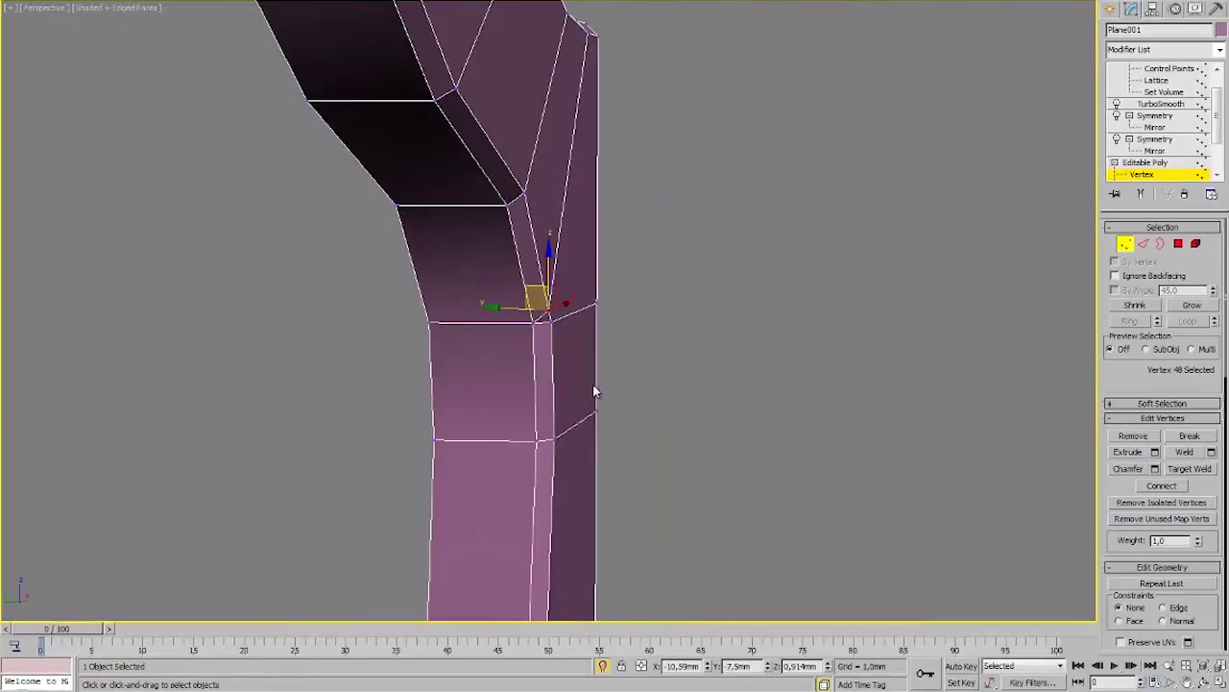
{"action": "left_click_drag", "start_coordinate": [625, 298], "coordinate": [483, 361]}
{"action": "middle_click_drag", "start_coordinate": [543, 362], "coordinate": [584, 354], "text": "alt"}
{"action": "scroll", "coordinate": [542, 366], "scroll_direction": "down", "scroll_amount": 5}
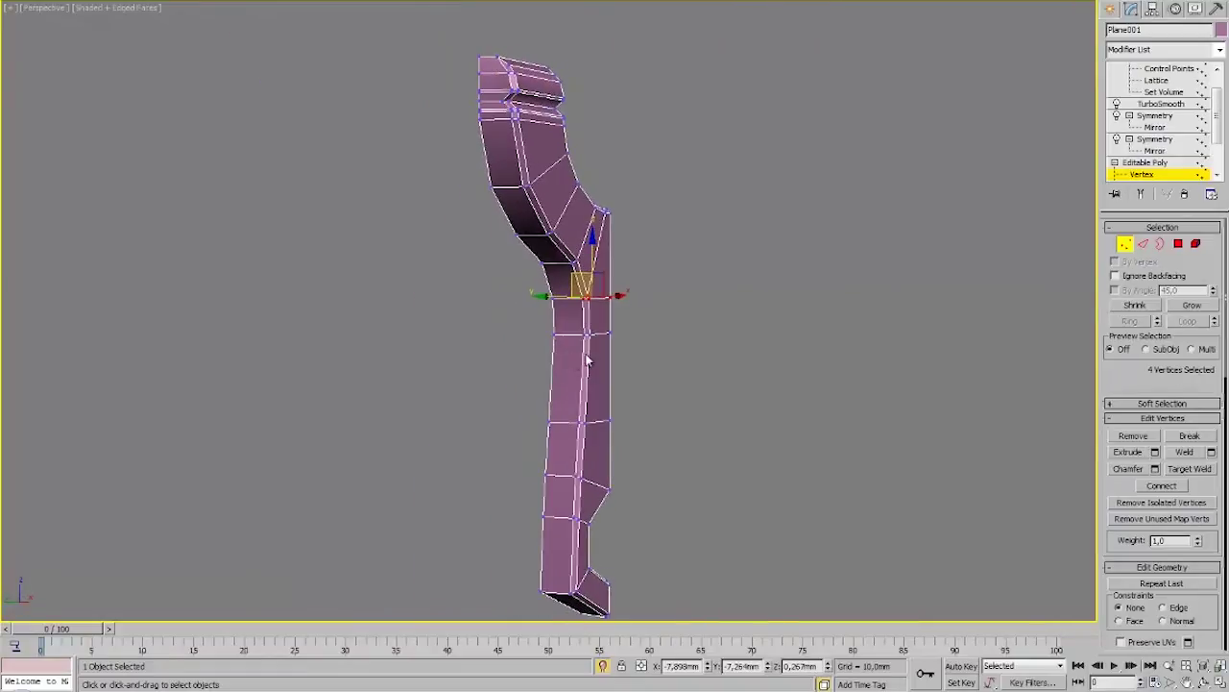
Show the end result of the modifier stack over the vertex cage, without edged faces, and view the neck up close.
{"action": "left_click", "coordinate": [1141, 193]}
{"action": "middle_click_drag", "start_coordinate": [831, 297], "coordinate": [815, 310], "text": "alt"}
{"action": "key", "text": "F4"}
{"action": "middle_click_drag", "start_coordinate": [717, 332], "coordinate": [536, 352], "text": "alt"}
{"action": "middle_click_drag", "start_coordinate": [548, 291], "coordinate": [642, 325], "text": "alt"}
{"action": "scroll", "coordinate": [719, 346], "scroll_direction": "up", "scroll_amount": 3}
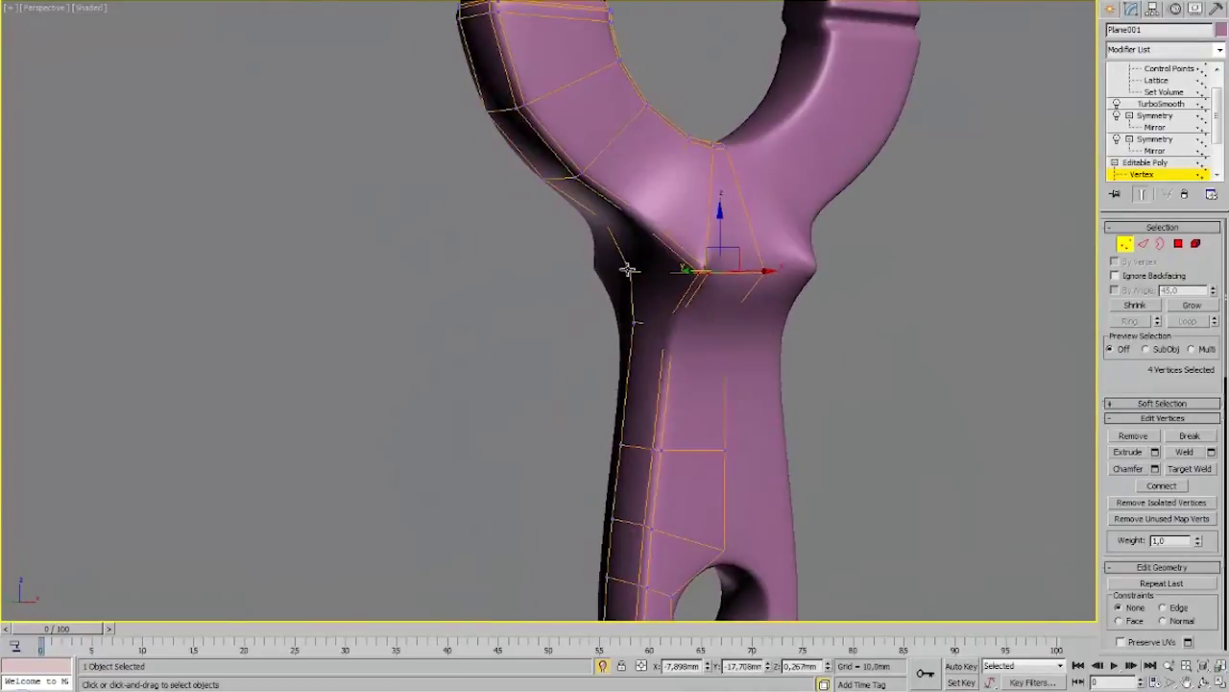
Try pulling the outer neck vertex outward to X about -23.85 mm and adjusting the vertices midway down the handle.
{"action": "left_click", "coordinate": [630, 274]}
{"action": "middle_click_drag", "start_coordinate": [625, 275], "coordinate": [565, 296], "text": "alt"}
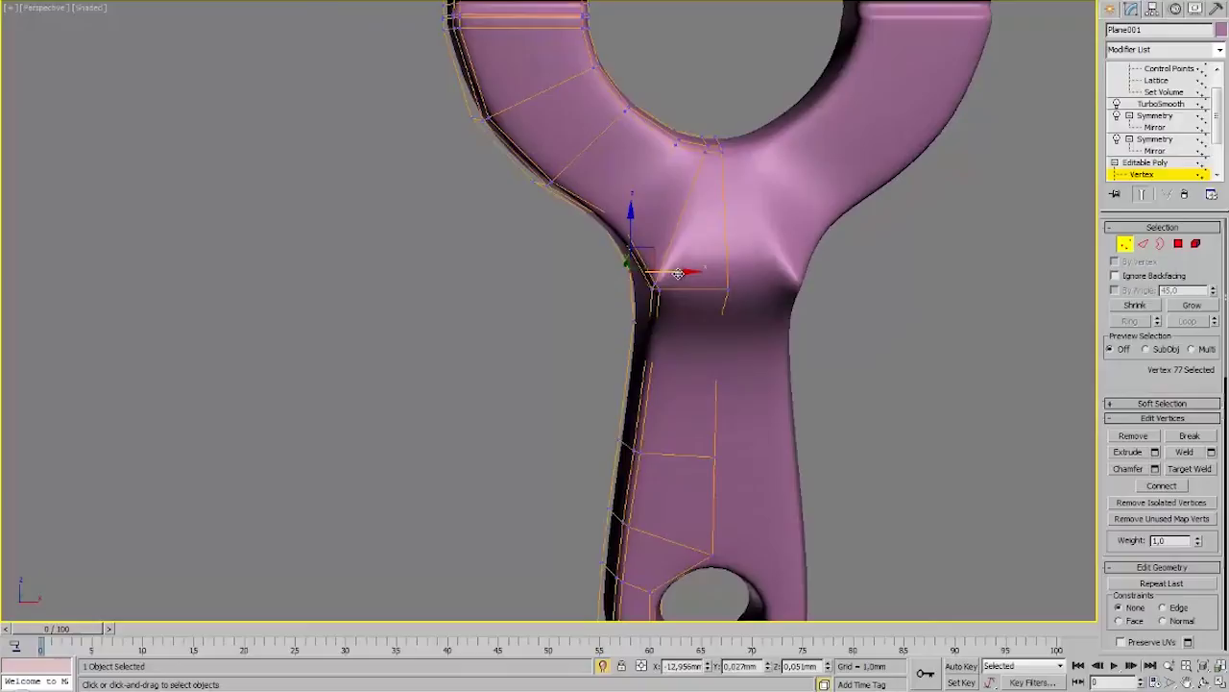
{"action": "middle_click_drag", "start_coordinate": [678, 274], "coordinate": [647, 264], "text": "alt"}
{"action": "left_click_drag", "start_coordinate": [620, 253], "coordinate": [434, 305]}
{"action": "middle_click_drag", "start_coordinate": [524, 323], "coordinate": [285, 348], "text": "alt"}
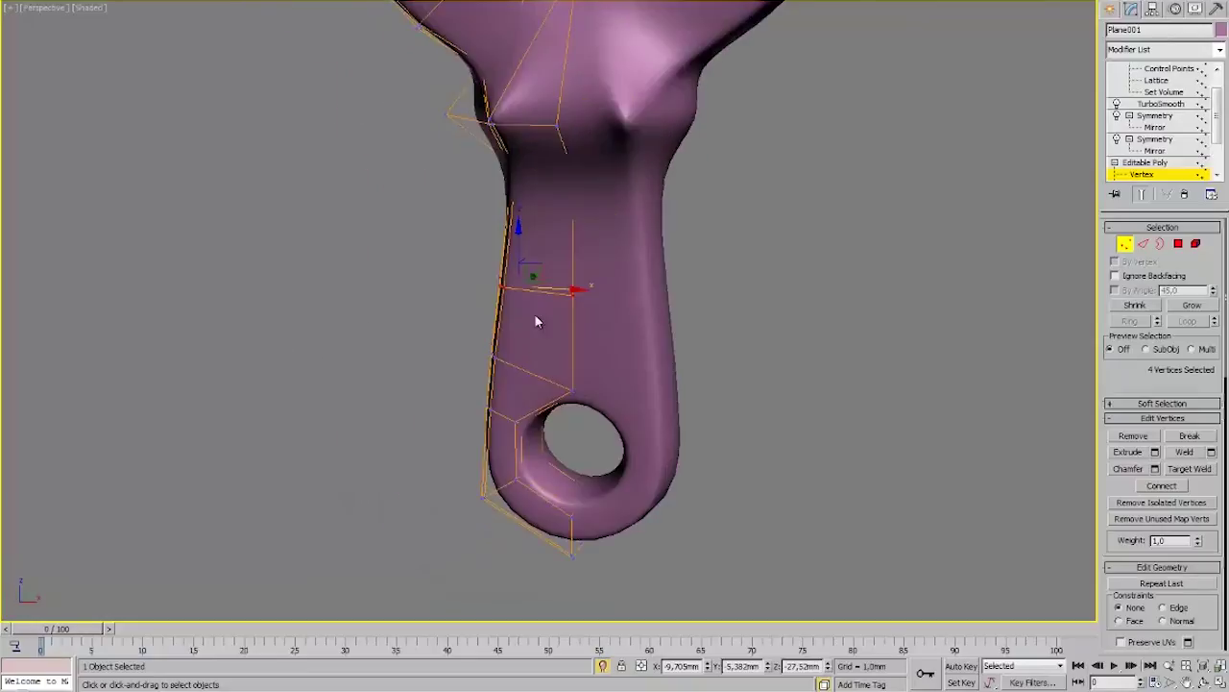
{"action": "left_click_drag", "start_coordinate": [597, 270], "coordinate": [425, 285], "text": "alt"}
{"action": "scroll", "coordinate": [460, 297], "scroll_direction": "down", "scroll_amount": 4}
{"action": "middle_click_drag", "start_coordinate": [460, 297], "coordinate": [505, 395], "text": "alt"}
{"action": "scroll", "coordinate": [465, 300], "scroll_direction": "up", "scroll_amount": 4}
Undo the trial vertex moves on the neck and handle and bring the whole slingshot back into view.
{"action": "key", "text": "ctrl+z"}
{"action": "key", "text": "ctrl+z"}
{"action": "key", "text": "ctrl+z"}
{"action": "key", "text": "ctrl+z"}
{"action": "key", "text": "ctrl+z"}
{"action": "key", "text": "ctrl+z"}
{"action": "key", "text": "ctrl+z"}
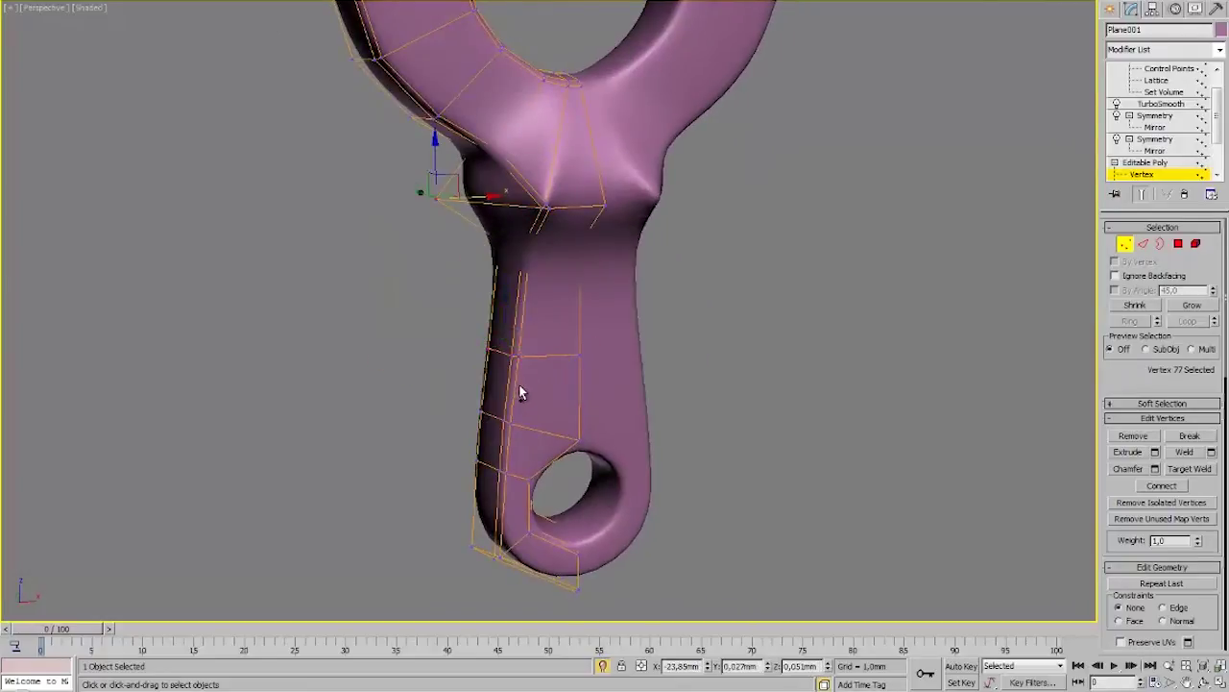
{"action": "scroll", "coordinate": [471, 439], "scroll_direction": "down", "scroll_amount": 4}
{"action": "mouse_move", "coordinate": [472, 439]}
{"action": "middle_mouse_down", "text": "alt"}
{"action": "mouse_move", "coordinate": [510, 439]}
{"action": "mouse_move", "coordinate": [476, 423]}
{"action": "middle_mouse_up", "text": "alt"}
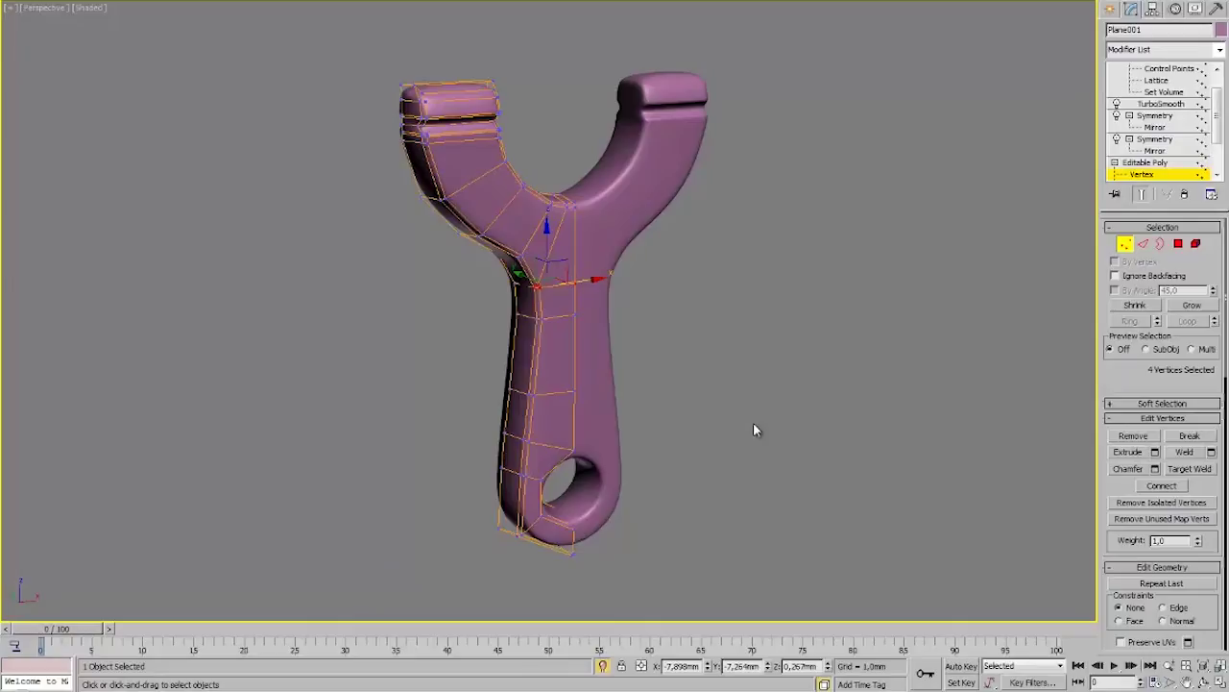
{"action": "middle_click_drag", "start_coordinate": [753, 431], "coordinate": [711, 459], "text": "alt"}
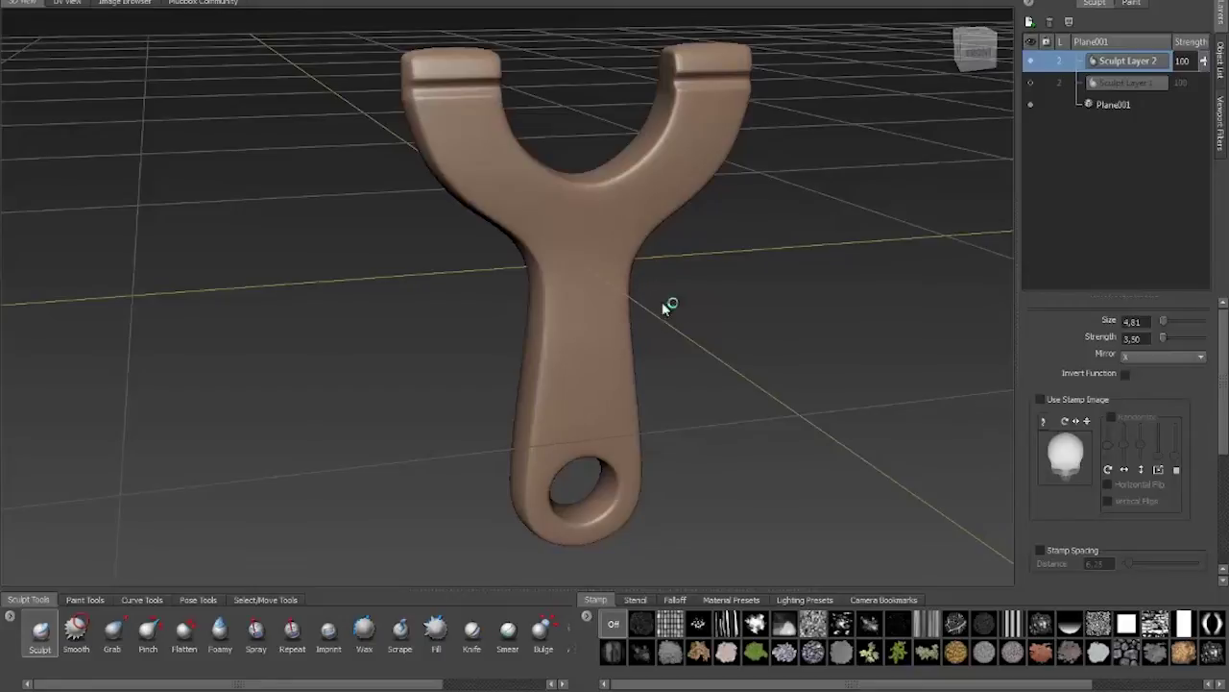
Switch to Mudbox and display the wireframe to examine the slingshot's mesh density around the fork junction.
{"action": "middle_click_drag", "start_coordinate": [692, 290], "coordinate": [681, 300], "text": "alt"}
{"action": "mouse_move", "coordinate": [686, 305]}
{"action": "left_mouse_down", "text": "alt"}
{"action": "mouse_move", "coordinate": [647, 294]}
{"action": "mouse_move", "coordinate": [642, 307]}
{"action": "mouse_move", "coordinate": [667, 318]}
{"action": "mouse_move", "coordinate": [697, 305]}
{"action": "mouse_move", "coordinate": [682, 313]}
{"action": "left_mouse_up", "text": "alt"}
{"action": "right_click_drag", "start_coordinate": [538, 221], "coordinate": [682, 291], "text": "alt"}
{"action": "middle_click_drag", "start_coordinate": [681, 291], "coordinate": [720, 362], "text": "alt"}
{"action": "key", "text": "w"}
{"action": "right_click_drag", "start_coordinate": [521, 219], "coordinate": [763, 359], "text": "alt"}
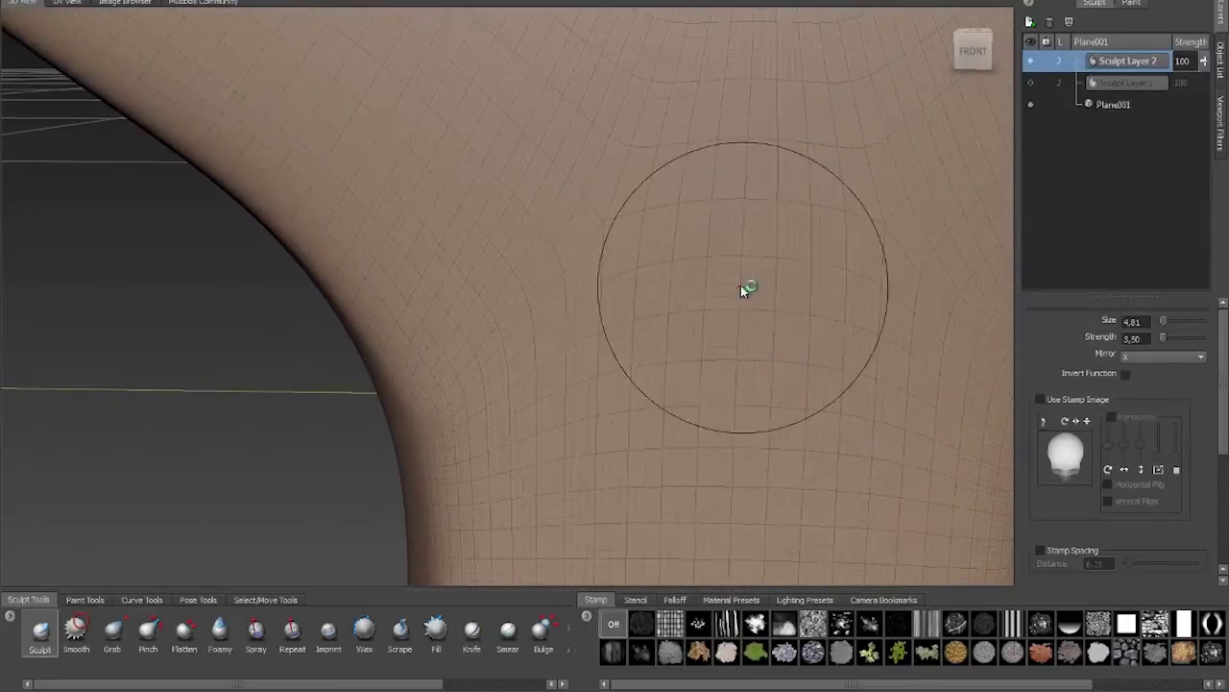
{"action": "right_click_drag", "start_coordinate": [749, 343], "coordinate": [563, 356], "text": "alt"}
{"action": "right_click_drag", "start_coordinate": [566, 272], "coordinate": [387, 335], "text": "alt"}
{"action": "mouse_move", "coordinate": [591, 404]}
{"action": "right_mouse_down", "text": "alt"}
{"action": "mouse_move", "coordinate": [730, 423]}
{"action": "mouse_move", "coordinate": [313, 359]}
{"action": "right_mouse_up", "text": "alt"}
{"action": "right_click_drag", "start_coordinate": [615, 357], "coordinate": [637, 378], "text": "alt"}
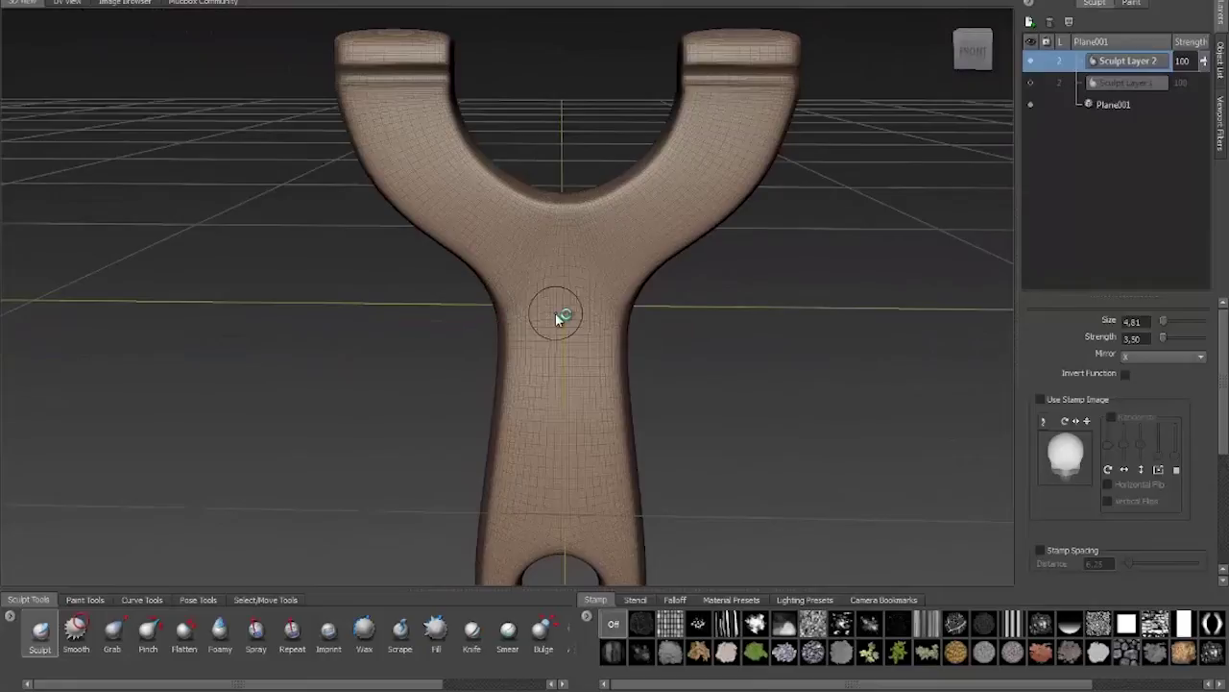
{"action": "left_click_drag", "start_coordinate": [384, 348], "coordinate": [543, 285], "text": "alt"}
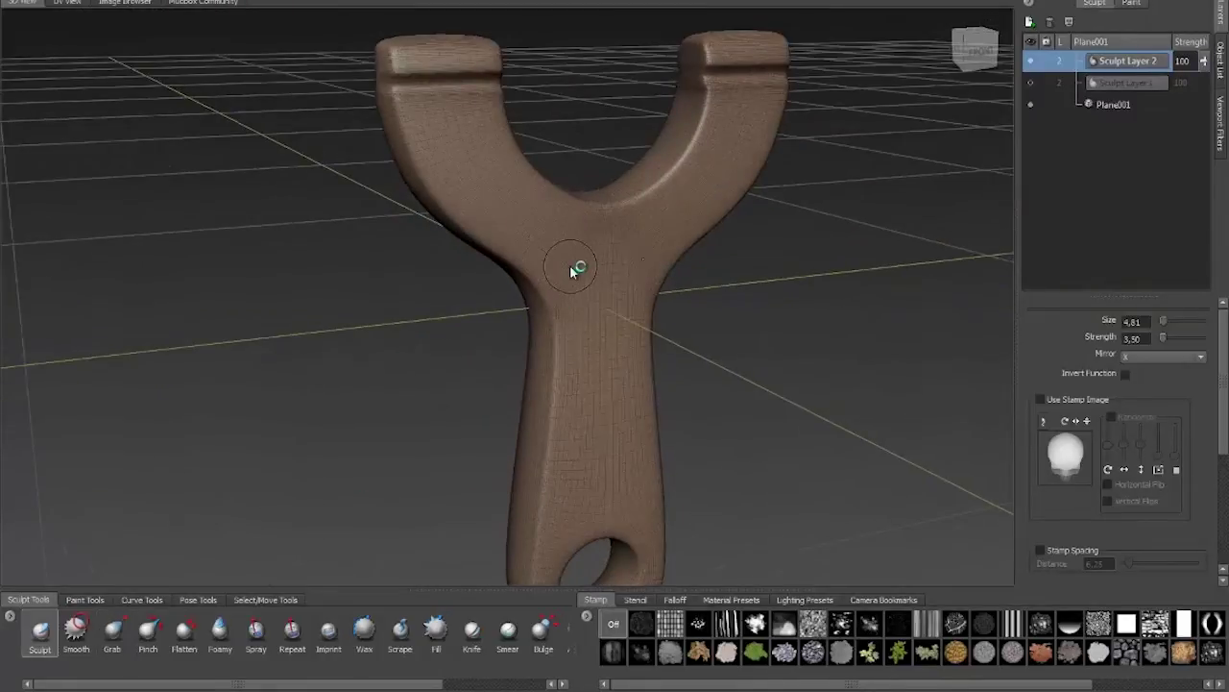
Try mirrored freehand Sculpt strokes over the fork and handle at size 12,29 and strength 6,76, and undo them.
{"action": "left_click_drag", "start_coordinate": [574, 275], "coordinate": [577, 226]}
{"action": "mouse_move", "coordinate": [577, 275]}
{"action": "left_mouse_down"}
{"action": "mouse_move", "coordinate": [577, 259]}
{"action": "mouse_move", "coordinate": [567, 291]}
{"action": "mouse_move", "coordinate": [434, 157]}
{"action": "mouse_move", "coordinate": [543, 294]}
{"action": "mouse_move", "coordinate": [557, 379]}
{"action": "mouse_move", "coordinate": [546, 447]}
{"action": "mouse_move", "coordinate": [588, 371]}
{"action": "mouse_move", "coordinate": [523, 318]}
{"action": "left_mouse_up"}
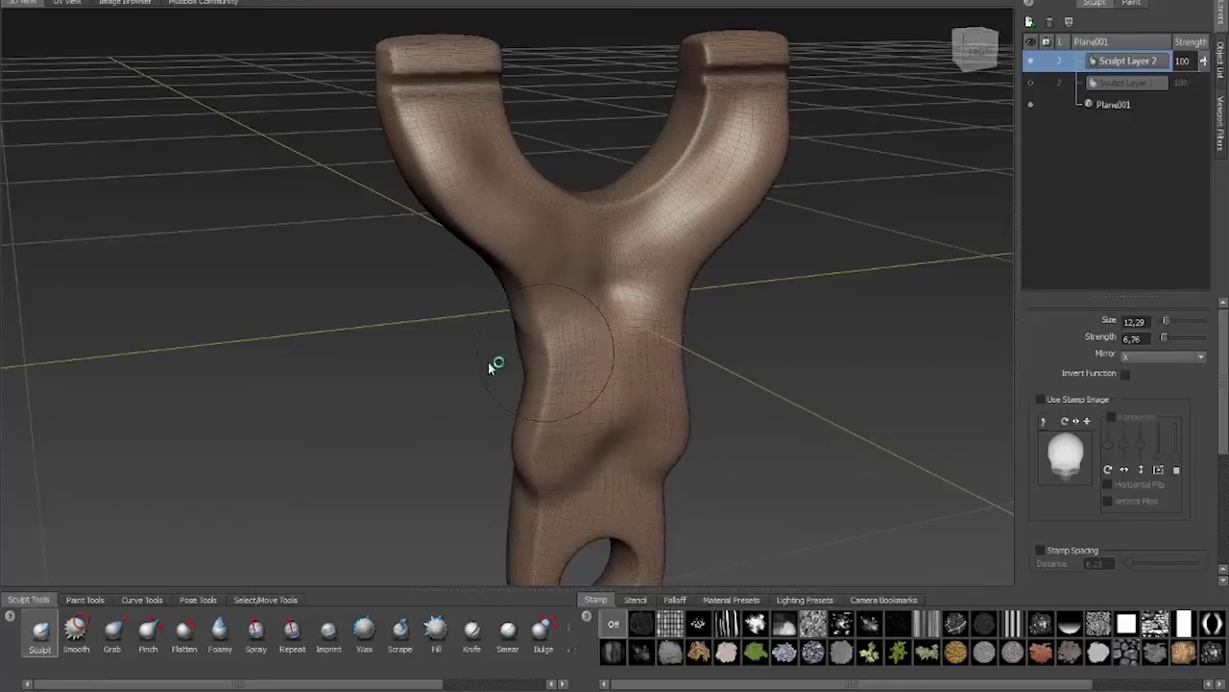
{"action": "mouse_move", "coordinate": [374, 337]}
{"action": "left_mouse_down", "text": "alt"}
{"action": "mouse_move", "coordinate": [691, 323]}
{"action": "mouse_move", "coordinate": [409, 325]}
{"action": "left_mouse_up", "text": "alt"}
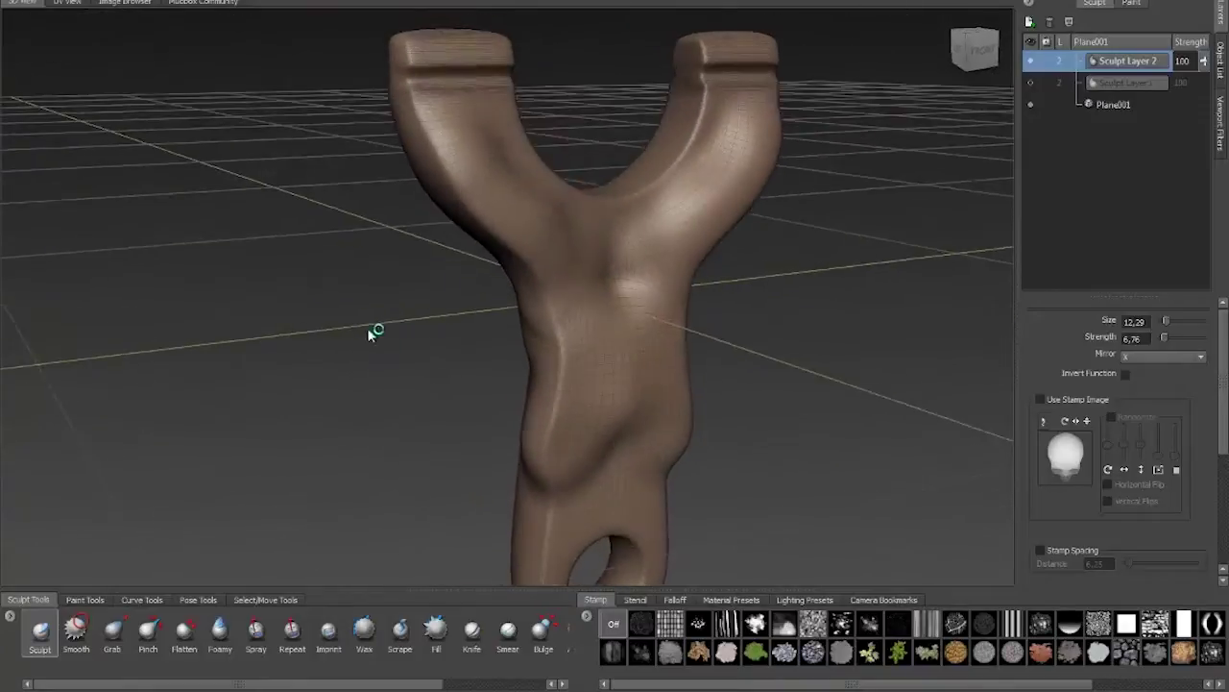
{"action": "left_click_drag", "start_coordinate": [344, 332], "coordinate": [380, 331], "text": "alt"}
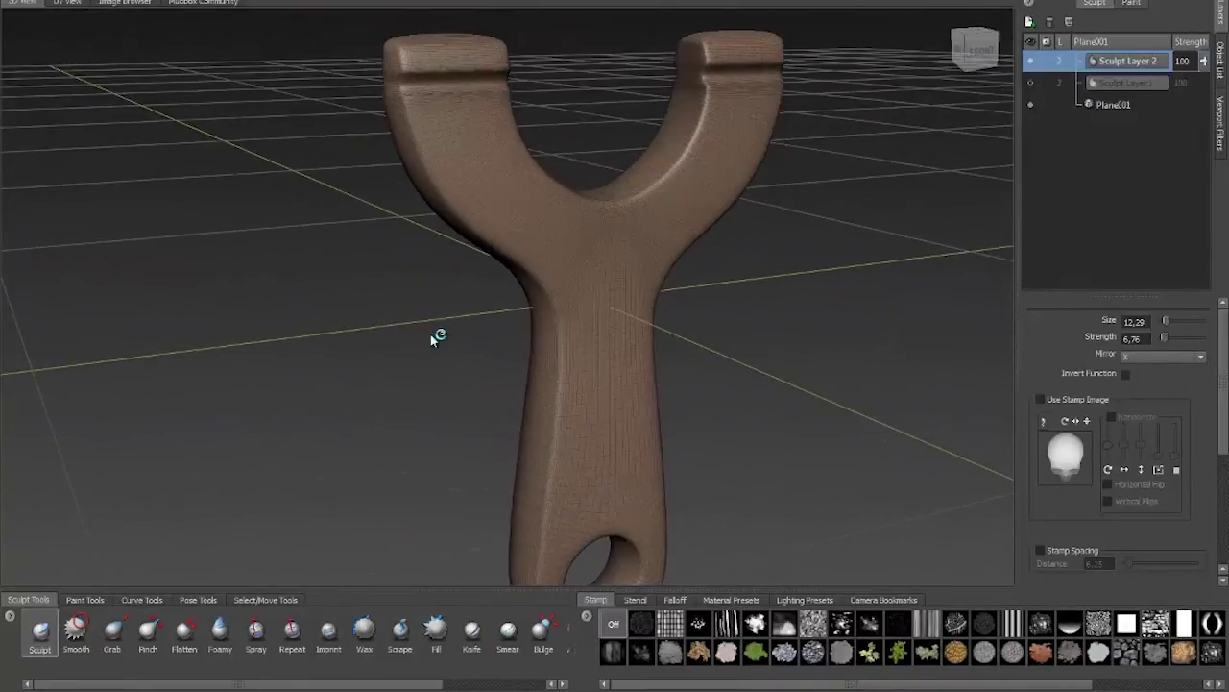
{"action": "left_click_drag", "start_coordinate": [430, 334], "coordinate": [390, 337], "text": "alt"}
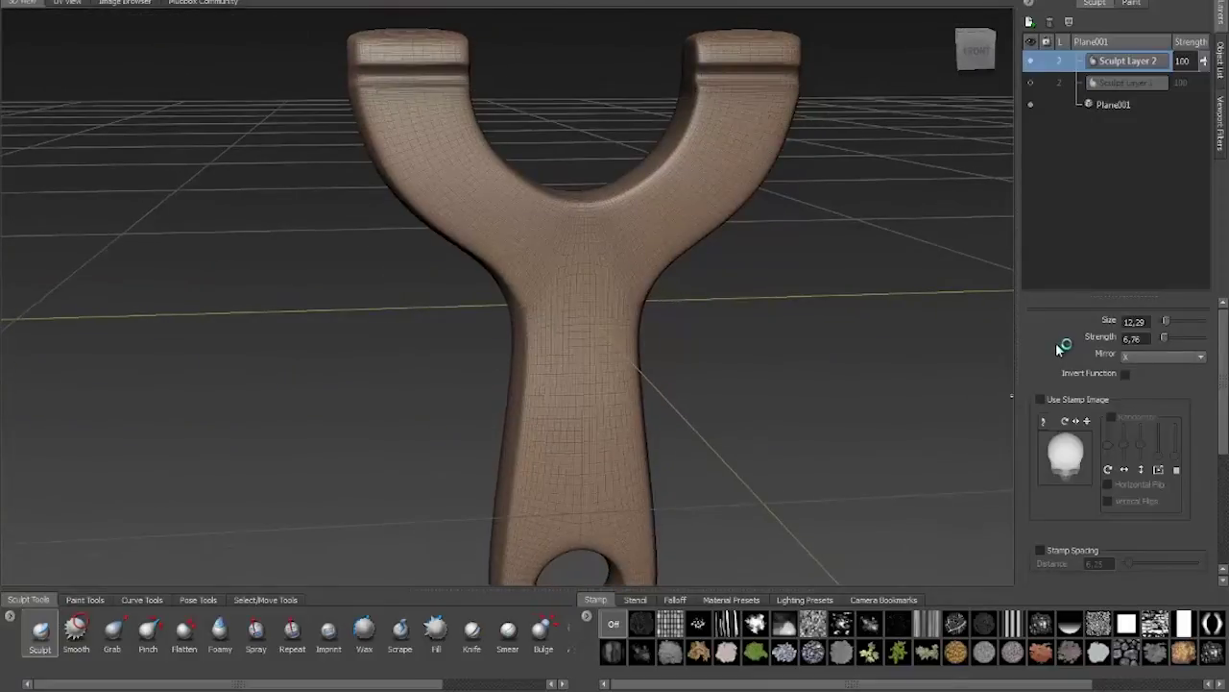
Try a mirrored Sculpt stroke with Steady Stroke at distance 4 from the fork arm into the handle, and undo it.
{"action": "scroll", "coordinate": [1062, 346], "scroll_direction": "down", "scroll_amount": 4}
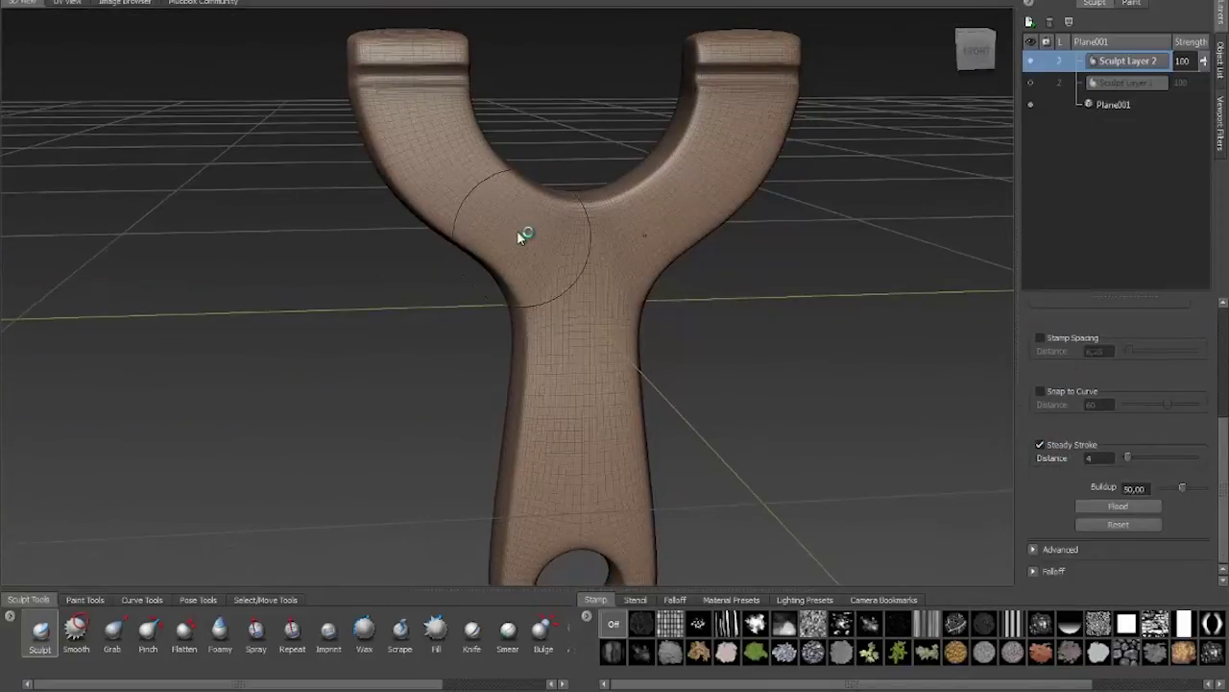
{"action": "mouse_move", "coordinate": [410, 161]}
{"action": "left_mouse_down"}
{"action": "mouse_move", "coordinate": [461, 219]}
{"action": "mouse_move", "coordinate": [574, 278]}
{"action": "mouse_move", "coordinate": [591, 329]}
{"action": "mouse_move", "coordinate": [574, 422]}
{"action": "left_mouse_up"}
{"action": "mouse_move", "coordinate": [382, 381]}
{"action": "left_mouse_down", "text": "alt"}
{"action": "mouse_move", "coordinate": [515, 374]}
{"action": "mouse_move", "coordinate": [402, 377]}
{"action": "mouse_move", "coordinate": [392, 336]}
{"action": "left_mouse_up", "text": "alt"}
{"action": "key", "text": "ctrl+z"}
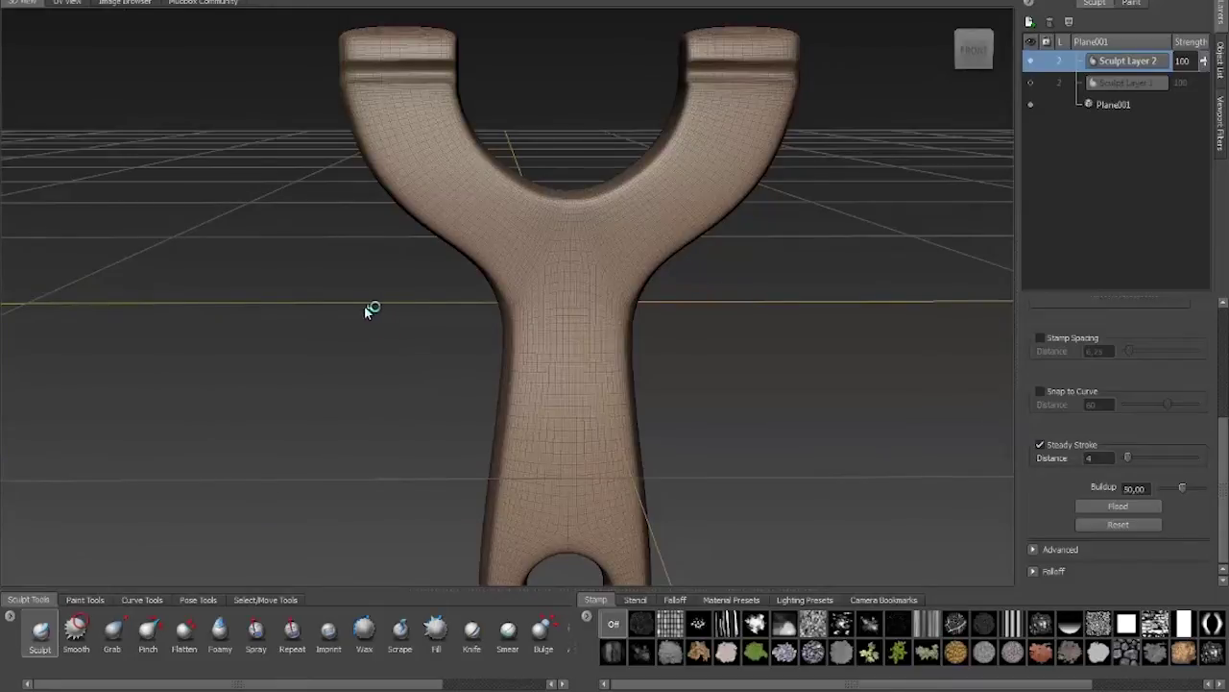
Set Skull_PNG_cam_004_a.png from the skulls folder as the stencil and return to the 3D view.
{"action": "left_click", "coordinate": [135, 4]}
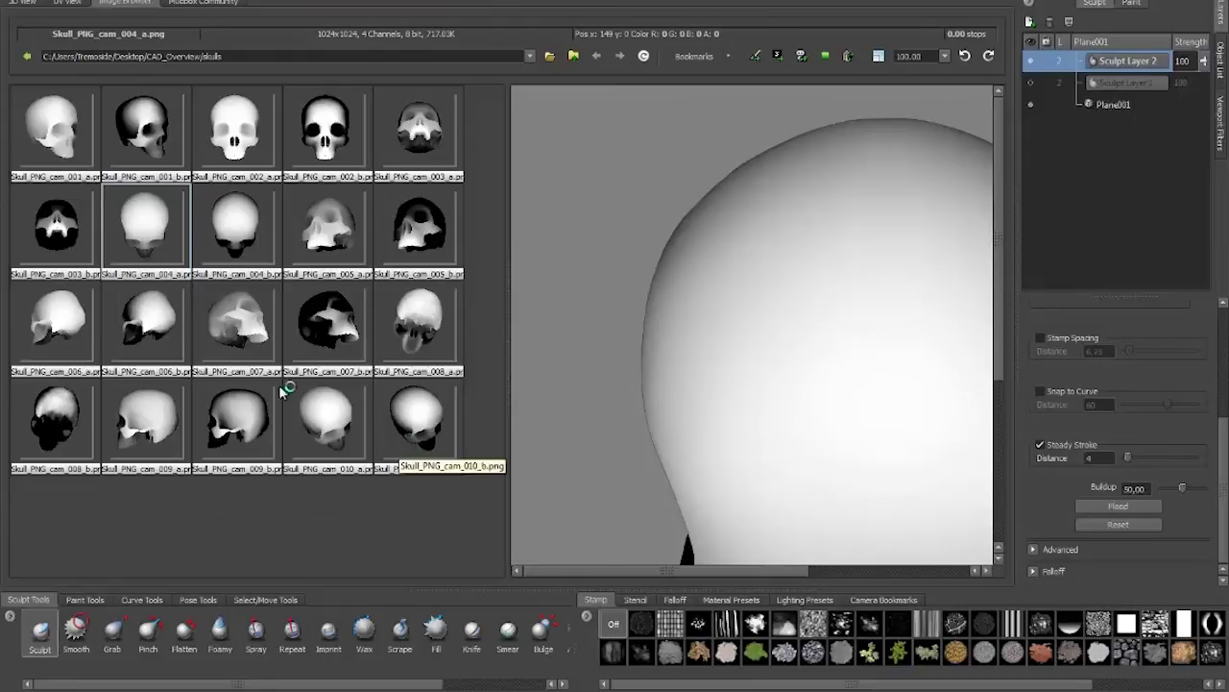
{"action": "left_click", "coordinate": [779, 57]}
{"action": "left_click", "coordinate": [21, 3]}
Display the skull stencil and shrink it to fit over the junction between the fork and the handle.
{"action": "middle_click_drag", "start_coordinate": [774, 322], "coordinate": [772, 295], "text": "alt"}
{"action": "key", "text": "q"}
{"action": "key", "text": "q"}
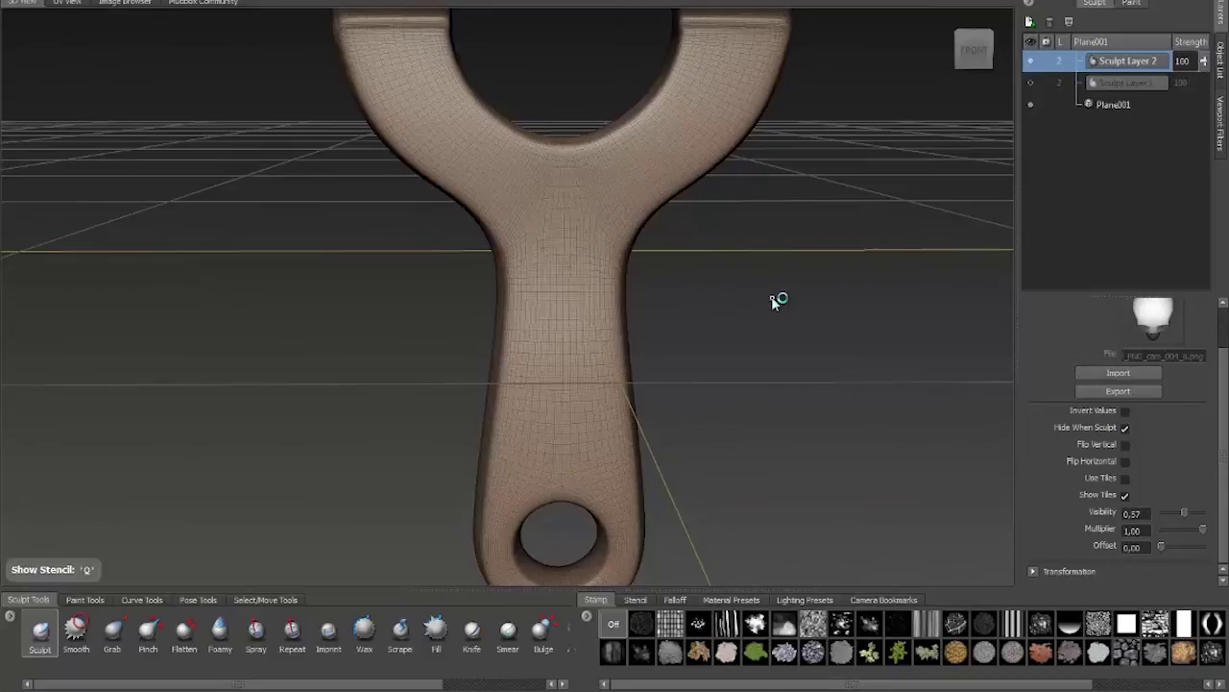
{"action": "right_click_drag", "start_coordinate": [721, 286], "coordinate": [745, 301]}
{"action": "mouse_move", "coordinate": [743, 298]}
{"action": "left_mouse_down", "text": "alt"}
{"action": "mouse_move", "coordinate": [769, 298]}
{"action": "mouse_move", "coordinate": [755, 303]}
{"action": "left_mouse_up", "text": "alt"}
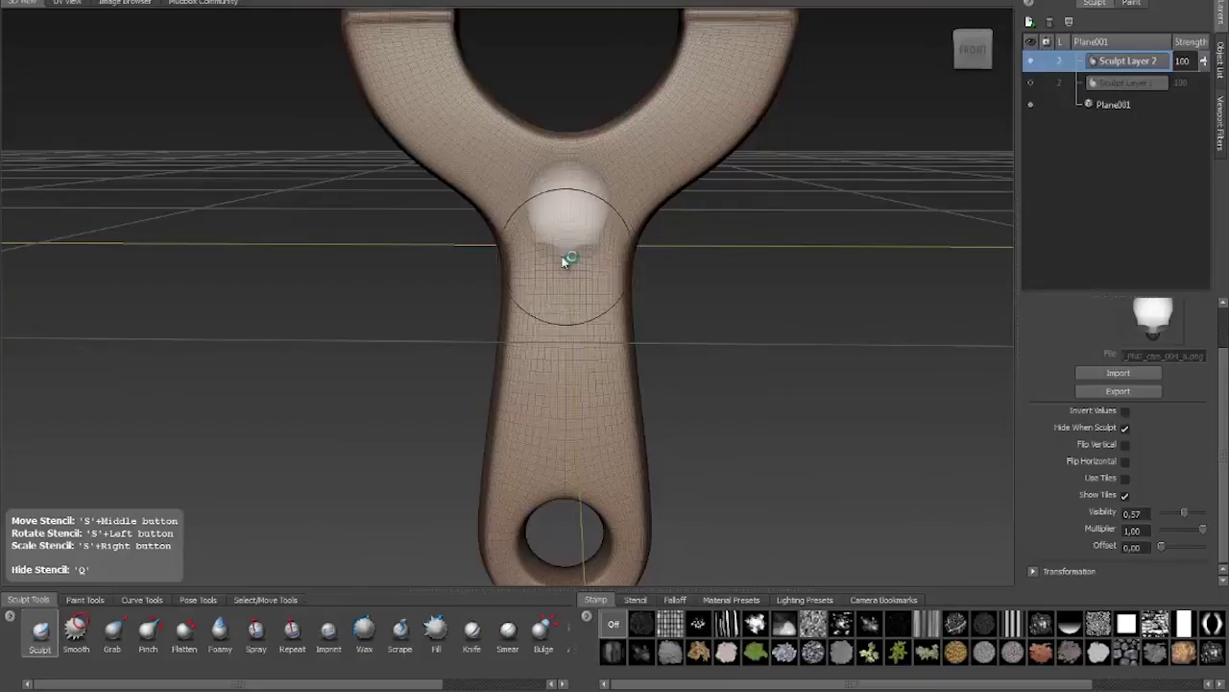
Disable Steady Stroke for the Sculpt brush and sculpt the skull relief through the stencil at the fork junction.
{"action": "key", "text": "q"}
{"action": "left_click_drag", "start_coordinate": [574, 242], "coordinate": [560, 237]}
{"action": "key", "text": "q"}
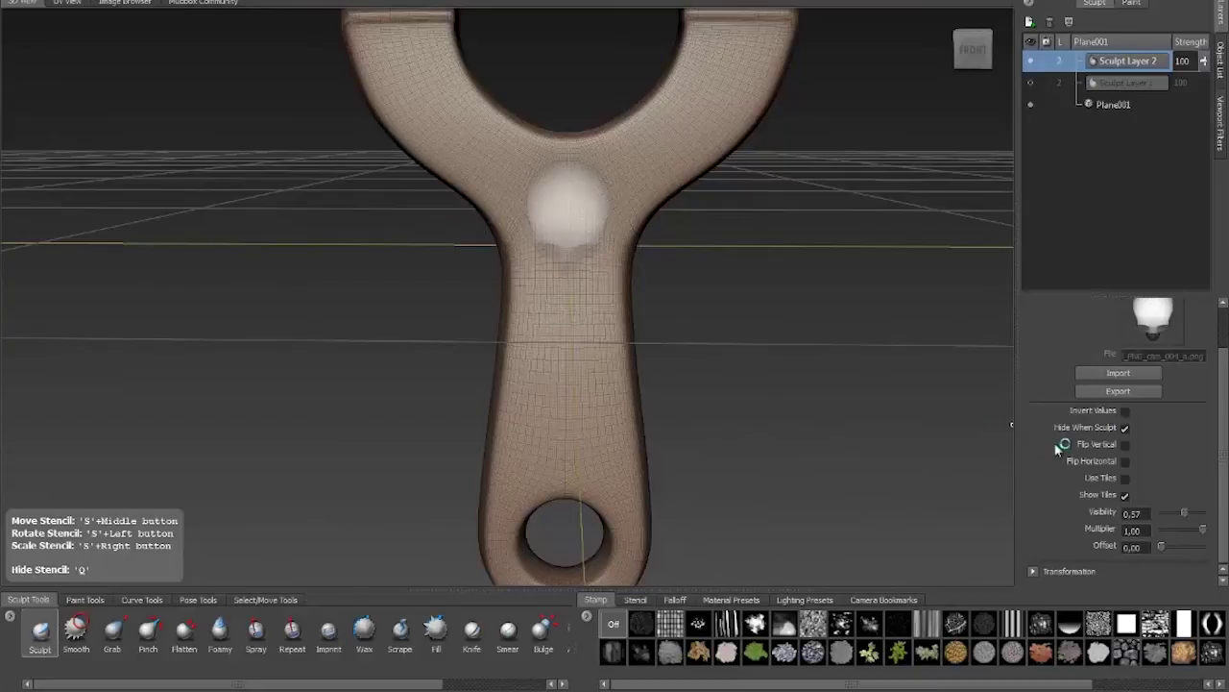
{"action": "left_click", "coordinate": [43, 630]}
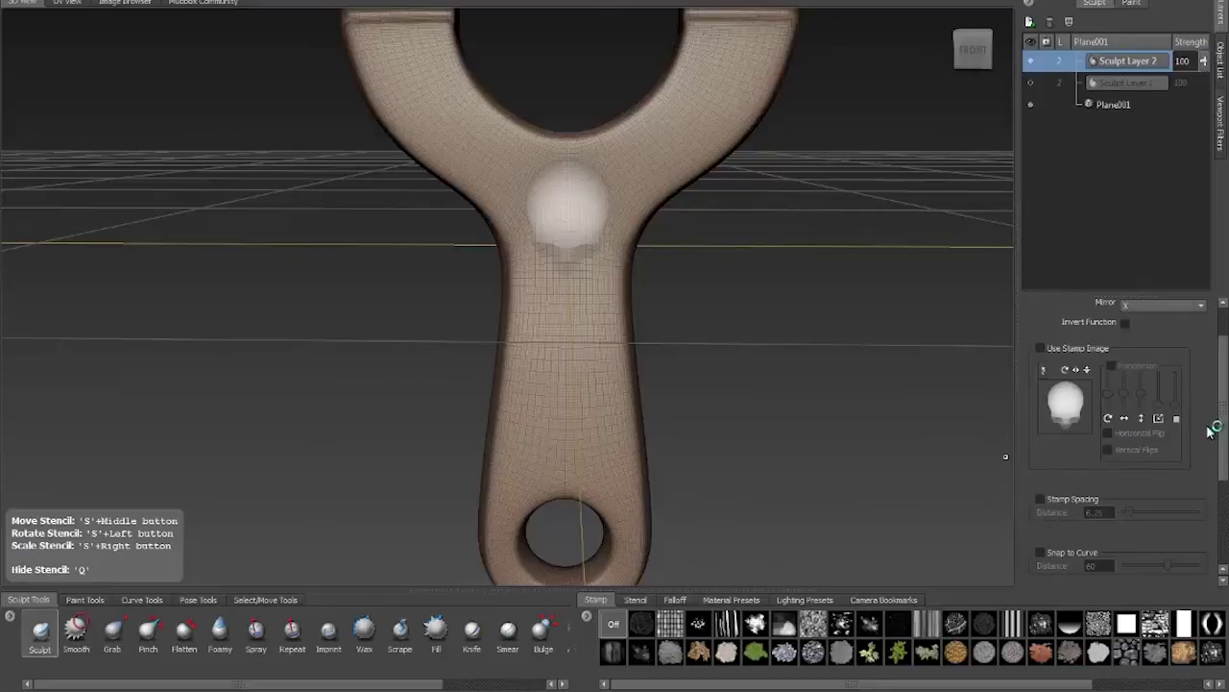
{"action": "scroll", "coordinate": [1215, 432], "scroll_direction": "down", "scroll_amount": 3}
{"action": "left_click", "coordinate": [1043, 462]}
{"action": "left_click", "coordinate": [1045, 462]}
{"action": "left_click_drag", "start_coordinate": [565, 255], "coordinate": [560, 197]}
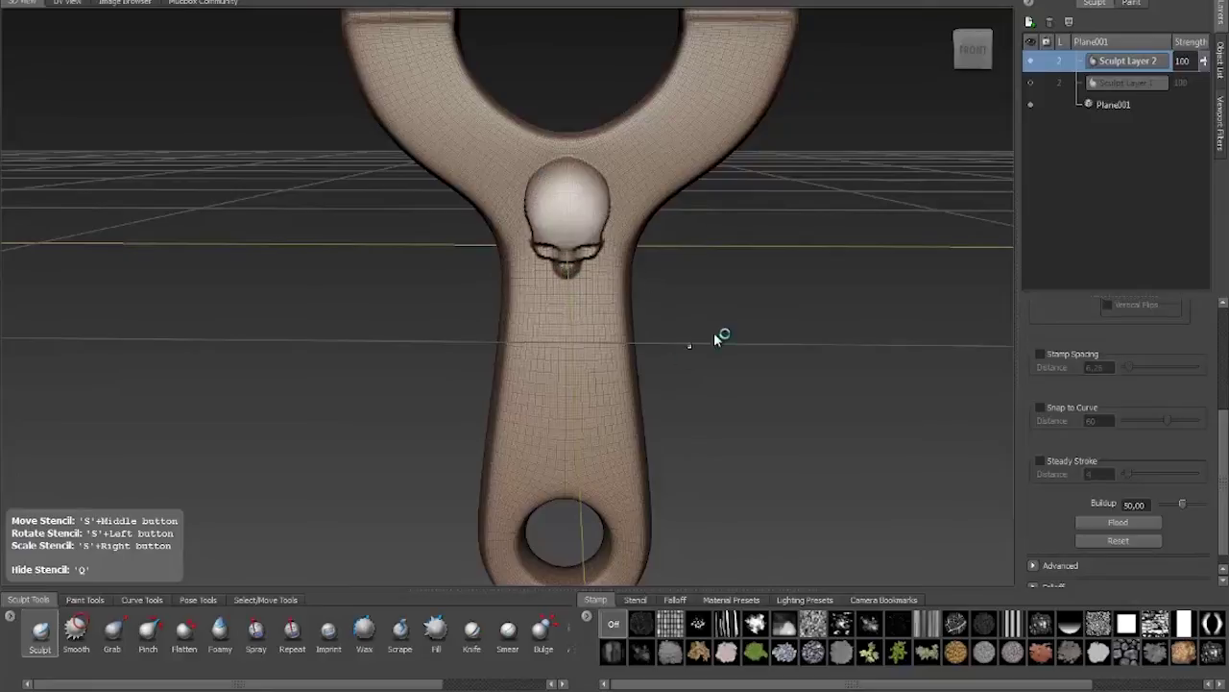
Hide the stencil and view the sculpted skull relief closely from an oblique angle.
{"action": "left_click_drag", "start_coordinate": [722, 335], "coordinate": [779, 333], "text": "alt"}
{"action": "key", "text": "q"}
{"action": "right_click_drag", "start_coordinate": [732, 268], "coordinate": [838, 327], "text": "alt"}
{"action": "middle_click_drag", "start_coordinate": [838, 327], "coordinate": [793, 444], "text": "alt"}
{"action": "mouse_move", "coordinate": [793, 445]}
{"action": "left_mouse_down", "text": "alt"}
{"action": "mouse_move", "coordinate": [845, 345]}
{"action": "mouse_move", "coordinate": [843, 388]}
{"action": "left_mouse_up", "text": "alt"}
Smooth the jagged side and eye edges of the skull relief using the Smooth brush at size 4,76 and strength 10,33.
{"action": "left_click", "coordinate": [76, 629]}
{"action": "left_click_drag", "start_coordinate": [887, 314], "coordinate": [890, 324], "text": "alt"}
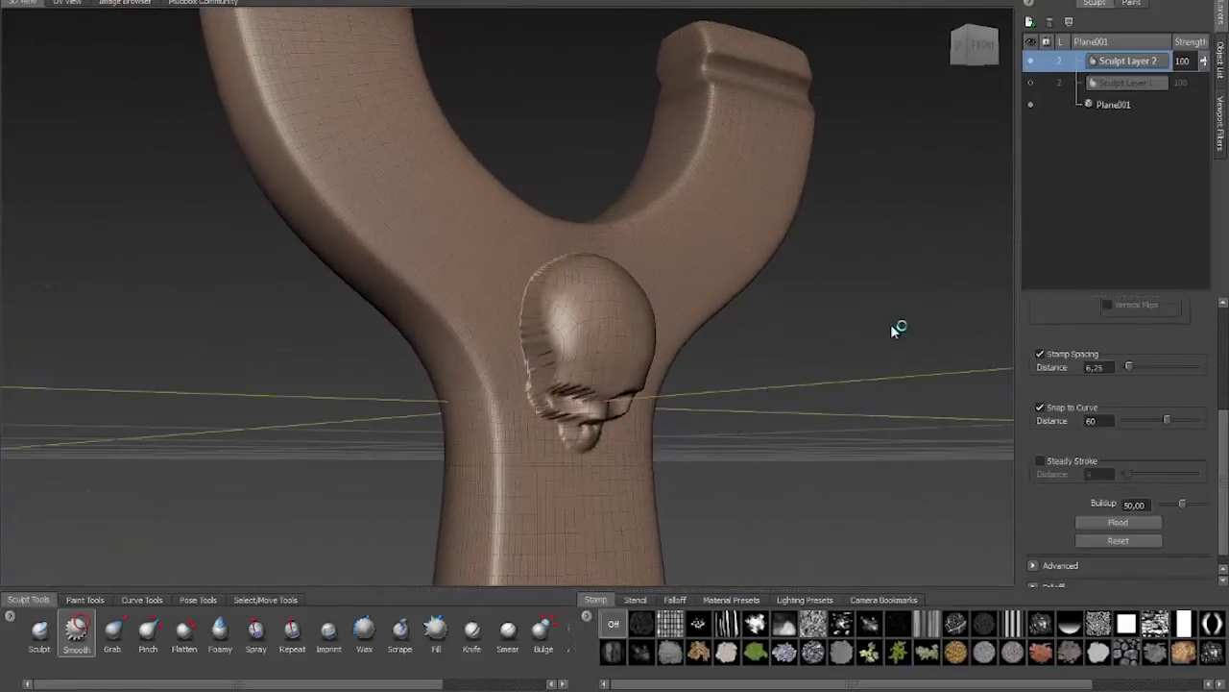
{"action": "key", "text": "m"}
{"action": "left_click_drag", "start_coordinate": [538, 289], "coordinate": [539, 317]}
{"action": "key", "text": "b"}
{"action": "mouse_move", "coordinate": [537, 278]}
{"action": "left_mouse_down"}
{"action": "mouse_move", "coordinate": [521, 360]}
{"action": "mouse_move", "coordinate": [523, 333]}
{"action": "mouse_move", "coordinate": [535, 345]}
{"action": "mouse_move", "coordinate": [533, 393]}
{"action": "mouse_move", "coordinate": [582, 412]}
{"action": "mouse_move", "coordinate": [576, 384]}
{"action": "mouse_move", "coordinate": [582, 411]}
{"action": "mouse_move", "coordinate": [557, 419]}
{"action": "left_mouse_up"}
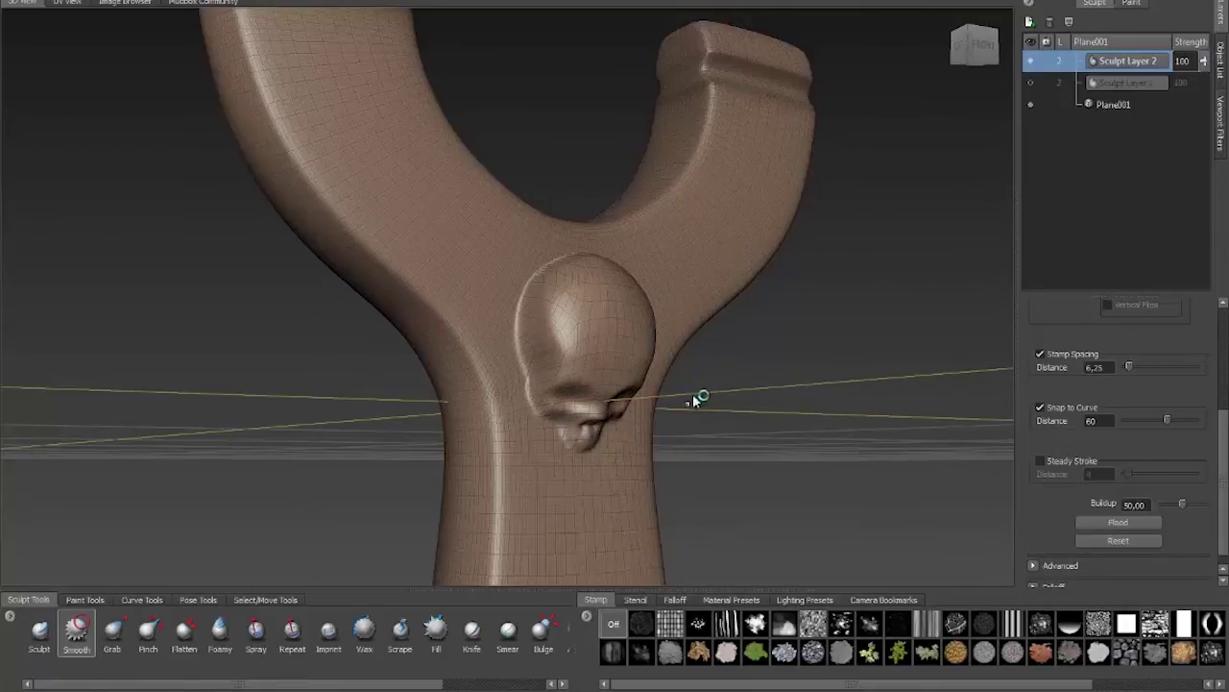
Examine the smoothed skull relief from the front, from above and from both sides.
{"action": "mouse_move", "coordinate": [780, 341]}
{"action": "left_mouse_down", "text": "alt"}
{"action": "mouse_move", "coordinate": [598, 332]}
{"action": "mouse_move", "coordinate": [628, 318]}
{"action": "left_mouse_up", "text": "alt"}
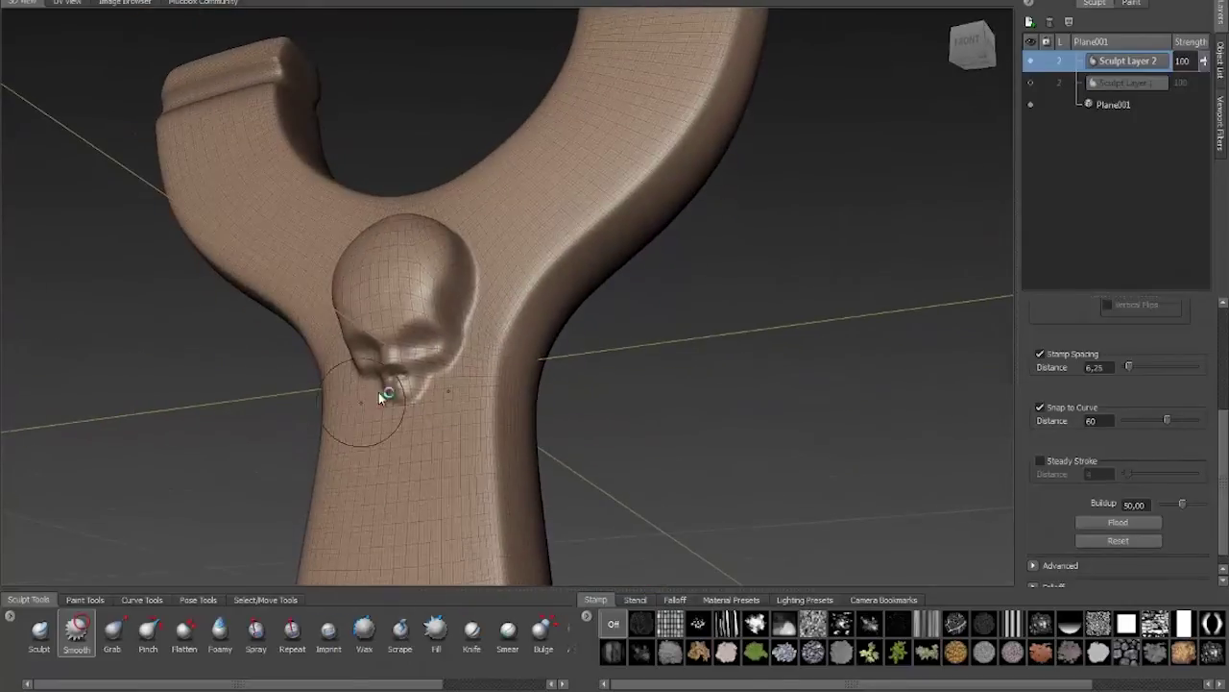
{"action": "left_click_drag", "start_coordinate": [439, 388], "coordinate": [452, 356], "text": "alt"}
{"action": "left_click_drag", "start_coordinate": [425, 278], "coordinate": [498, 351], "text": "alt"}
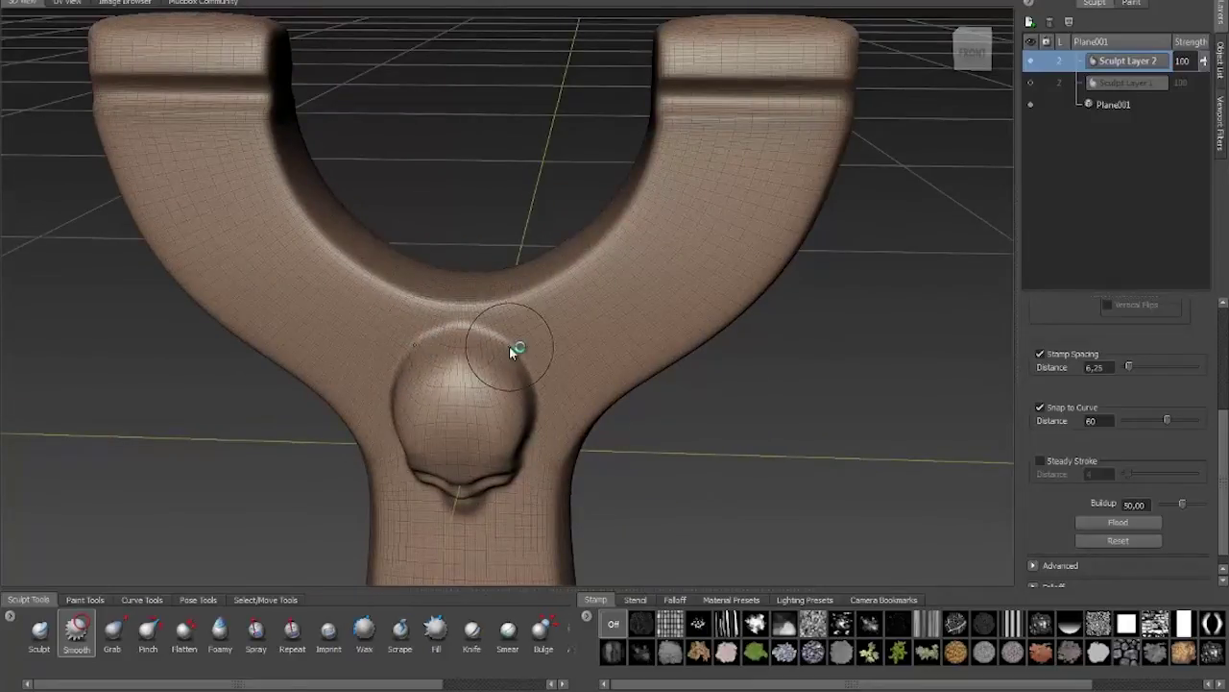
{"action": "left_click_drag", "start_coordinate": [730, 424], "coordinate": [766, 382], "text": "alt"}
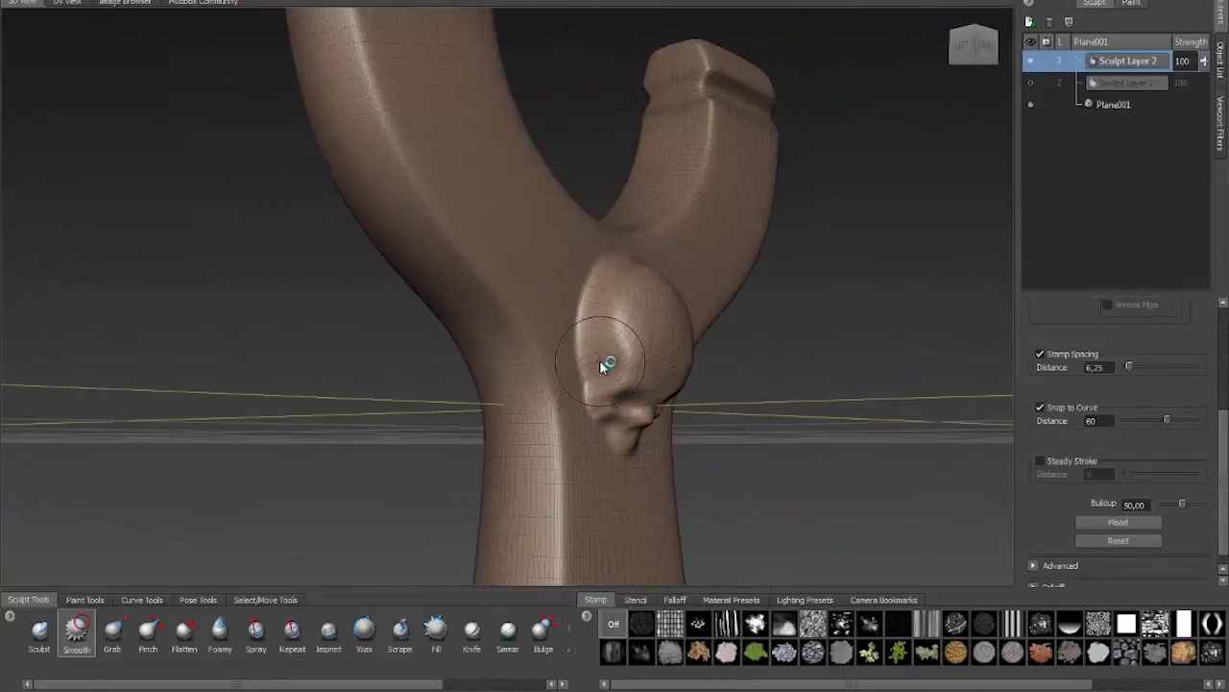
{"action": "left_click_drag", "start_coordinate": [801, 336], "coordinate": [663, 341], "text": "alt"}
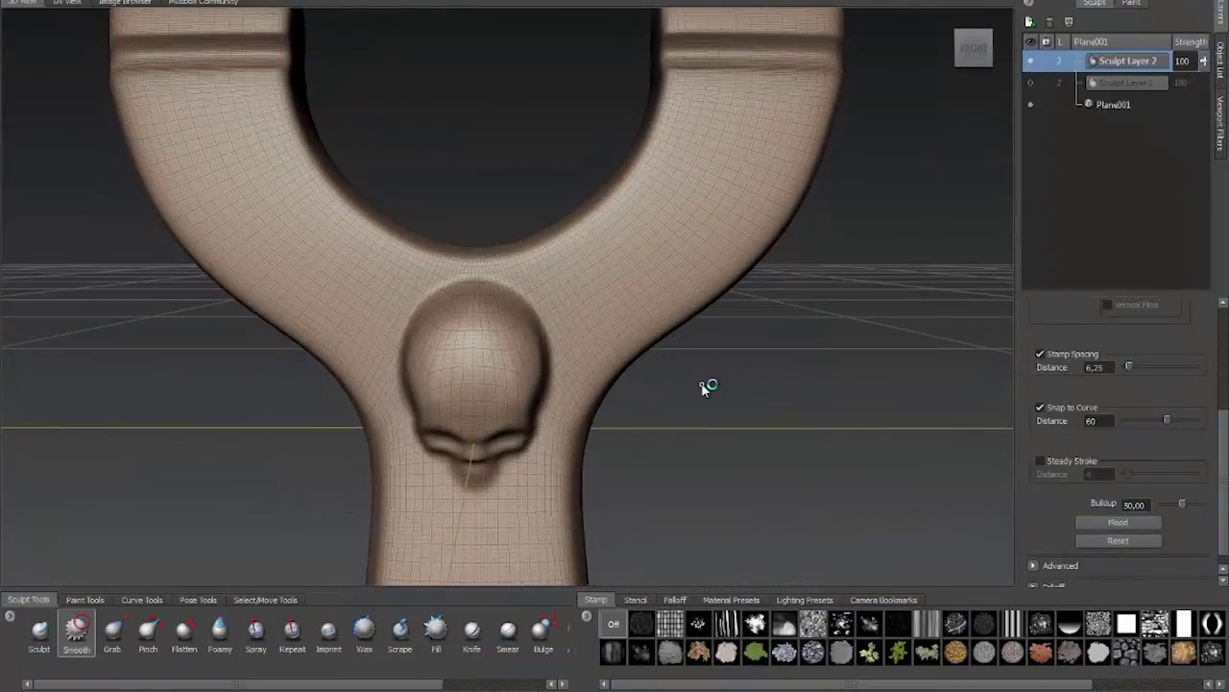
{"action": "left_click_drag", "start_coordinate": [764, 382], "coordinate": [776, 355], "text": "alt"}
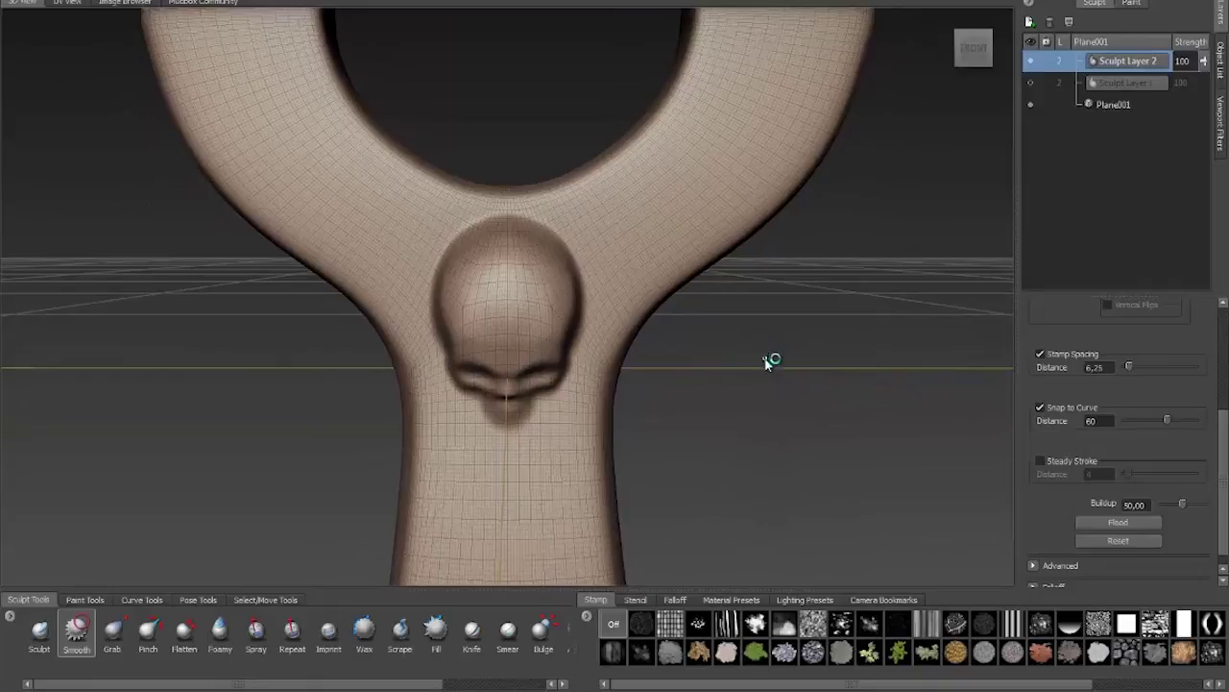
{"action": "right_click_drag", "start_coordinate": [766, 340], "coordinate": [688, 342], "text": "alt"}
{"action": "middle_click_drag", "start_coordinate": [707, 336], "coordinate": [753, 405], "text": "alt"}
{"action": "left_click_drag", "start_coordinate": [768, 416], "coordinate": [793, 363], "text": "alt"}
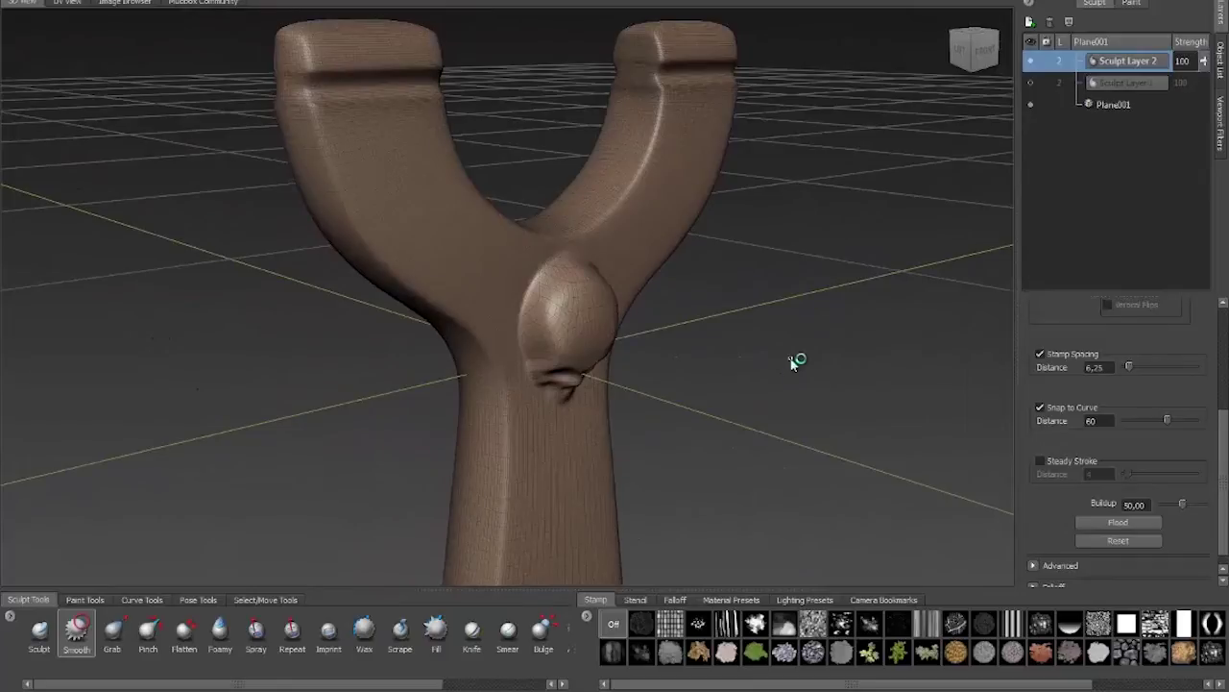
{"action": "mouse_move", "coordinate": [793, 361]}
{"action": "left_mouse_down", "text": "alt"}
{"action": "mouse_move", "coordinate": [494, 343]}
{"action": "mouse_move", "coordinate": [797, 359]}
{"action": "mouse_move", "coordinate": [747, 333]}
{"action": "mouse_move", "coordinate": [754, 305]}
{"action": "mouse_move", "coordinate": [796, 291]}
{"action": "left_mouse_up", "text": "alt"}
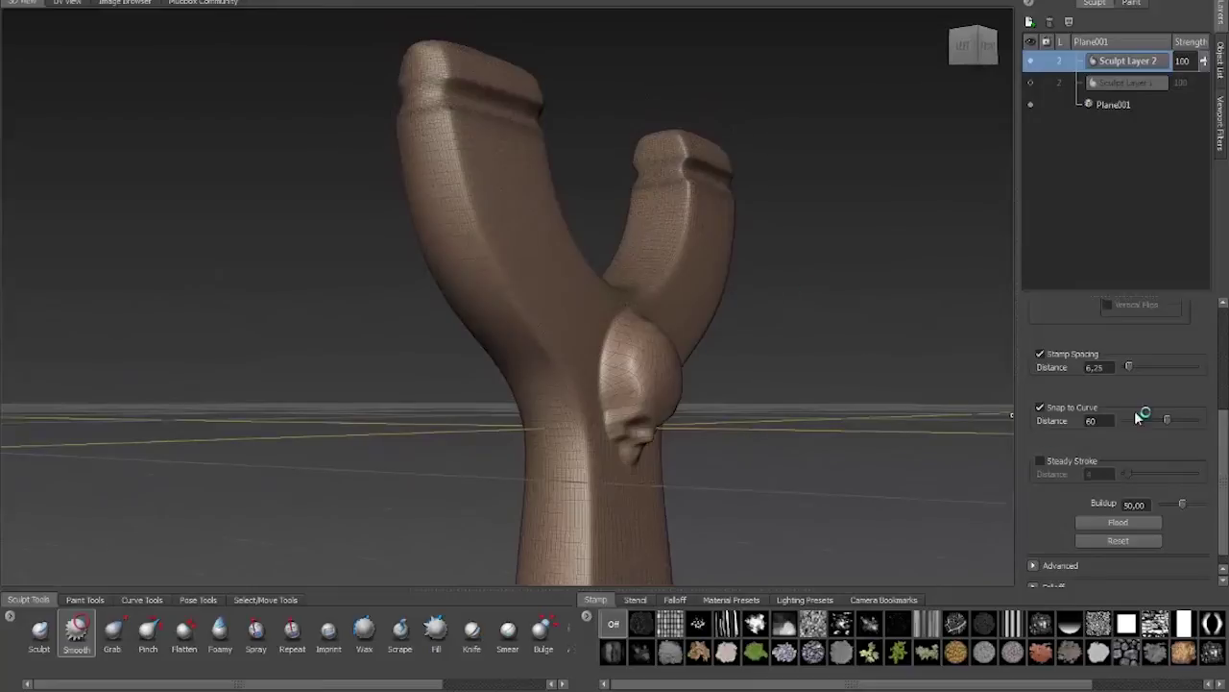
Stamp mirrored rows of small skulls down the slingshot's outer edges on Sculpt Layer 3, using stamp spacing 120 and Steady Stroke distance 4.
{"action": "scroll", "coordinate": [1224, 447], "scroll_direction": "up", "scroll_amount": 5}
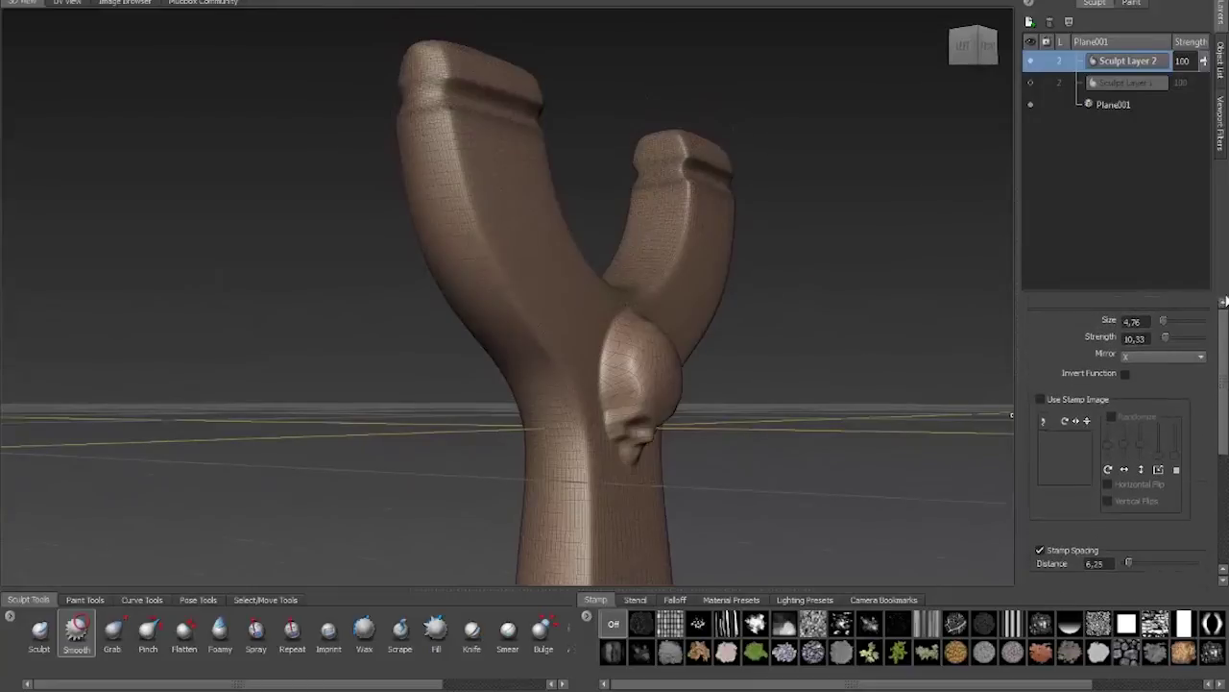
{"action": "scroll", "coordinate": [1225, 457], "scroll_direction": "down", "scroll_amount": 4}
{"action": "left_click_drag", "start_coordinate": [1226, 457], "coordinate": [1223, 359]}
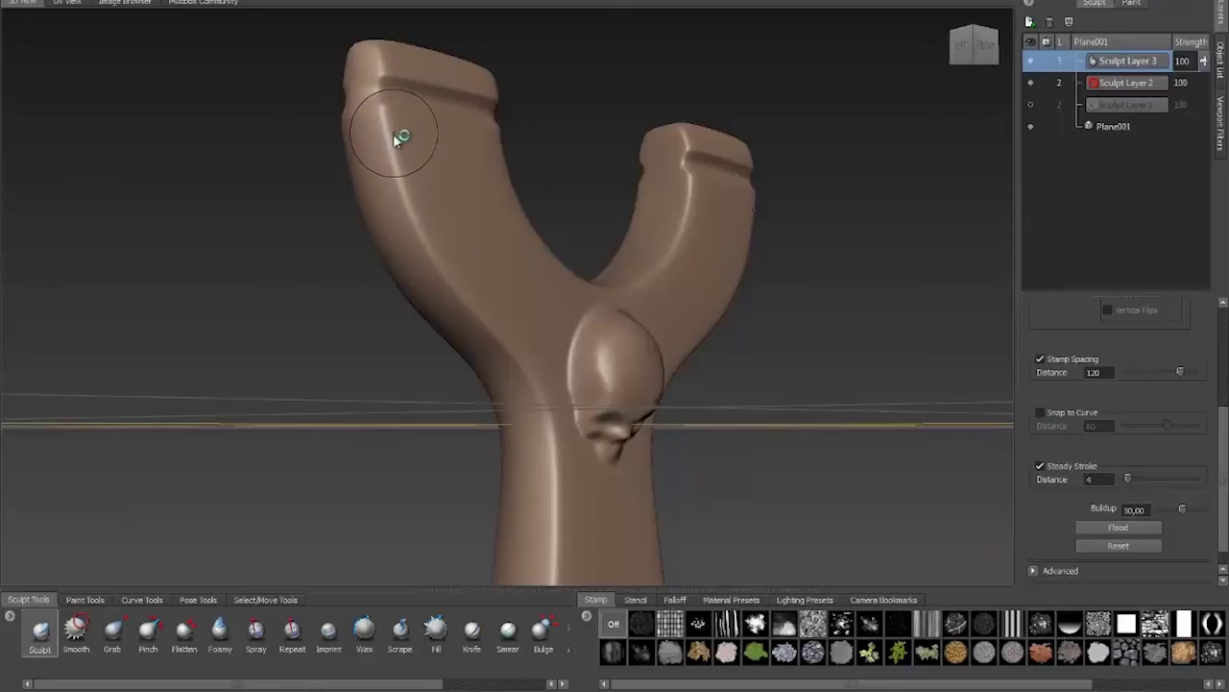
{"action": "mouse_move", "coordinate": [393, 138]}
{"action": "left_mouse_down"}
{"action": "mouse_move", "coordinate": [464, 303]}
{"action": "mouse_move", "coordinate": [538, 365]}
{"action": "mouse_move", "coordinate": [561, 409]}
{"action": "left_mouse_up"}
{"action": "mouse_move", "coordinate": [568, 457]}
{"action": "left_mouse_down"}
{"action": "mouse_move", "coordinate": [558, 573]}
{"action": "mouse_move", "coordinate": [593, 560]}
{"action": "left_mouse_up"}
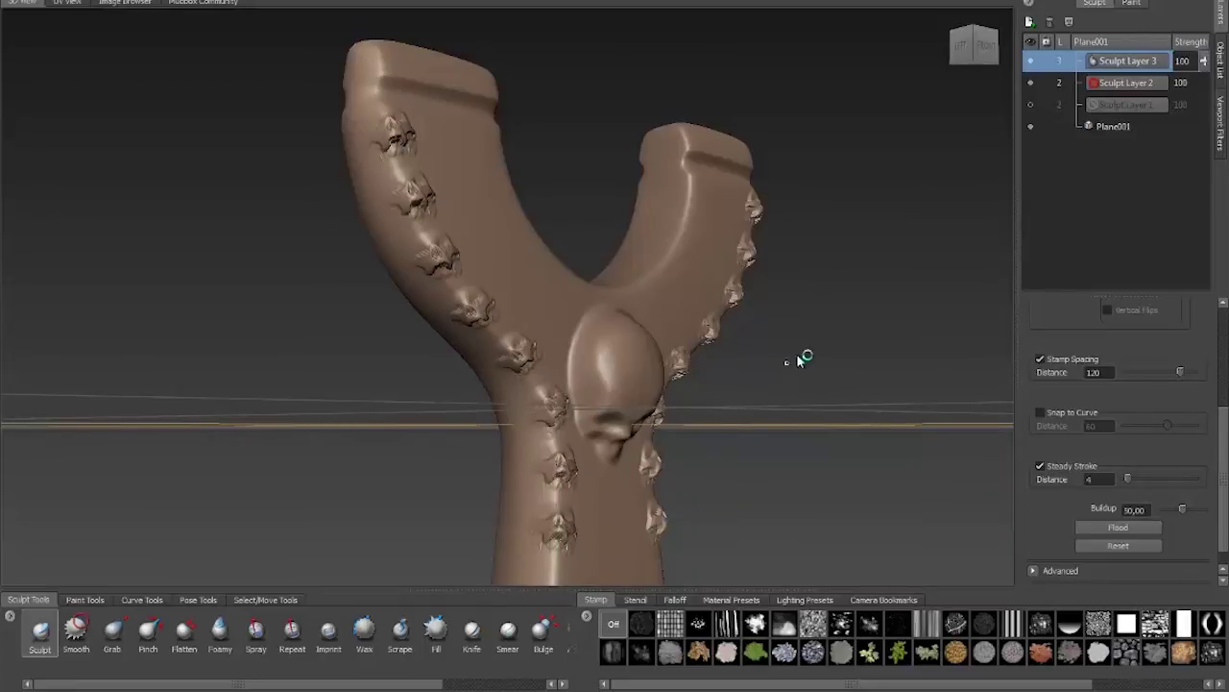
Smooth the jagged side edges of the uppermost small skull on the fork arm with the Smooth brush.
{"action": "mouse_move", "coordinate": [813, 323]}
{"action": "left_mouse_down", "text": "alt"}
{"action": "mouse_move", "coordinate": [817, 294]}
{"action": "mouse_move", "coordinate": [733, 307]}
{"action": "mouse_move", "coordinate": [568, 282]}
{"action": "mouse_move", "coordinate": [515, 296]}
{"action": "mouse_move", "coordinate": [868, 293]}
{"action": "mouse_move", "coordinate": [699, 288]}
{"action": "mouse_move", "coordinate": [752, 297]}
{"action": "mouse_move", "coordinate": [770, 329]}
{"action": "left_mouse_up", "text": "alt"}
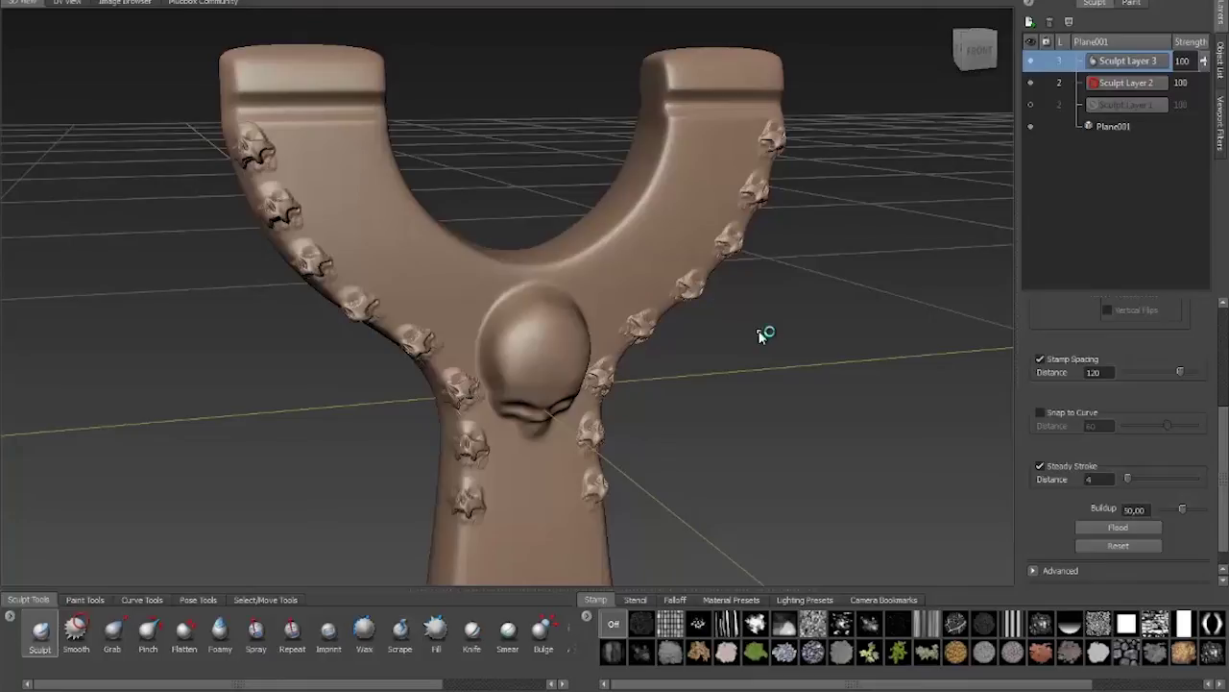
{"action": "right_click_drag", "start_coordinate": [180, 230], "coordinate": [470, 319], "text": "alt"}
{"action": "mouse_move", "coordinate": [402, 294]}
{"action": "left_mouse_down", "text": "alt"}
{"action": "mouse_move", "coordinate": [393, 323]}
{"action": "mouse_move", "coordinate": [404, 349]}
{"action": "left_mouse_up", "text": "alt"}
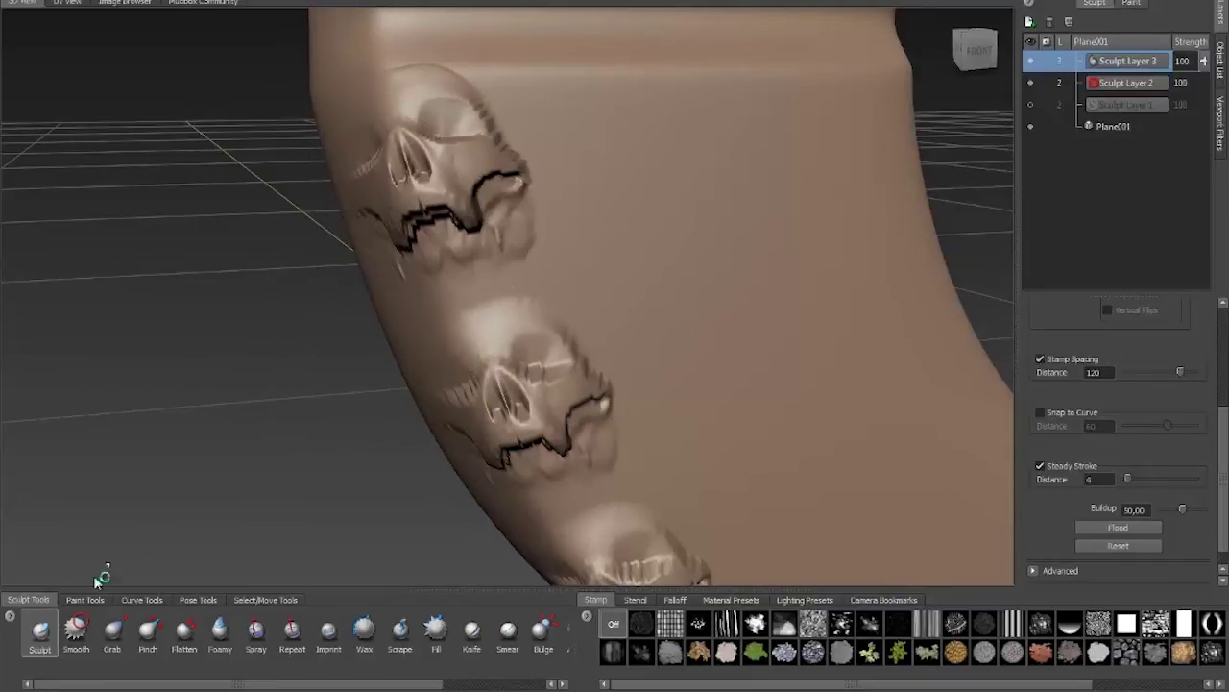
{"action": "left_click", "coordinate": [76, 629]}
{"action": "key", "text": "b"}
{"action": "left_click_drag", "start_coordinate": [540, 153], "coordinate": [542, 221]}
{"action": "left_click_drag", "start_coordinate": [475, 91], "coordinate": [500, 133]}
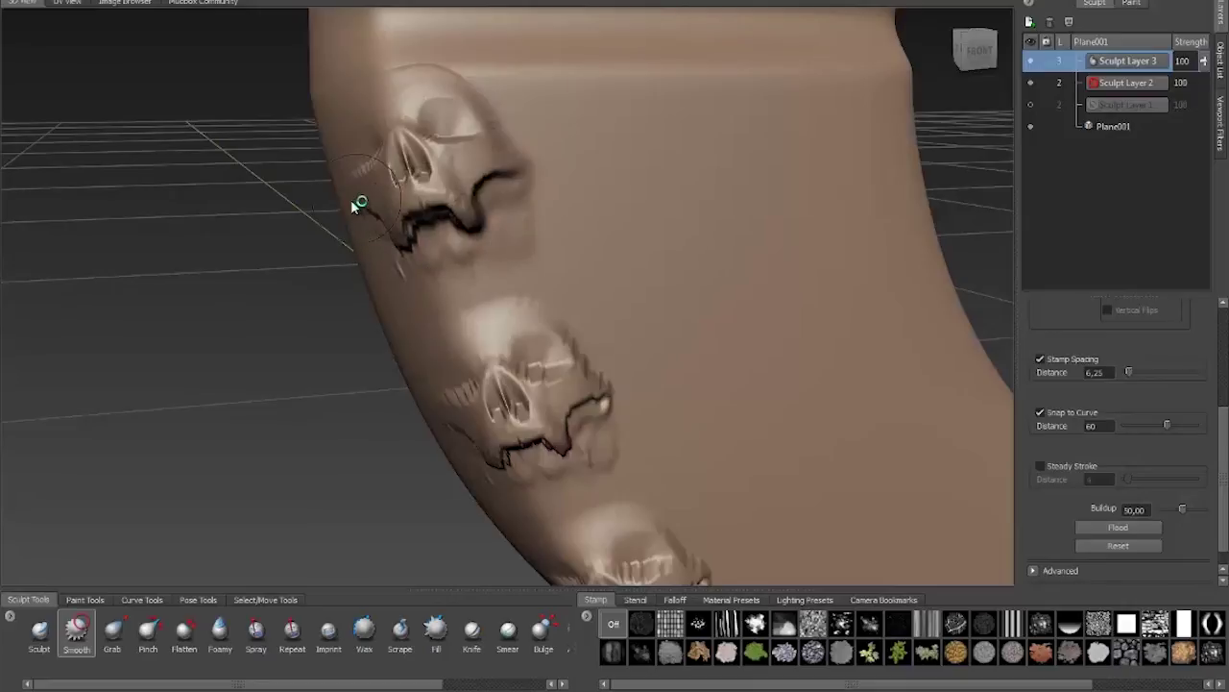
Switch back to the Sculpt brush and disable its stamp spacing and stamp image.
{"action": "left_click", "coordinate": [40, 632]}
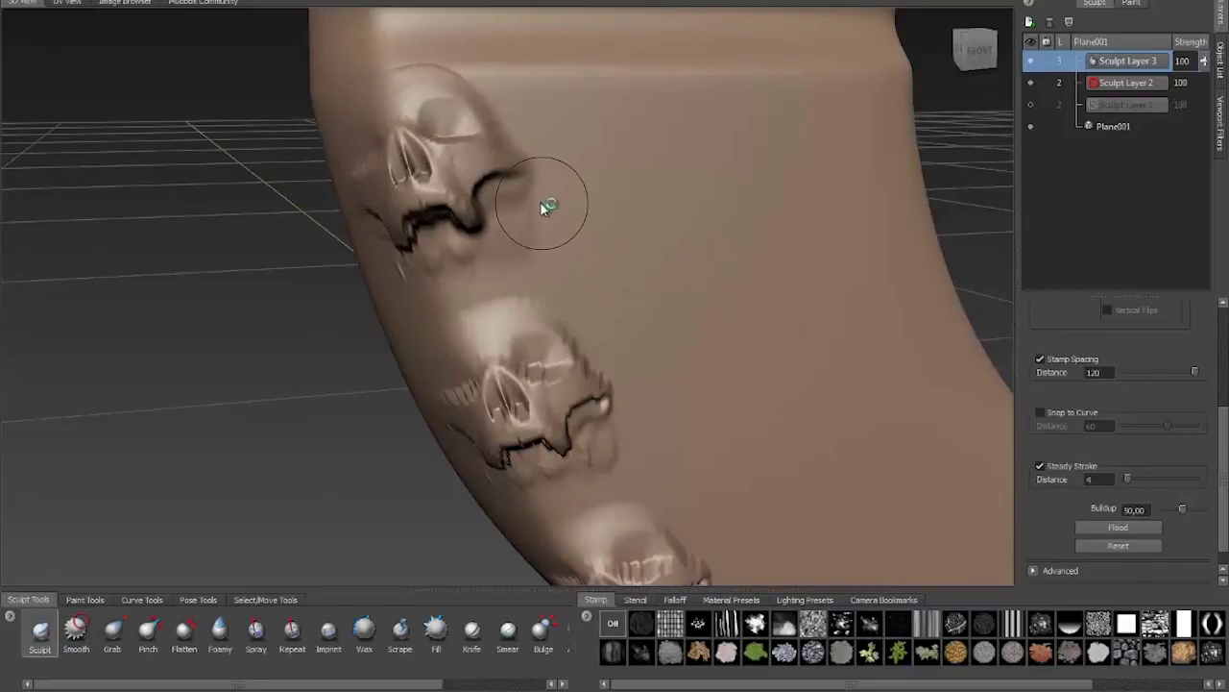
{"action": "key", "text": "b"}
{"action": "mouse_move", "coordinate": [541, 198]}
{"action": "left_mouse_down"}
{"action": "mouse_move", "coordinate": [542, 221]}
{"action": "mouse_move", "coordinate": [531, 199]}
{"action": "left_mouse_up"}
{"action": "left_click", "coordinate": [1041, 359]}
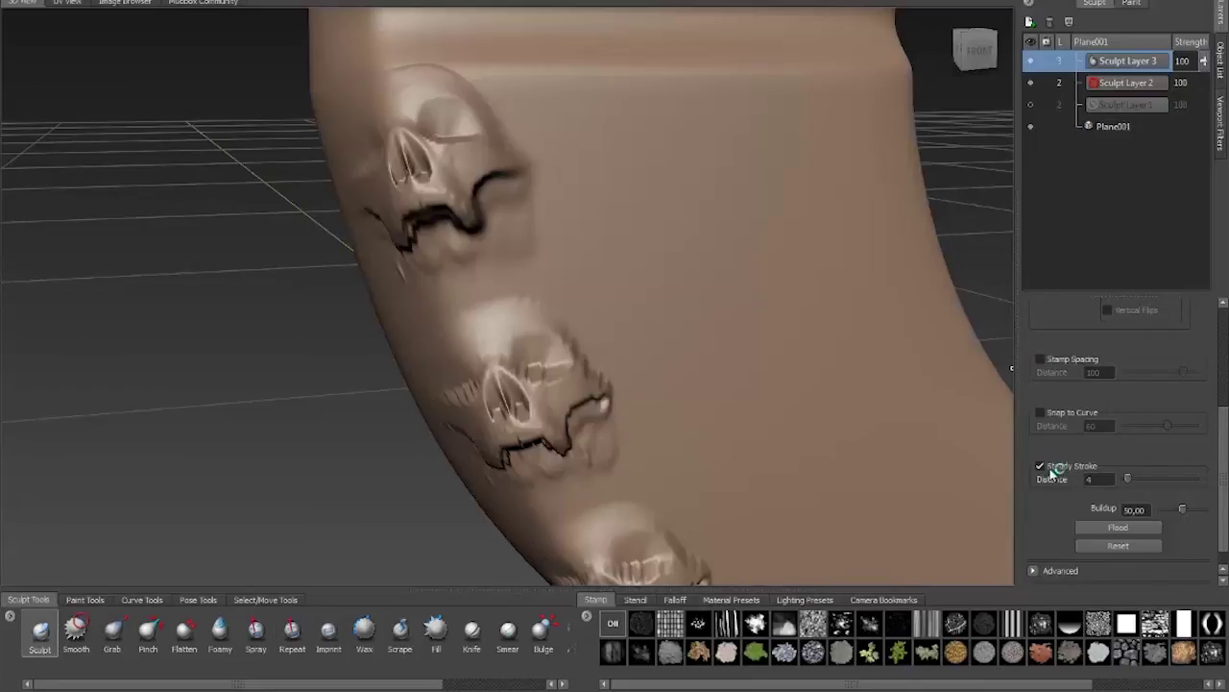
{"action": "scroll", "coordinate": [1066, 437], "scroll_direction": "up", "scroll_amount": 3}
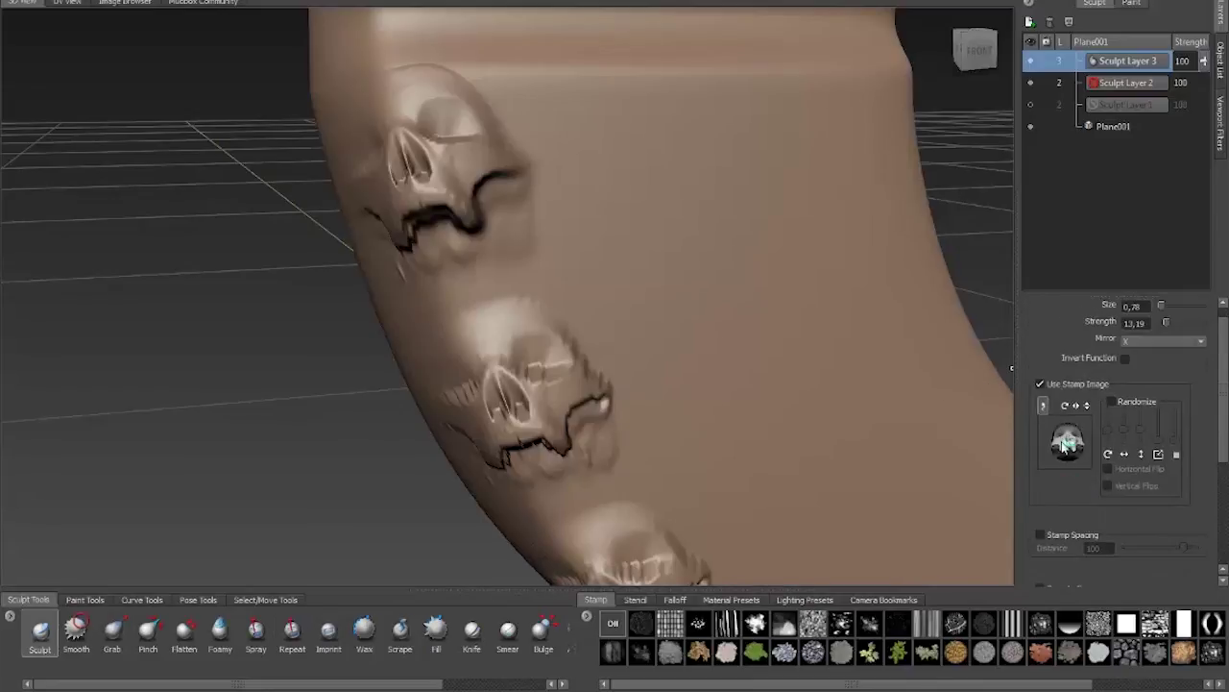
{"action": "left_click", "coordinate": [1040, 383]}
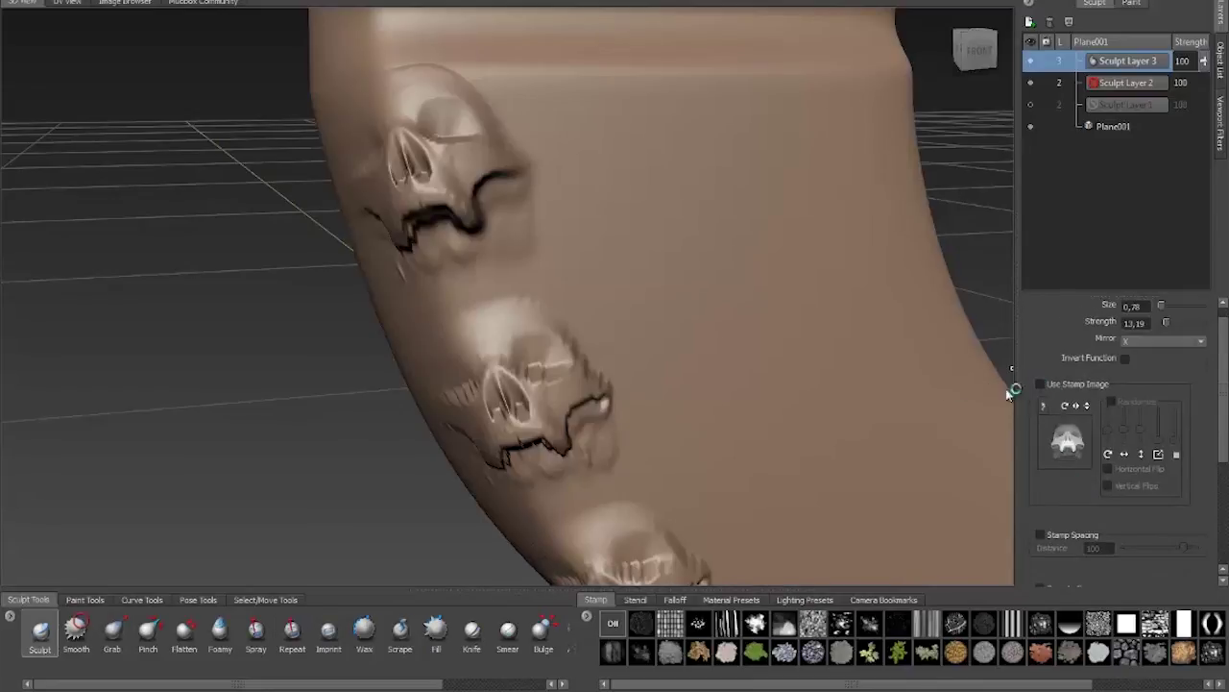
Undo the test stroke on the top skull and set the Sculpt brush to size 0,28 and strength 1,03.
{"action": "left_click", "coordinate": [469, 156]}
{"action": "key", "text": "ctrl+z"}
{"action": "key", "text": "m"}
{"action": "mouse_move", "coordinate": [519, 161]}
{"action": "left_mouse_down"}
{"action": "mouse_move", "coordinate": [527, 434]}
{"action": "mouse_move", "coordinate": [521, 380]}
{"action": "left_mouse_up"}
{"action": "key", "text": "b"}
{"action": "left_click_drag", "start_coordinate": [570, 223], "coordinate": [563, 230]}
{"action": "right_click_drag", "start_coordinate": [565, 173], "coordinate": [609, 214], "text": "alt"}
{"action": "middle_click_drag", "start_coordinate": [609, 214], "coordinate": [608, 225], "text": "alt"}
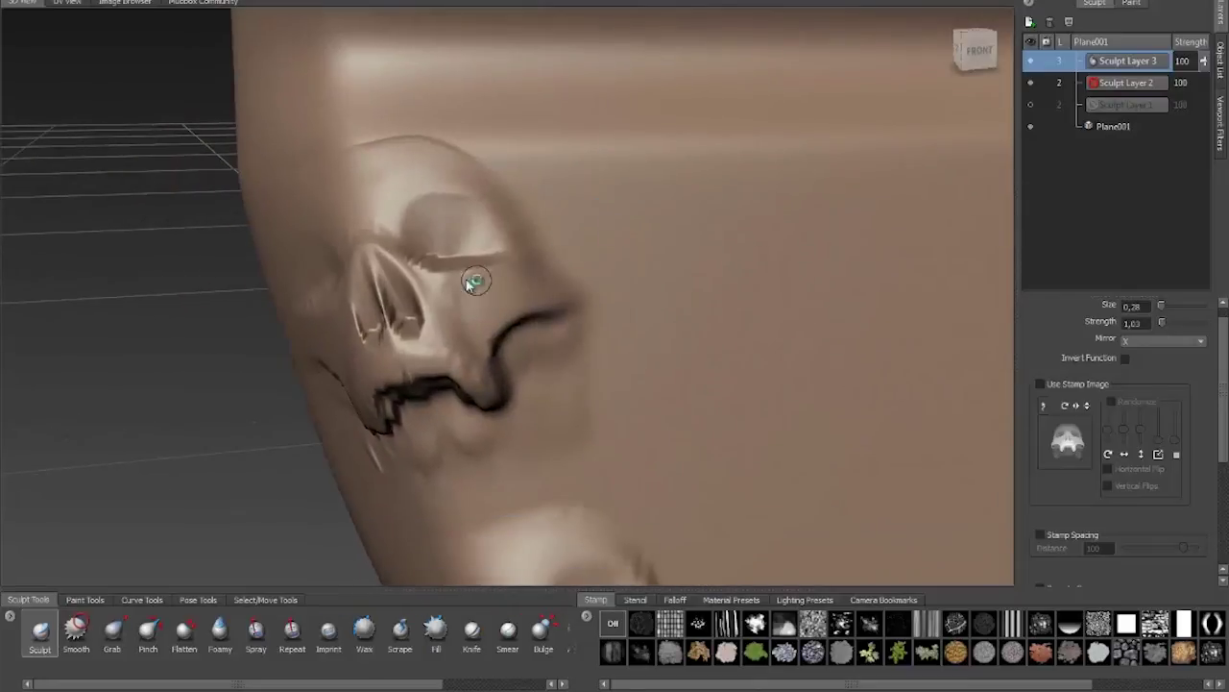
Sculpt the cheekbone contour beneath the top skull's eye socket with the Sculpt brush at size 0,28 and strength 0,22.
{"action": "mouse_move", "coordinate": [471, 283]}
{"action": "left_mouse_down"}
{"action": "mouse_move", "coordinate": [639, 274]}
{"action": "mouse_move", "coordinate": [587, 275]}
{"action": "left_mouse_up"}
{"action": "mouse_move", "coordinate": [472, 299]}
{"action": "left_mouse_down", "text": "shift"}
{"action": "mouse_move", "coordinate": [505, 295]}
{"action": "mouse_move", "coordinate": [481, 293]}
{"action": "left_mouse_up", "text": "shift"}
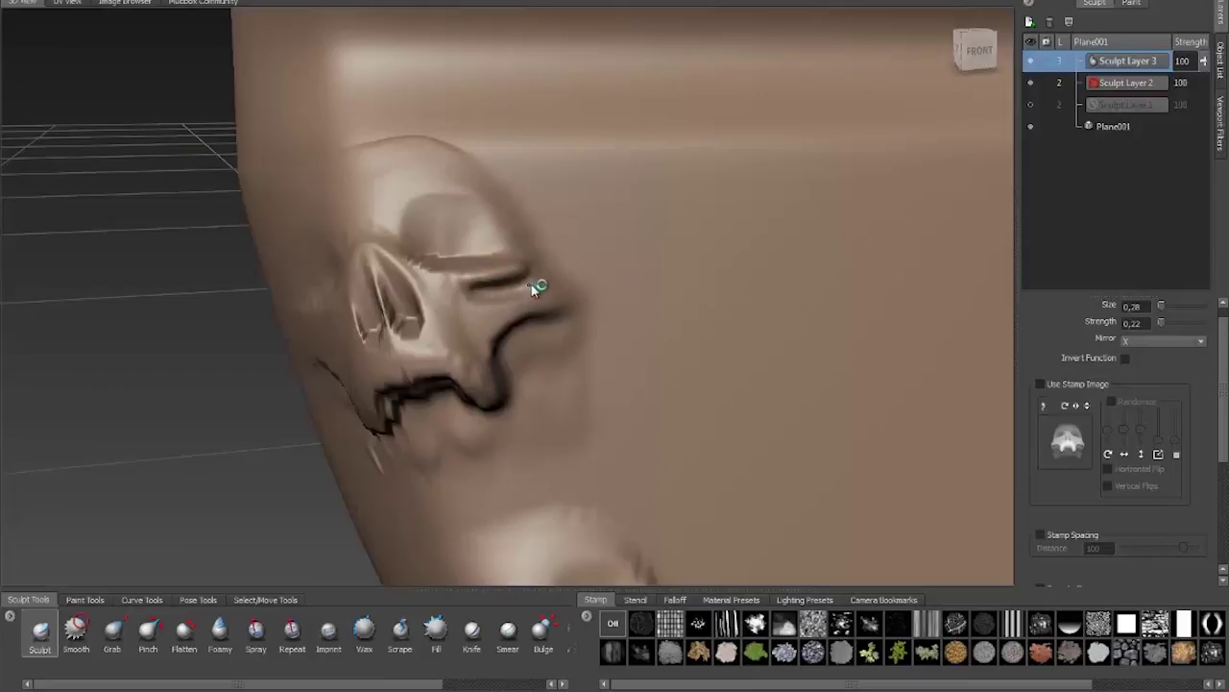
{"action": "mouse_move", "coordinate": [526, 255]}
{"action": "left_mouse_down"}
{"action": "mouse_move", "coordinate": [472, 285]}
{"action": "mouse_move", "coordinate": [468, 301]}
{"action": "left_mouse_up"}
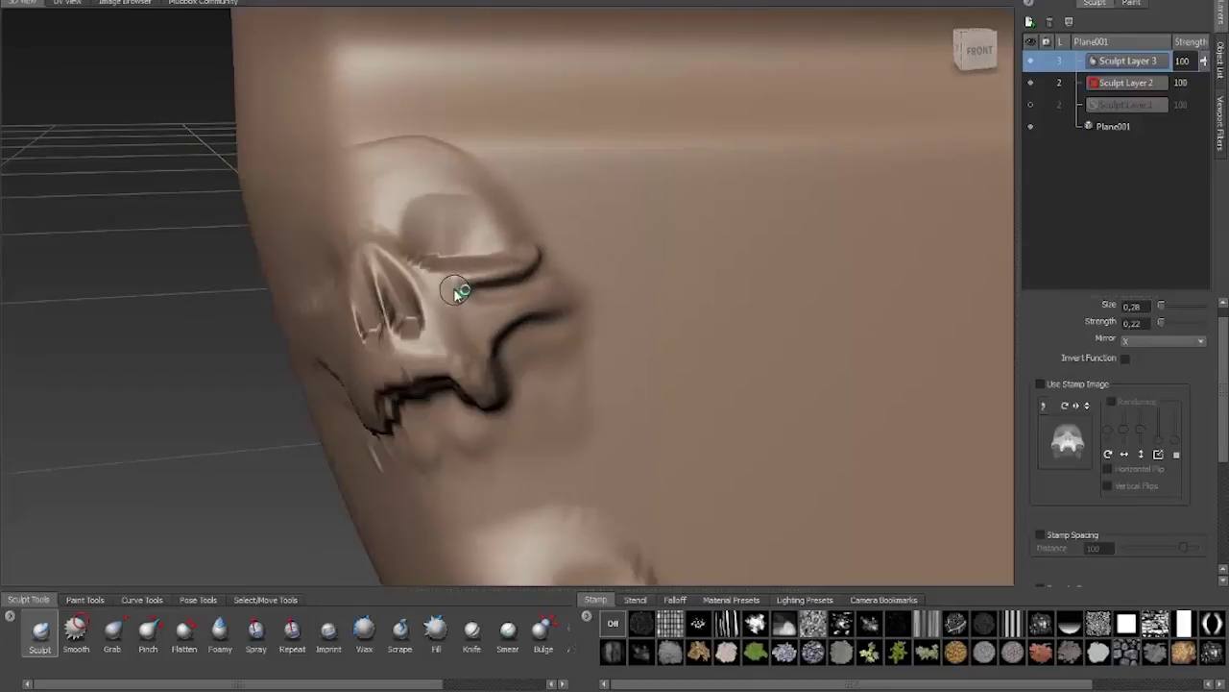
{"action": "mouse_move", "coordinate": [458, 301]}
{"action": "left_mouse_down"}
{"action": "mouse_move", "coordinate": [461, 311]}
{"action": "mouse_move", "coordinate": [451, 291]}
{"action": "left_mouse_up"}
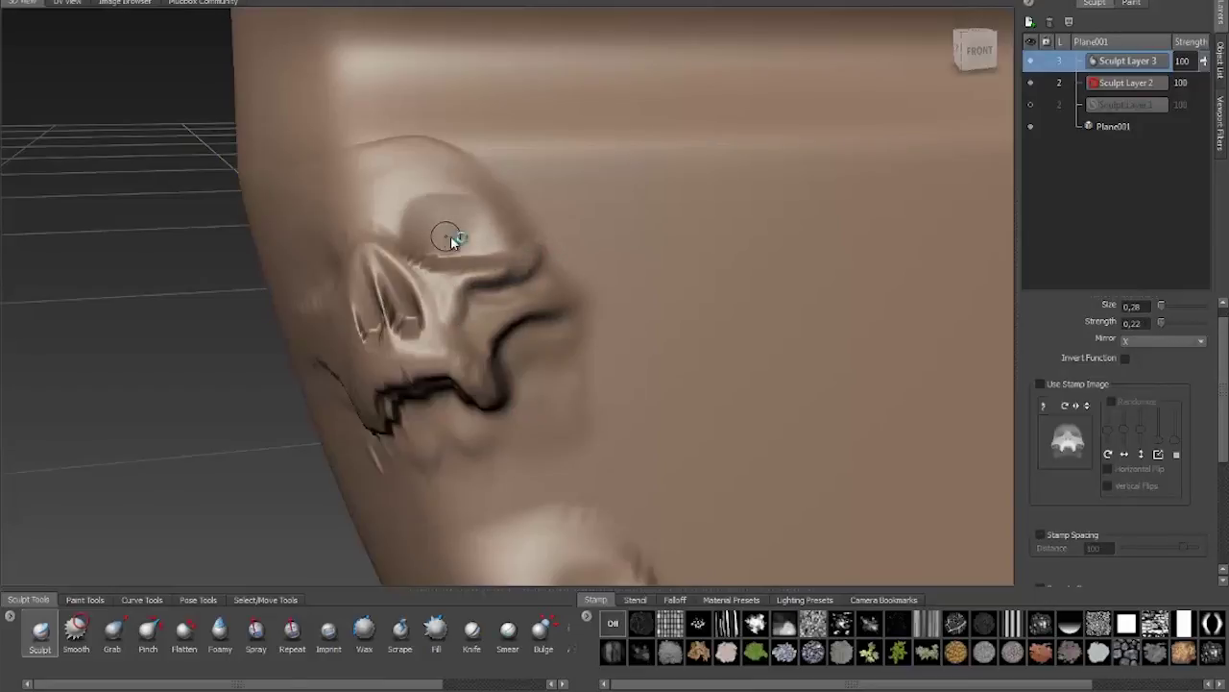
Carve a round eye contour into the top skull's socket and pull its upper rim into a slanted brow with Grab at size 0,81.
{"action": "left_click_drag", "start_coordinate": [449, 229], "coordinate": [464, 242]}
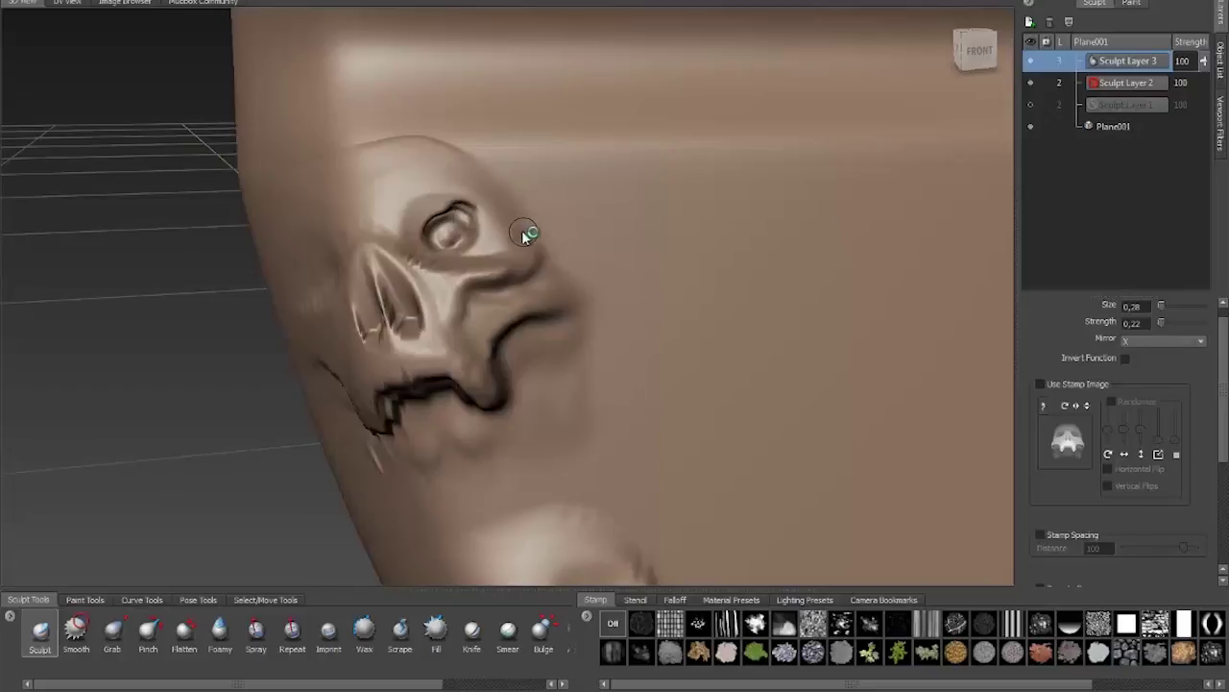
{"action": "key", "text": "ctrl+z"}
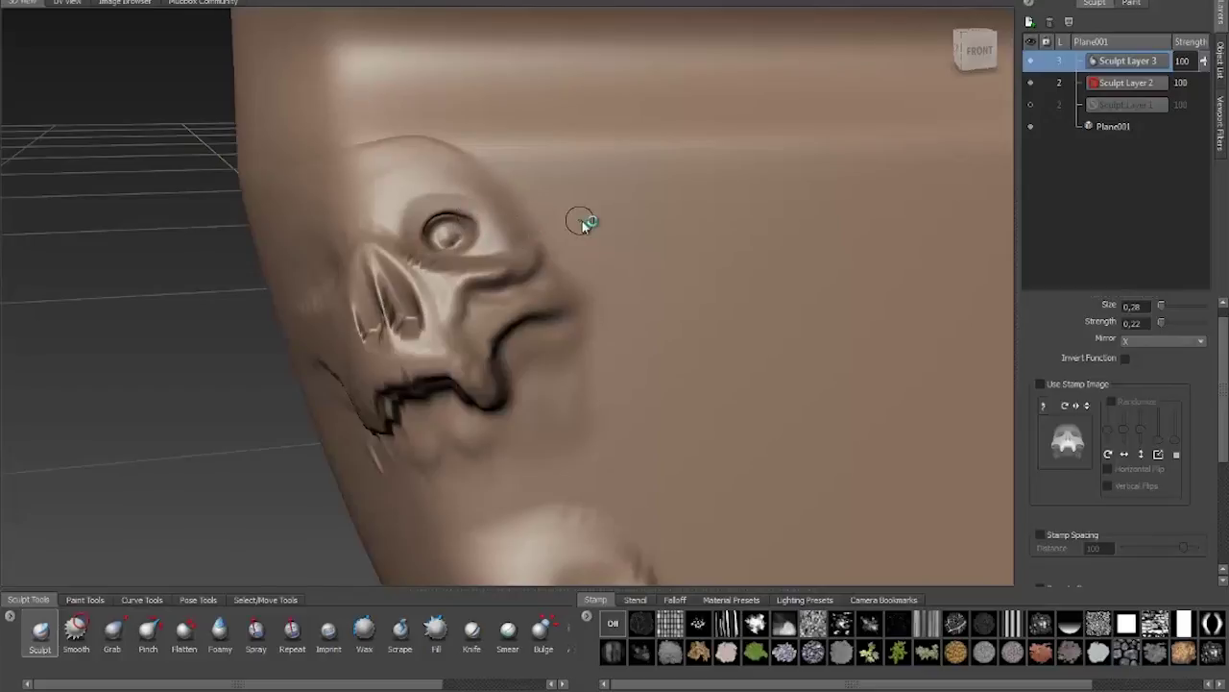
{"action": "left_click", "coordinate": [114, 629]}
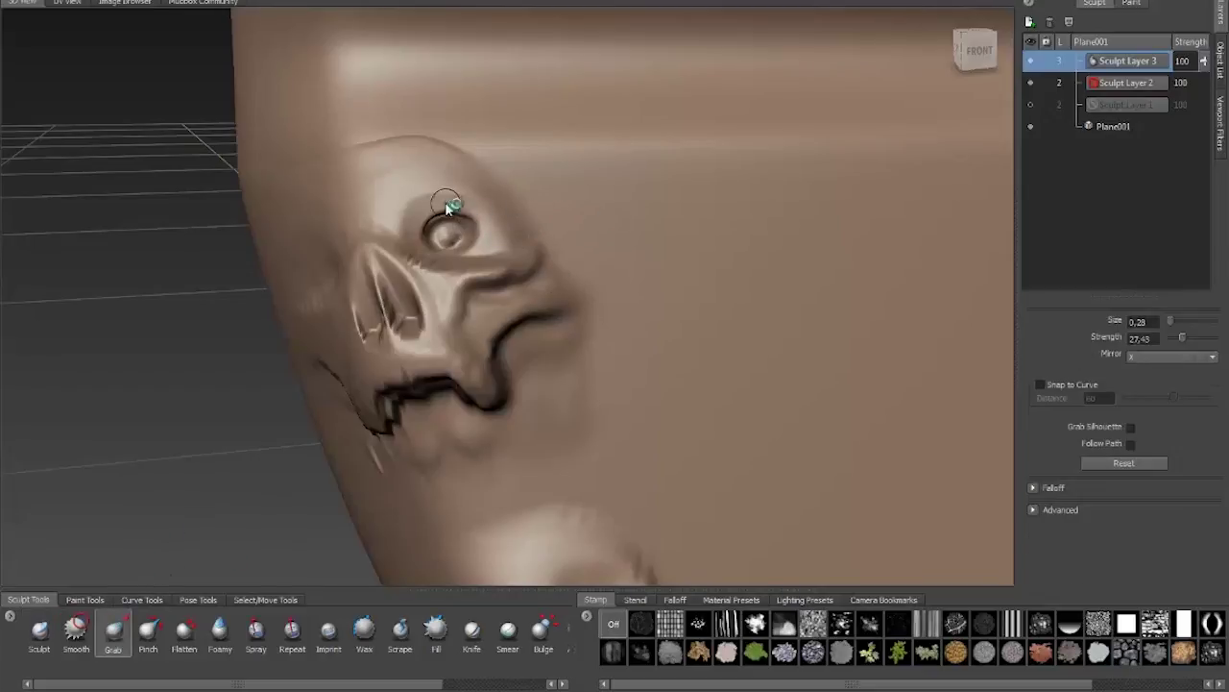
{"action": "key", "text": "b"}
{"action": "mouse_move", "coordinate": [474, 211]}
{"action": "left_mouse_down"}
{"action": "mouse_move", "coordinate": [455, 206]}
{"action": "mouse_move", "coordinate": [481, 191]}
{"action": "mouse_move", "coordinate": [432, 223]}
{"action": "mouse_move", "coordinate": [469, 244]}
{"action": "mouse_move", "coordinate": [444, 216]}
{"action": "mouse_move", "coordinate": [476, 251]}
{"action": "mouse_move", "coordinate": [439, 228]}
{"action": "mouse_move", "coordinate": [522, 241]}
{"action": "left_mouse_up"}
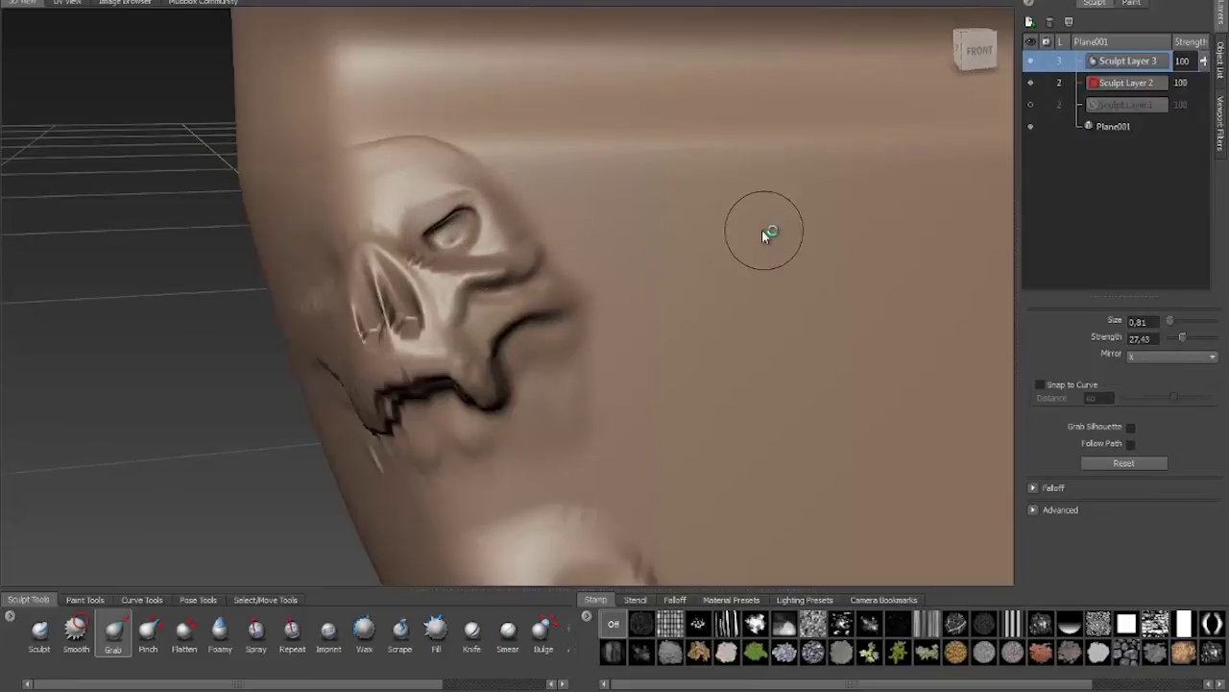
Examine the reworked top skull beside the other stamped skulls from a wider, oblique angle.
{"action": "right_click_drag", "start_coordinate": [678, 252], "coordinate": [519, 237], "text": "alt"}
{"action": "mouse_move", "coordinate": [656, 267]}
{"action": "left_mouse_down", "text": "alt"}
{"action": "mouse_move", "coordinate": [739, 278]}
{"action": "mouse_move", "coordinate": [817, 266]}
{"action": "mouse_move", "coordinate": [722, 303]}
{"action": "mouse_move", "coordinate": [754, 290]}
{"action": "left_mouse_up", "text": "alt"}
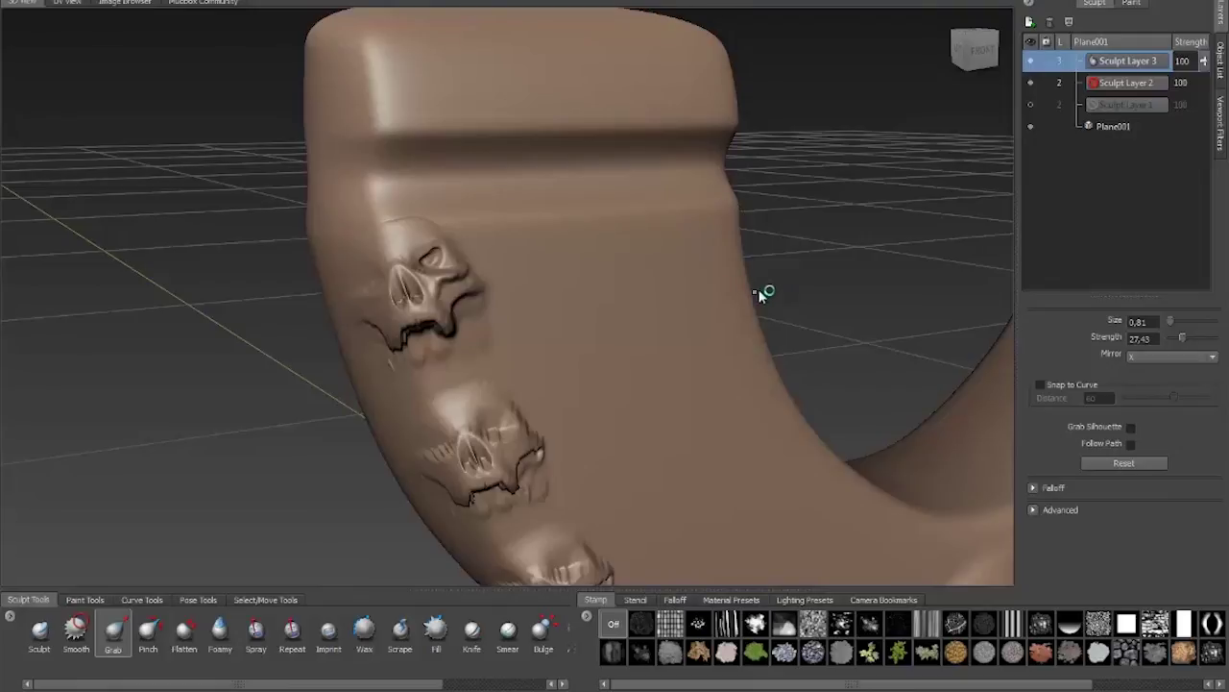
{"action": "right_click_drag", "start_coordinate": [762, 288], "coordinate": [647, 276], "text": "alt"}
{"action": "mouse_move", "coordinate": [648, 276]}
{"action": "left_mouse_down", "text": "alt"}
{"action": "mouse_move", "coordinate": [679, 310]}
{"action": "mouse_move", "coordinate": [625, 277]}
{"action": "mouse_move", "coordinate": [653, 242]}
{"action": "mouse_move", "coordinate": [637, 240]}
{"action": "mouse_move", "coordinate": [643, 258]}
{"action": "mouse_move", "coordinate": [689, 269]}
{"action": "left_mouse_up", "text": "alt"}
{"action": "mouse_move", "coordinate": [637, 239]}
{"action": "left_mouse_down", "text": "alt"}
{"action": "mouse_move", "coordinate": [686, 252]}
{"action": "mouse_move", "coordinate": [673, 243]}
{"action": "mouse_move", "coordinate": [686, 228]}
{"action": "mouse_move", "coordinate": [746, 252]}
{"action": "mouse_move", "coordinate": [740, 275]}
{"action": "mouse_move", "coordinate": [732, 258]}
{"action": "left_mouse_up", "text": "alt"}
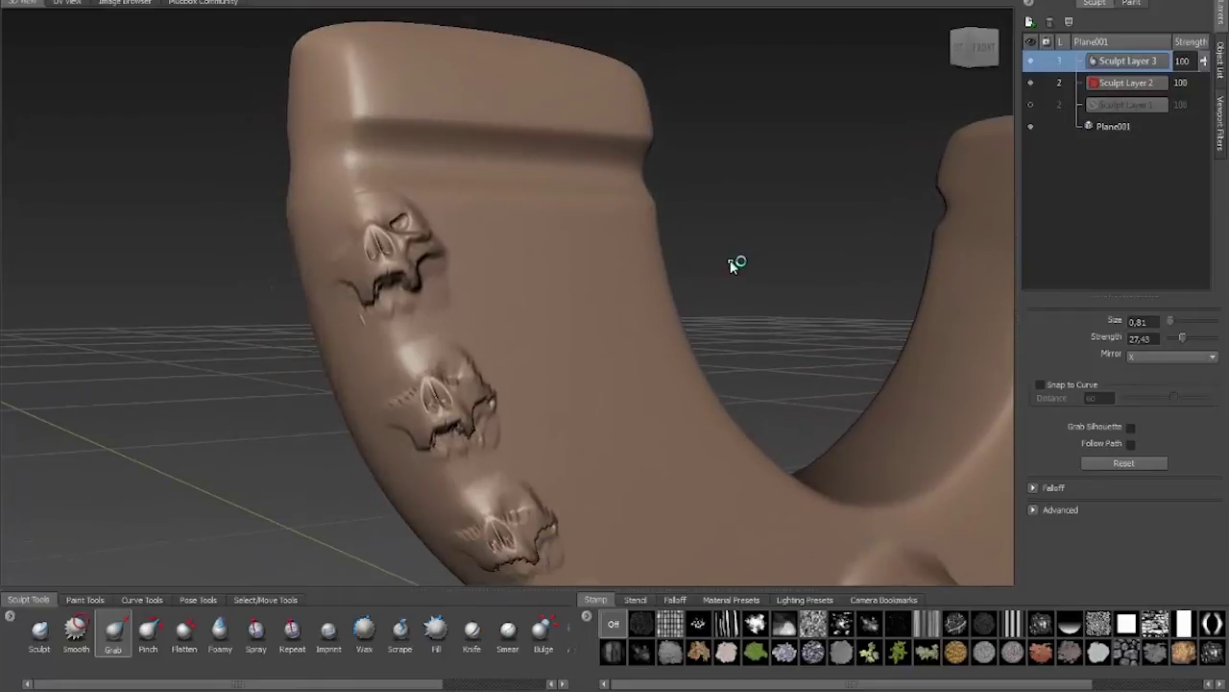